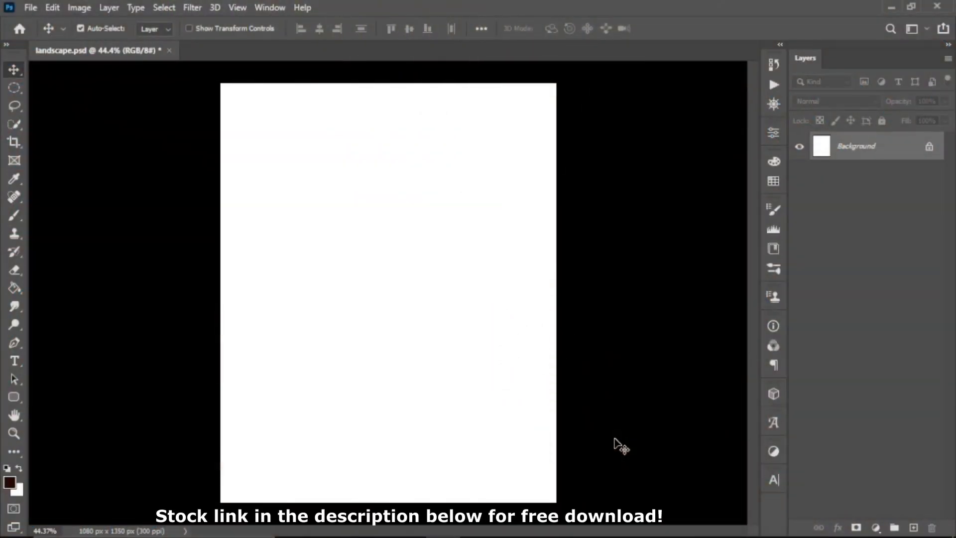
Paint a soft dark brown #280900 band across the top on a new layer, then add another layer above Background.
key("b")
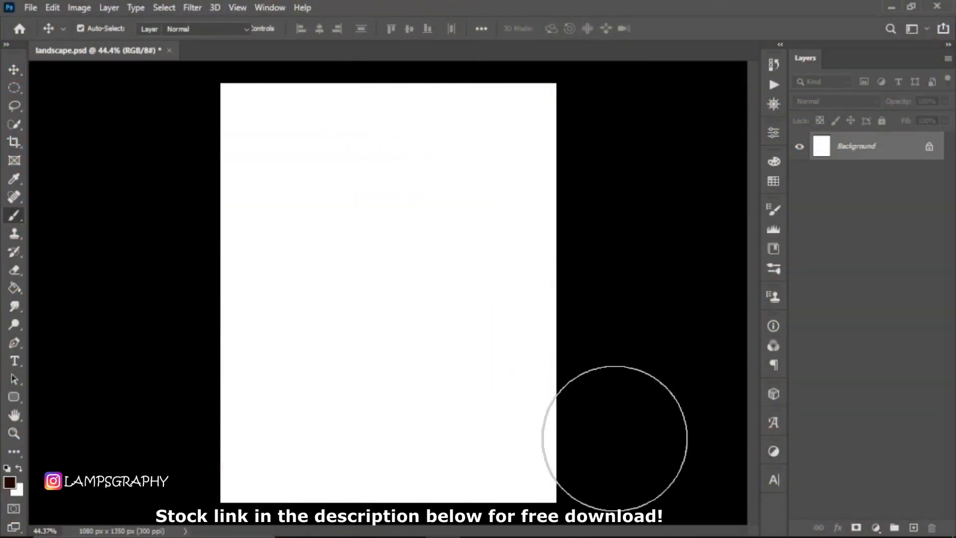
left_click(915, 527)
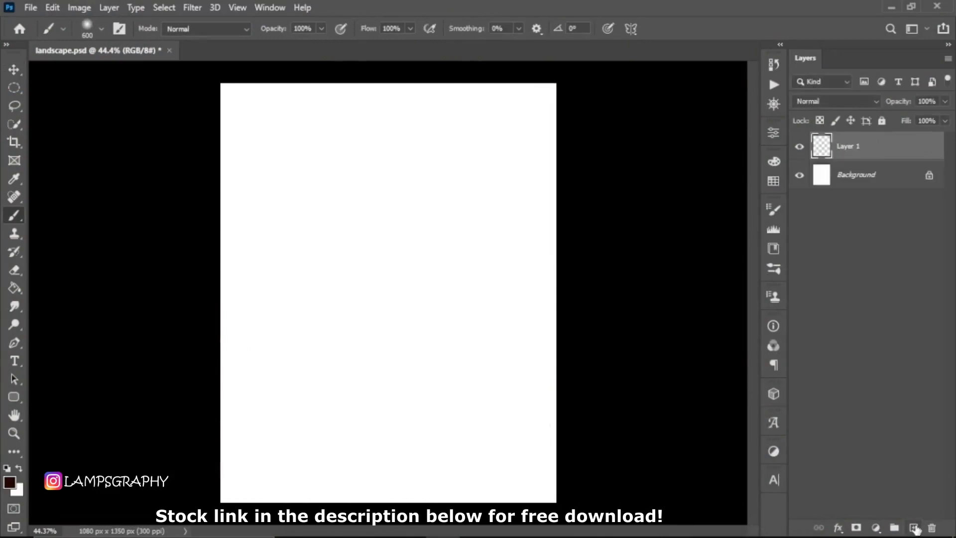
mouse_move(269, 85)
left_mouse_down()
mouse_move(298, 114)
mouse_move(501, 96)
mouse_move(209, 128)
mouse_move(397, 126)
mouse_move(557, 140)
mouse_move(252, 147)
mouse_move(580, 159)
mouse_move(329, 154)
mouse_move(200, 166)
mouse_move(550, 167)
mouse_move(444, 174)
left_mouse_up()
key("v")
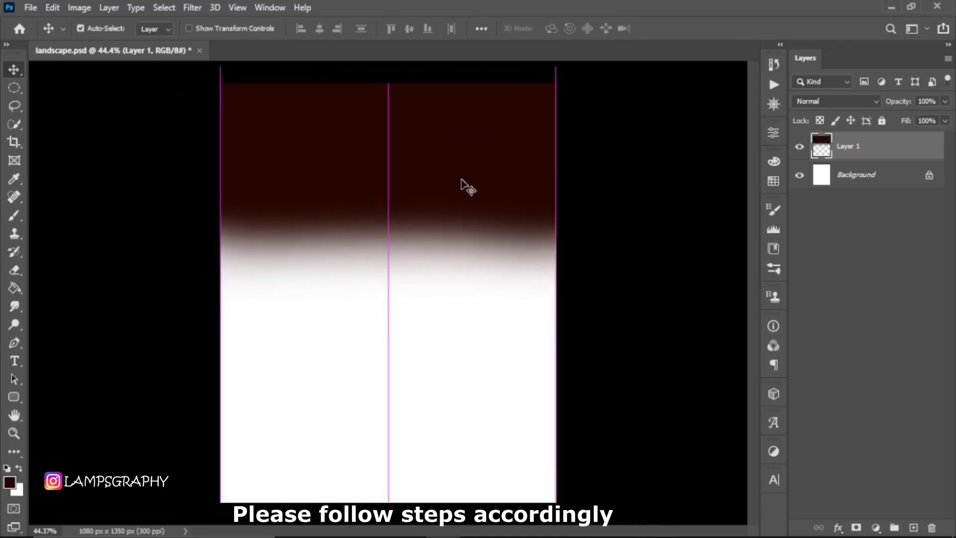
left_click(854, 192)
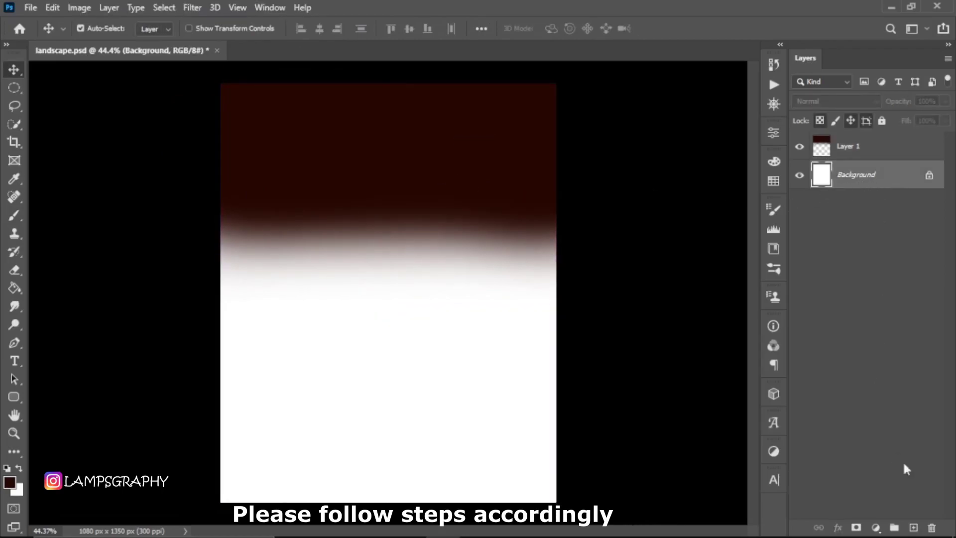
left_click(914, 527)
Set the foreground colour to dark red #6f2610 at 85% saturation.
left_click(9, 483)
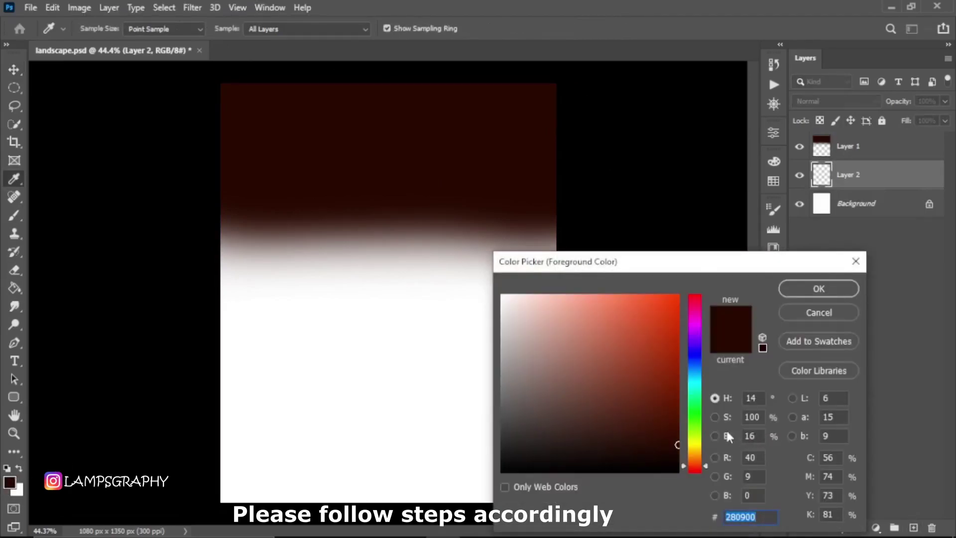
left_click(715, 436)
left_click_drag(706, 443, 698, 397)
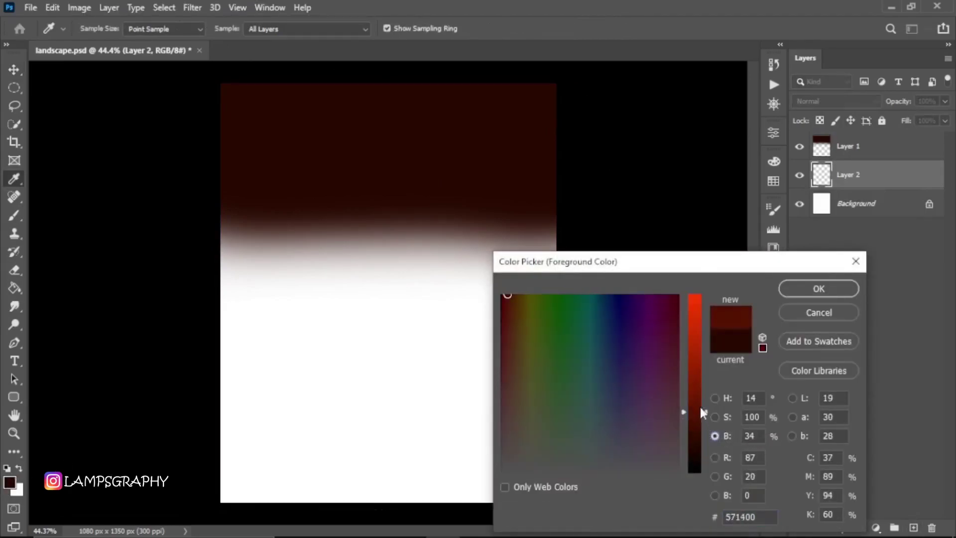
left_click(715, 399)
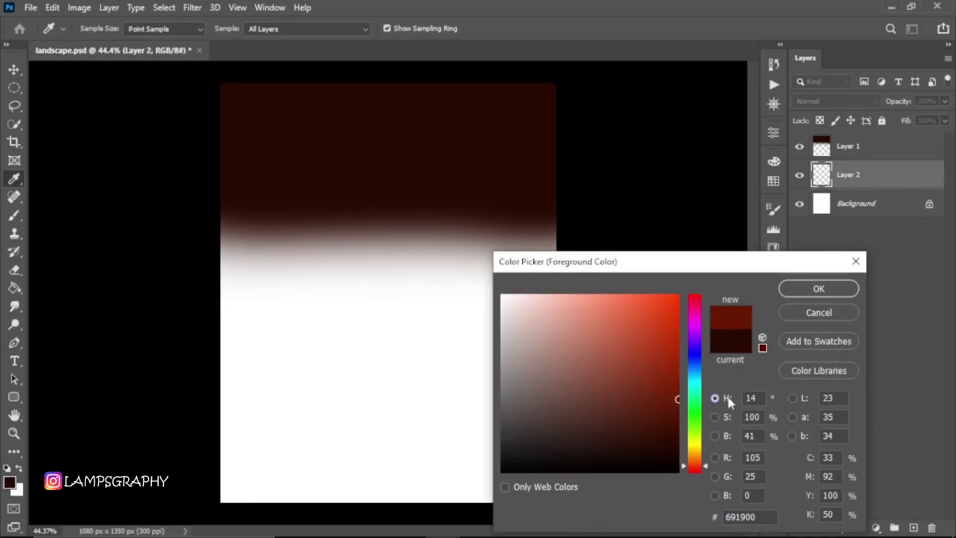
left_click(716, 436)
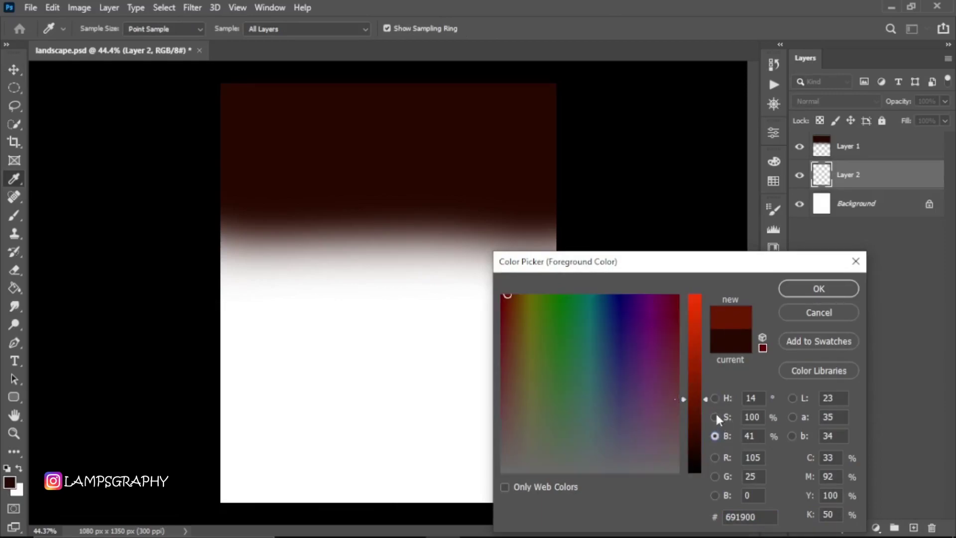
left_click_drag(705, 399, 703, 392)
left_click(726, 418)
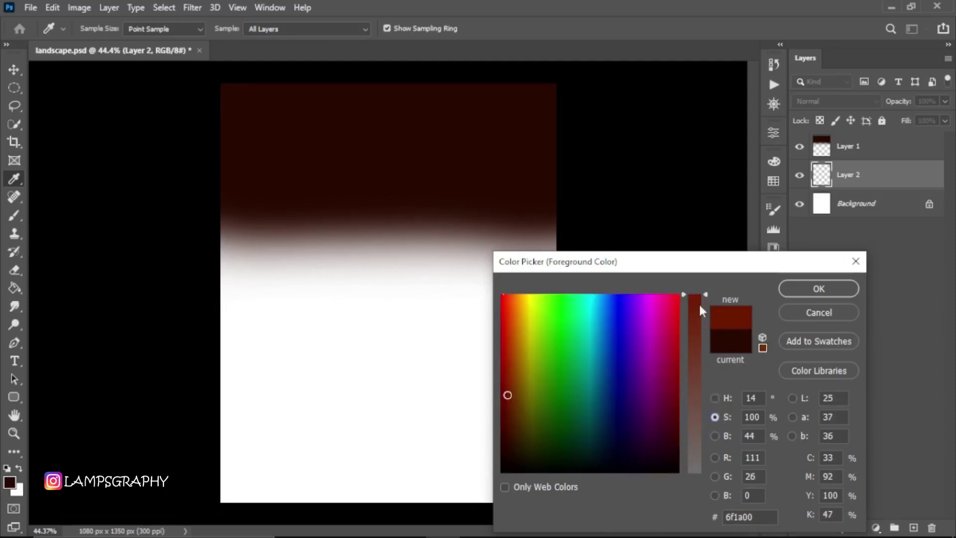
left_click_drag(703, 295, 706, 321)
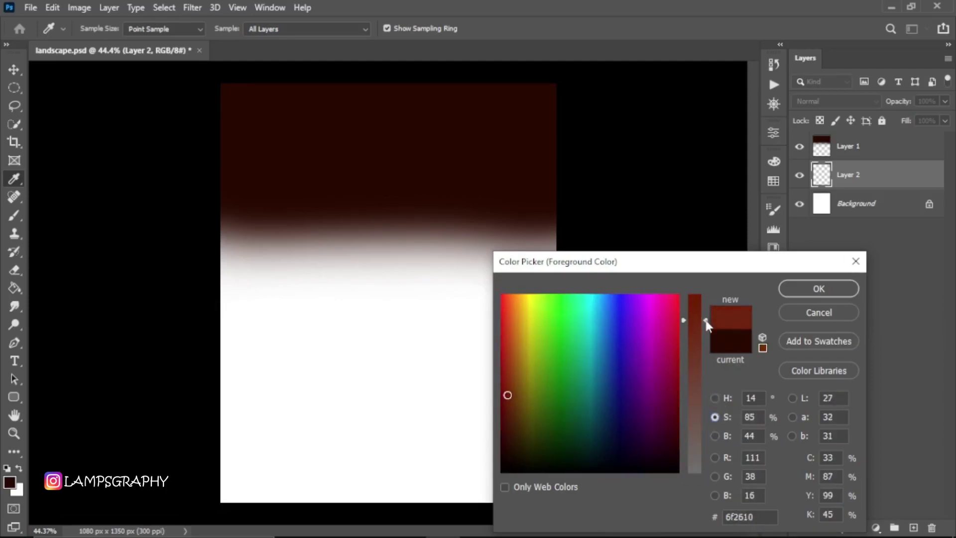
left_click(817, 296)
Paint a broad soft #6f2610 band across the middle of the canvas on Layer 2.
key("v")
key("b")
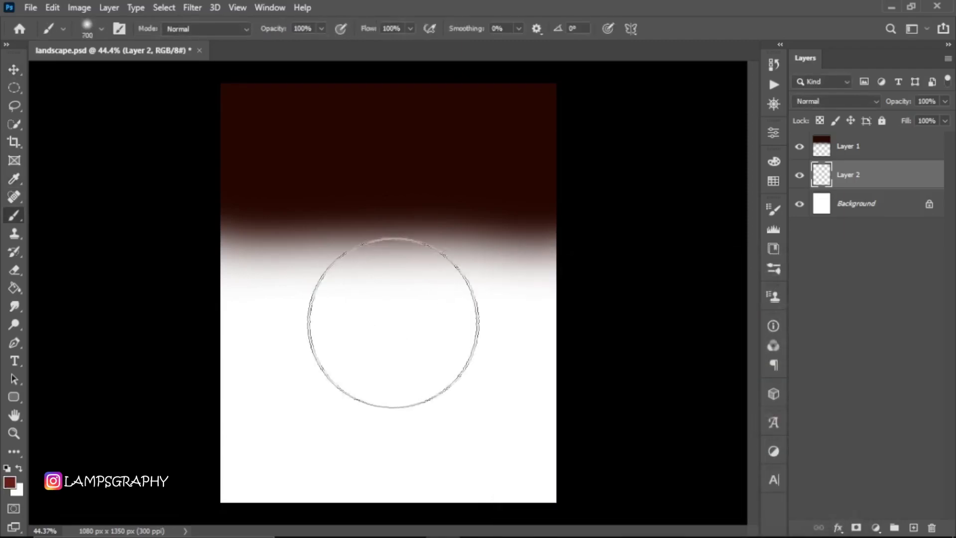
left_click(498, 303)
mouse_move(308, 276)
left_mouse_down()
mouse_move(203, 277)
mouse_move(669, 299)
mouse_move(564, 282)
mouse_move(296, 305)
mouse_move(293, 320)
mouse_move(598, 309)
mouse_move(363, 277)
mouse_move(183, 267)
left_mouse_up()
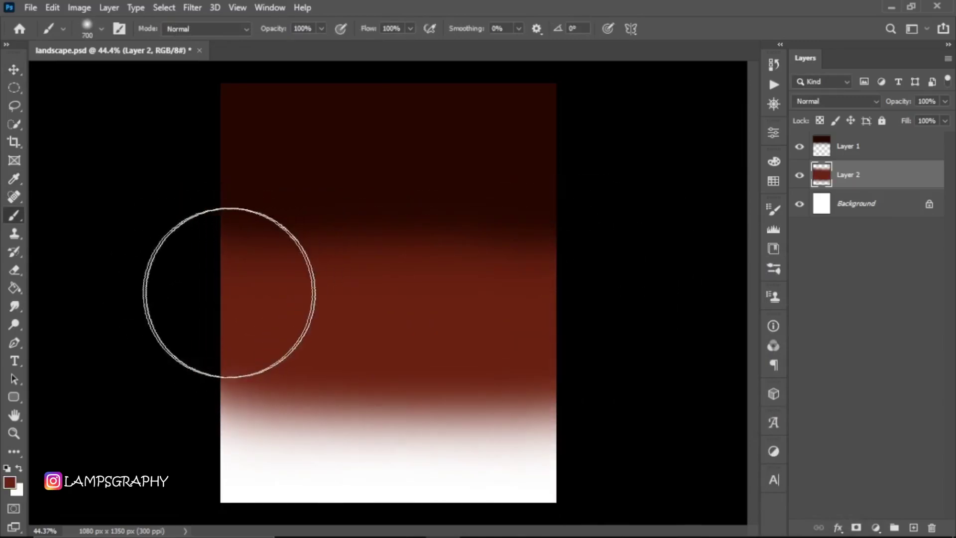
left_click(853, 209)
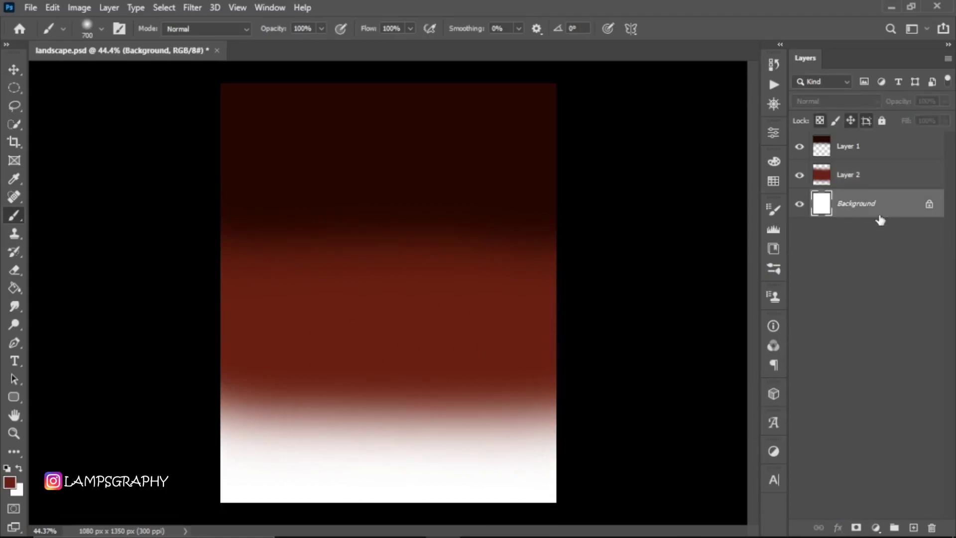
Add a new layer above Background and set the foreground to muted red #a65f49.
left_click(914, 527)
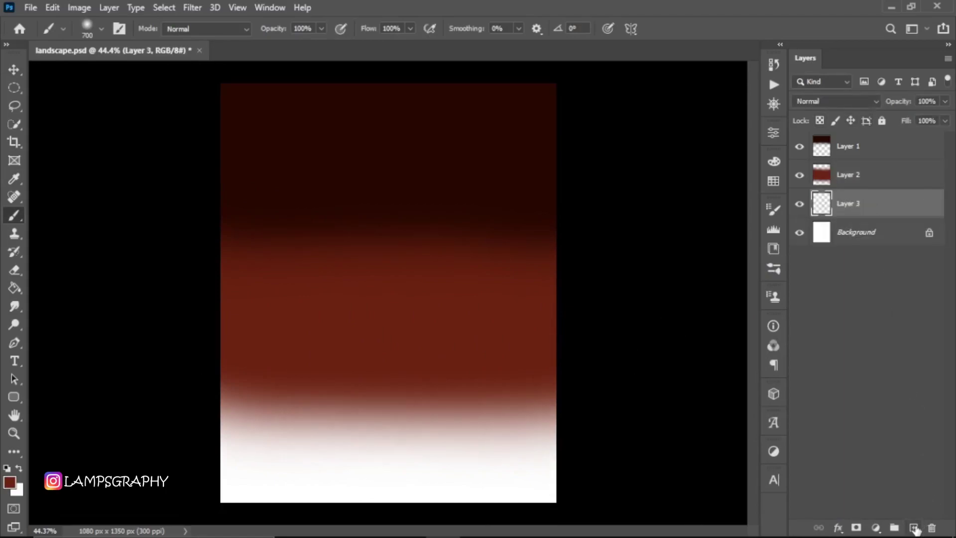
left_click(10, 482)
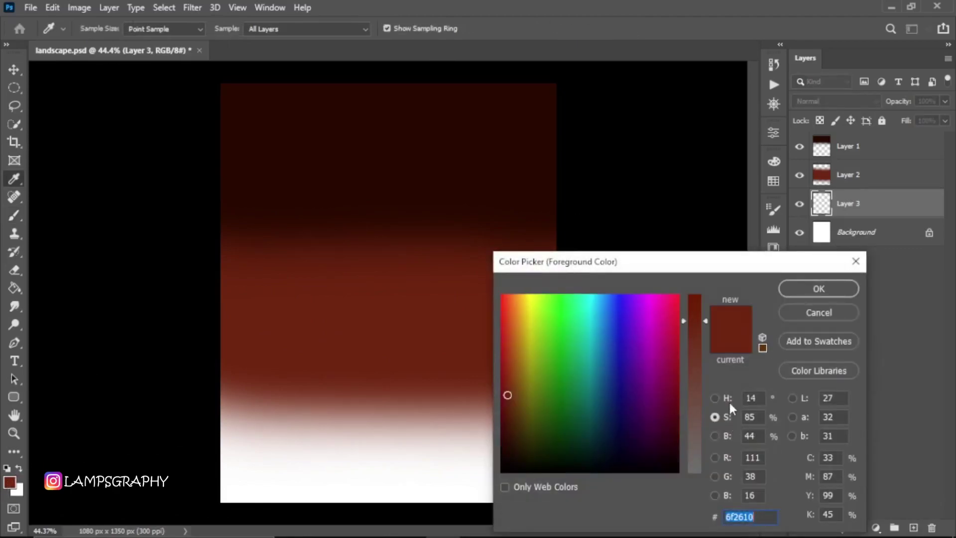
left_click_drag(703, 321, 704, 373)
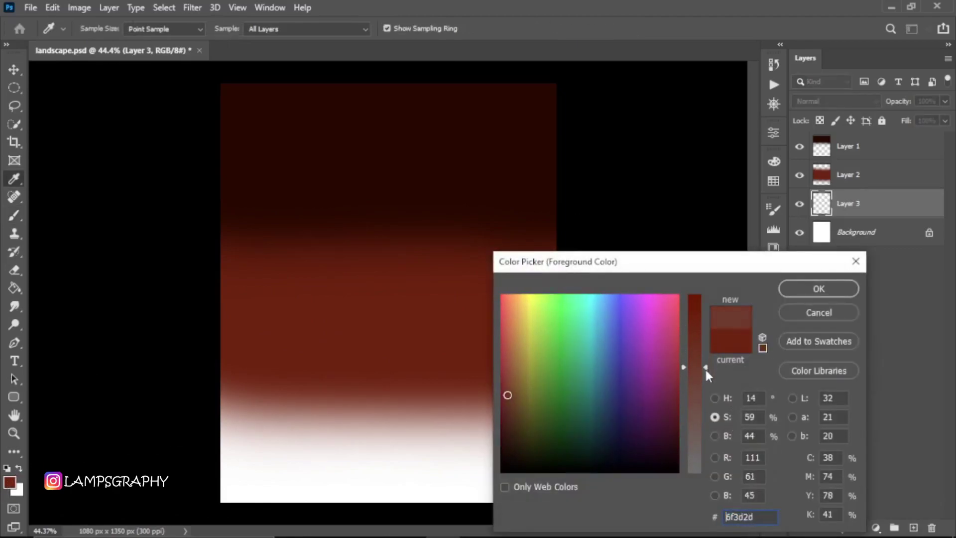
left_click(715, 436)
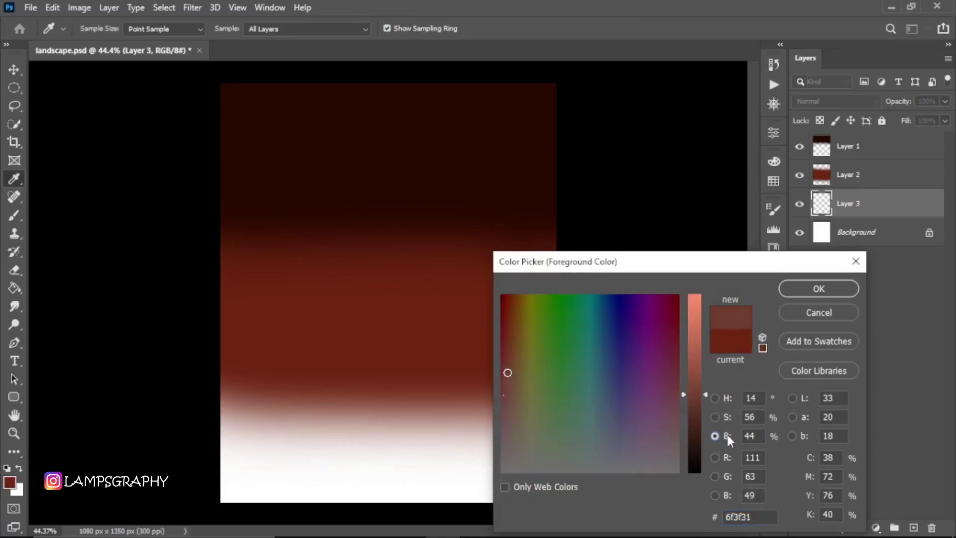
left_click_drag(707, 393, 703, 357)
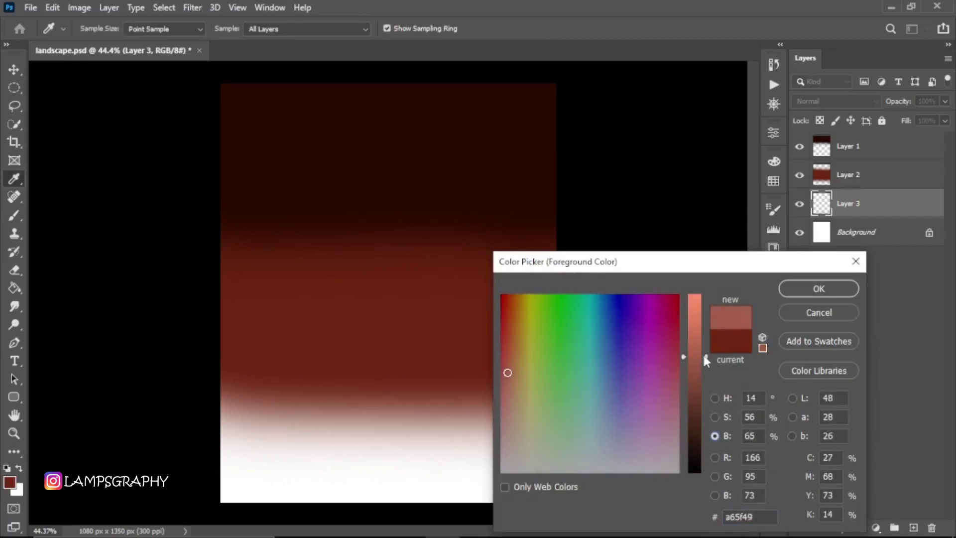
left_click(819, 288)
Paint the #a65f49 band along the bottom and shift the dark top band down 18 px.
key("b")
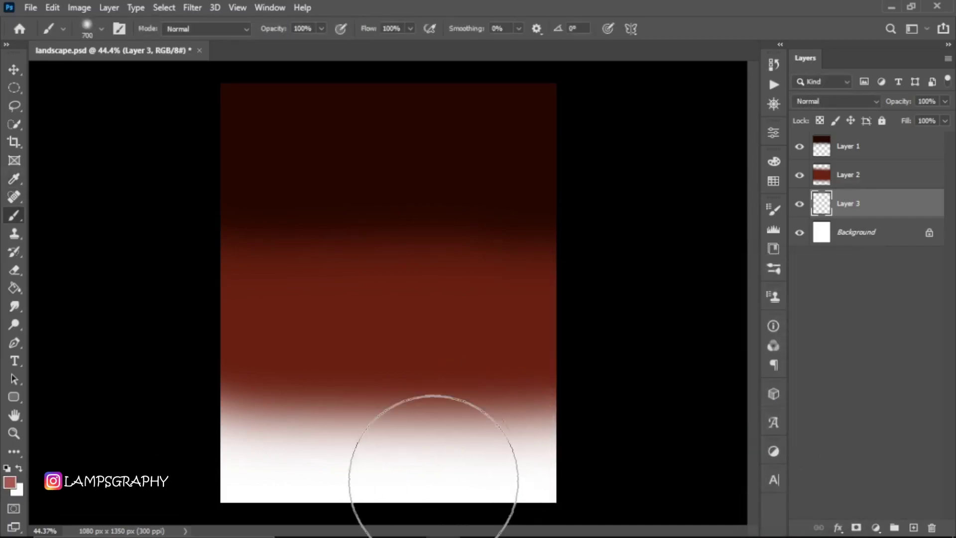
mouse_move(529, 473)
left_mouse_down()
mouse_move(523, 459)
mouse_move(174, 466)
left_mouse_up()
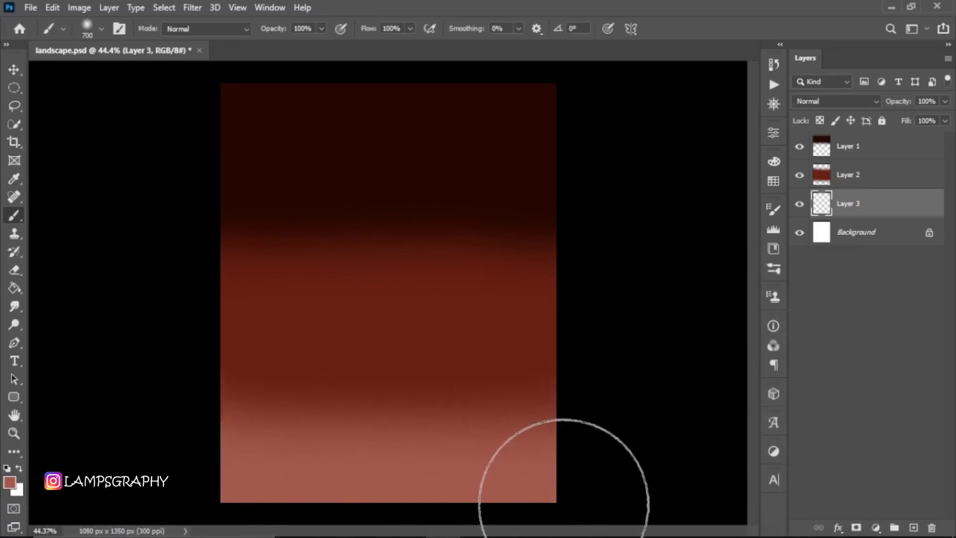
left_click_drag(331, 502, 453, 498)
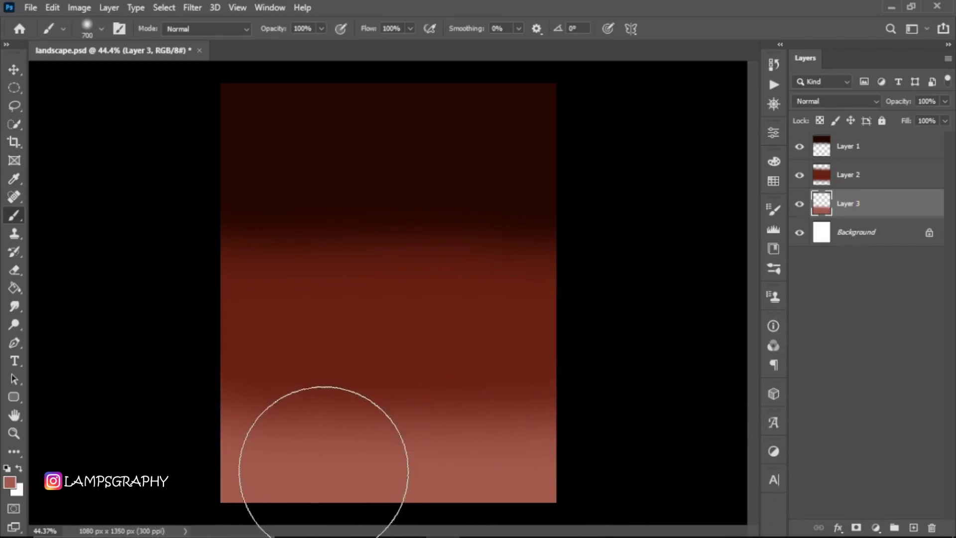
key("v")
left_click_drag(463, 149, 466, 133)
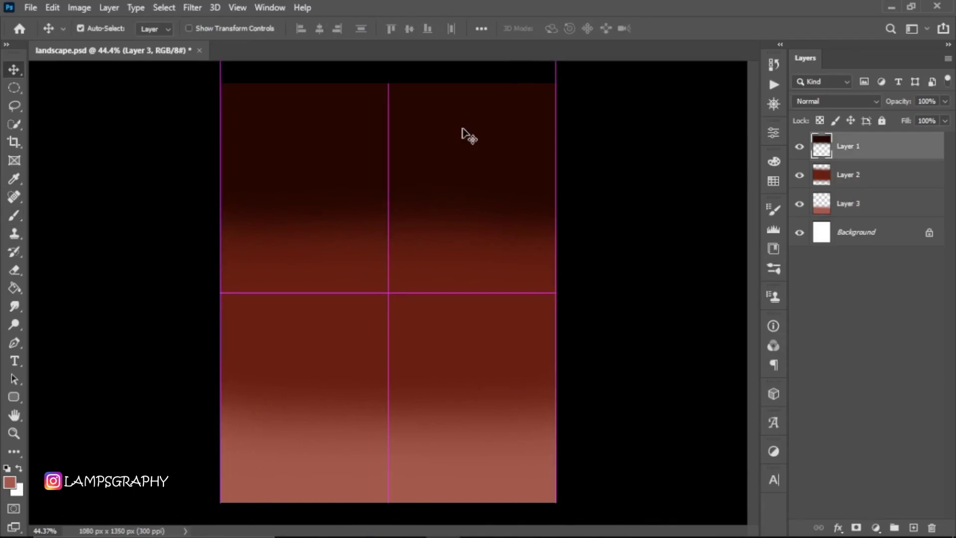
Group Layers 1–3 into a group named 'sky' and add an empty Layer 4 above it.
left_click(870, 207, "shift")
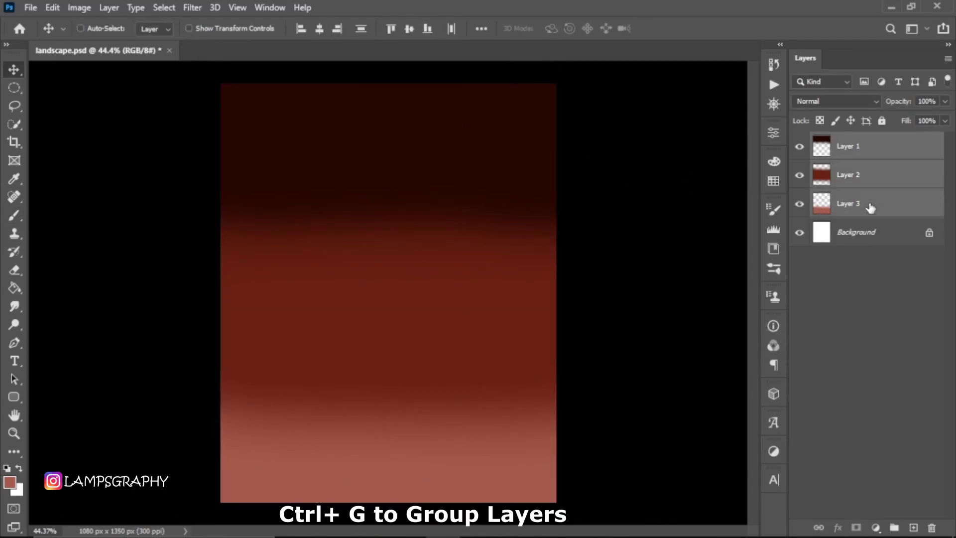
key("ctrl+g")
type("sk")
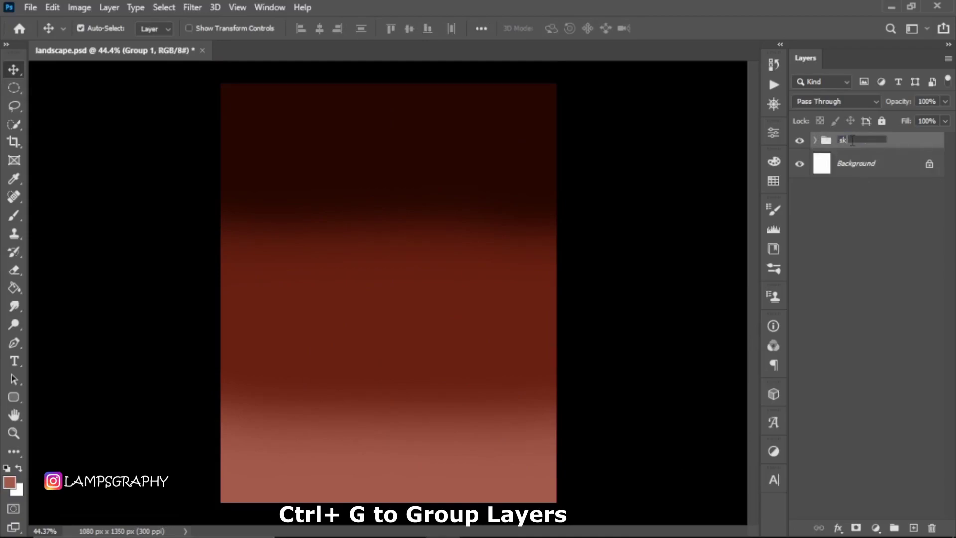
type("y")
key("Return")
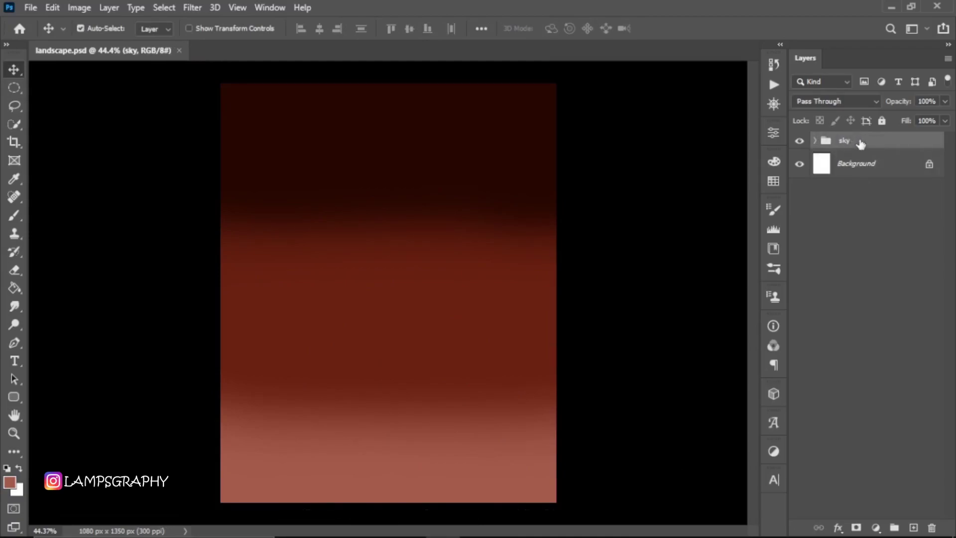
left_click(911, 527)
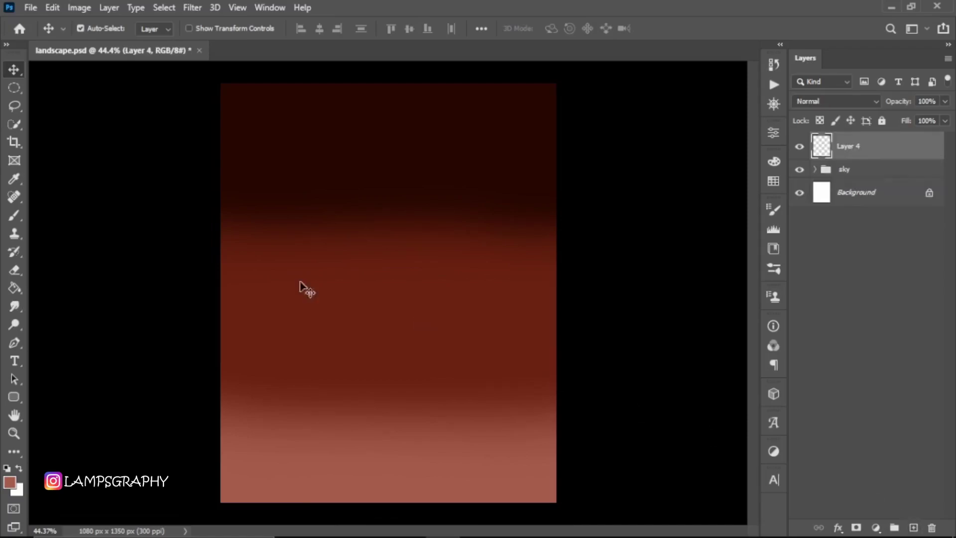
Lasso a wavy rocky ground outline along the bottom of the canvas.
left_click(11, 105)
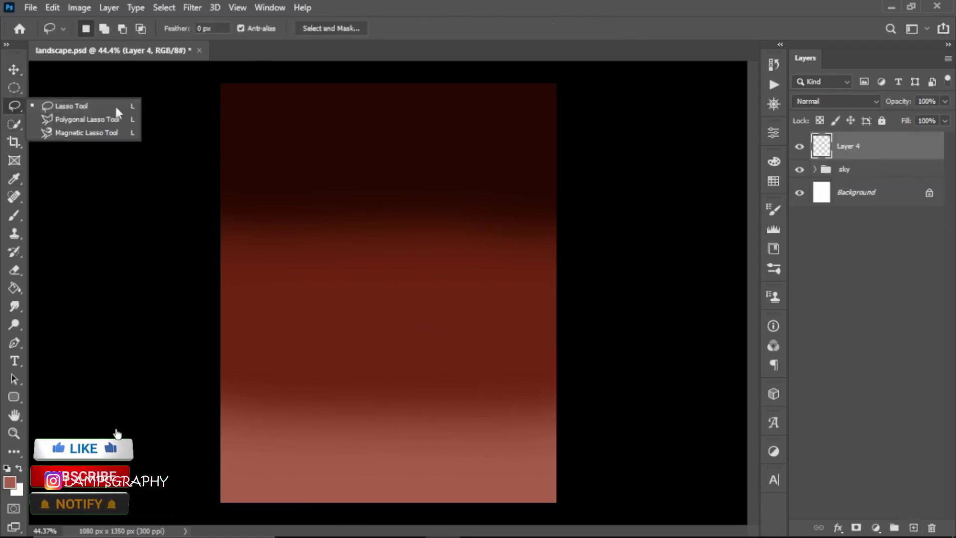
left_click(85, 106)
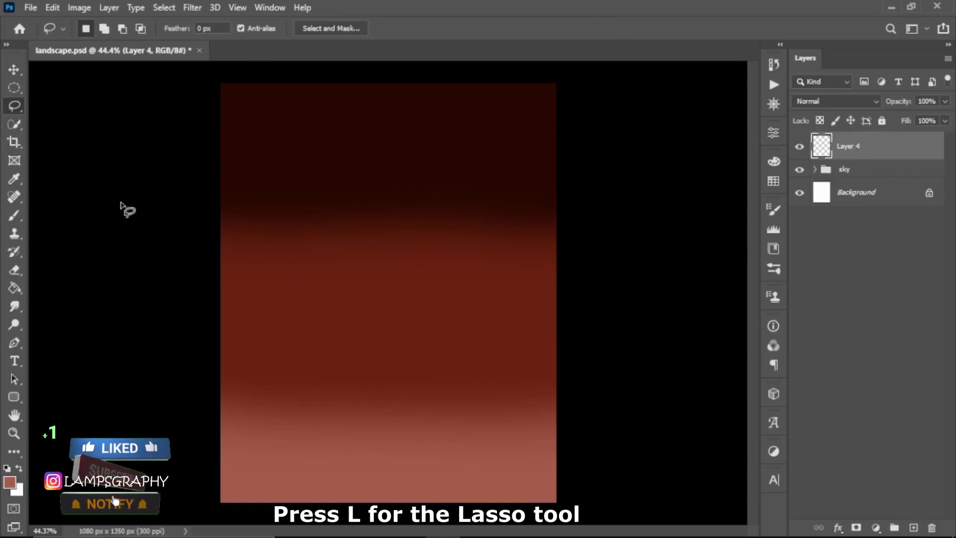
mouse_move(209, 432)
left_mouse_down()
mouse_move(275, 442)
mouse_move(310, 466)
left_mouse_up()
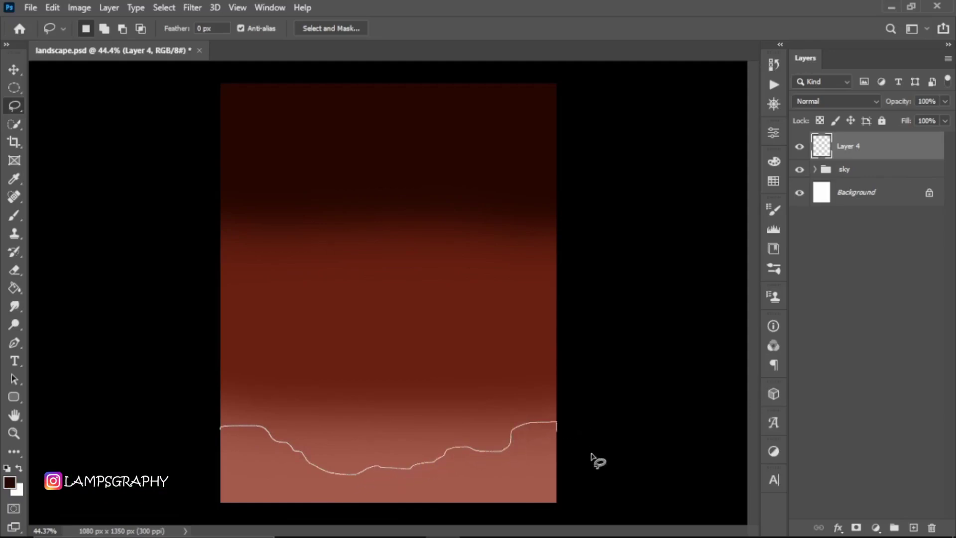
left_click_drag(592, 457, 594, 530)
left_click_drag(377, 528, 194, 431)
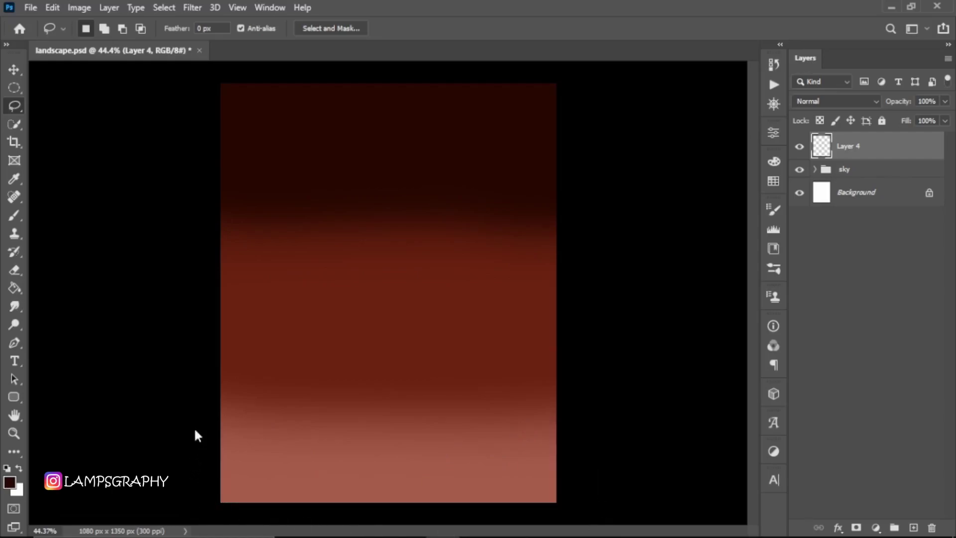
Fill the rock outline with dark brown using the Paint Bucket, then deselect.
key("g")
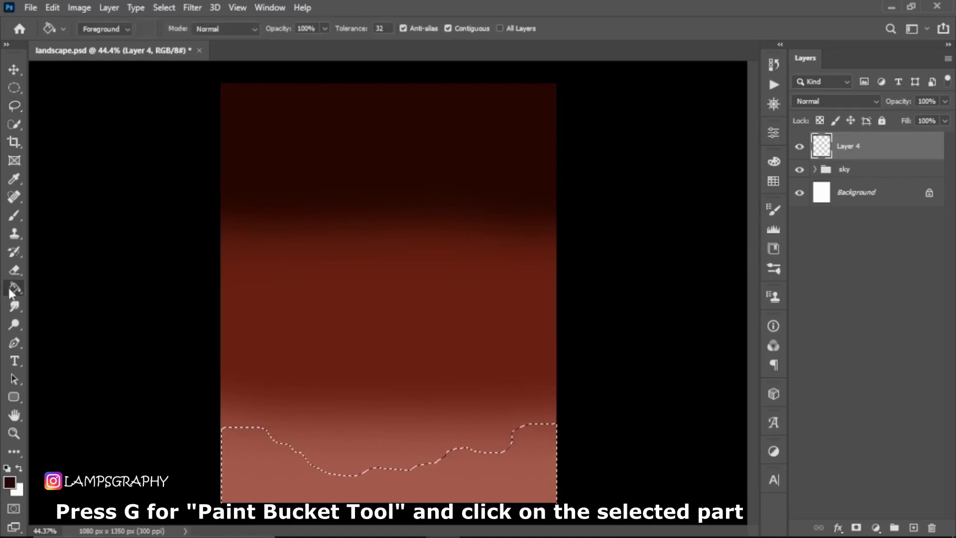
right_click(14, 287)
left_click(90, 302)
left_click(265, 469)
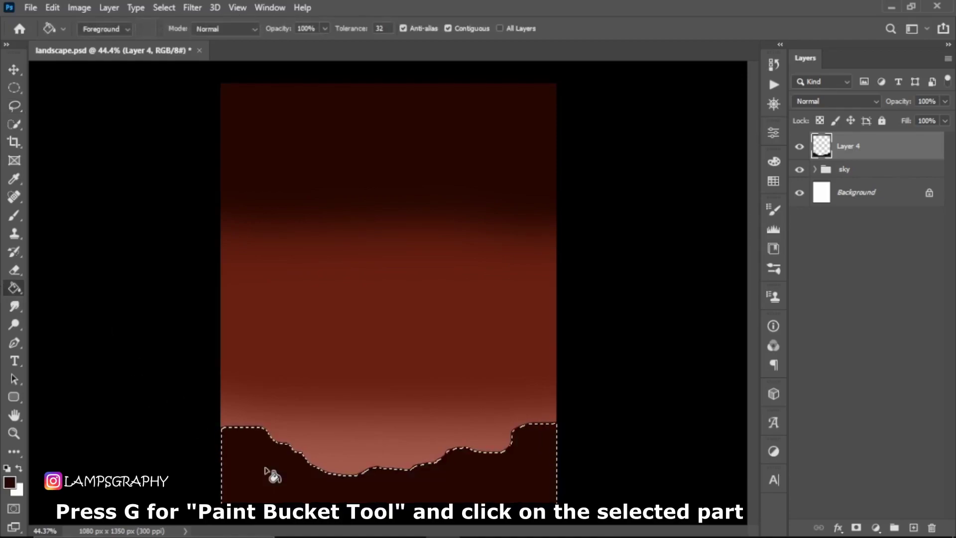
key("ctrl+d")
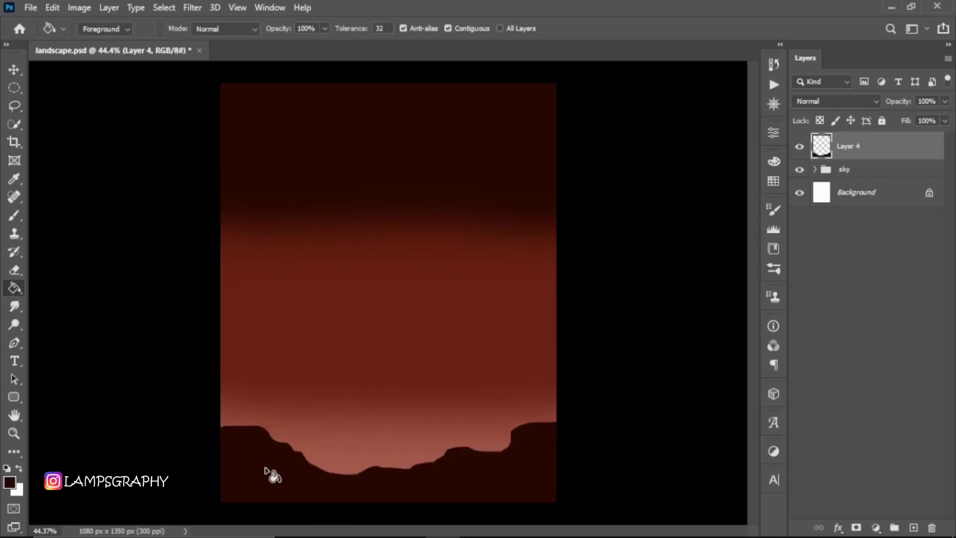
key("l")
left_click(399, 531)
Place and shrink the walking-child photo, moving it below Layer 4 so it stands behind the rocks.
left_click_drag(461, 293, 402, 403)
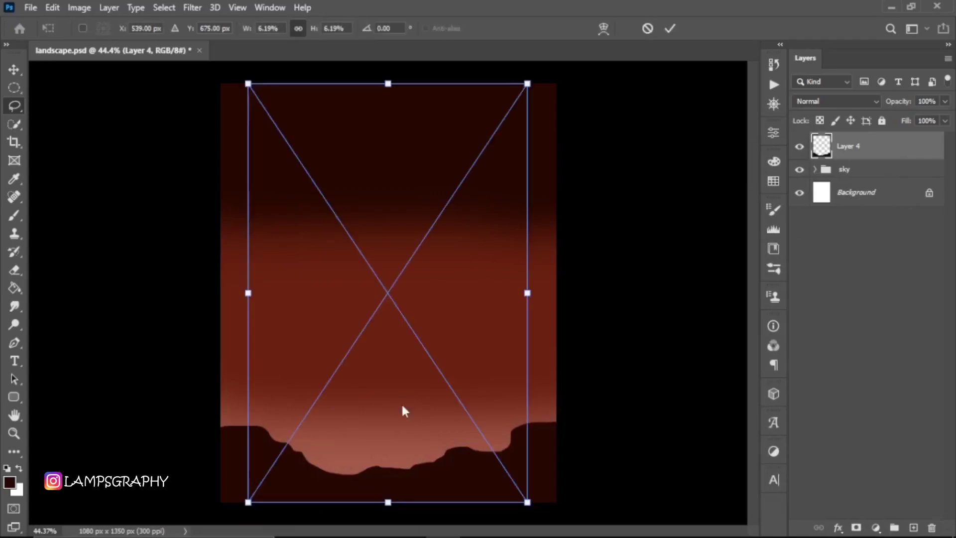
mouse_move(473, 361)
left_mouse_down()
mouse_move(507, 344)
mouse_move(492, 348)
left_mouse_up()
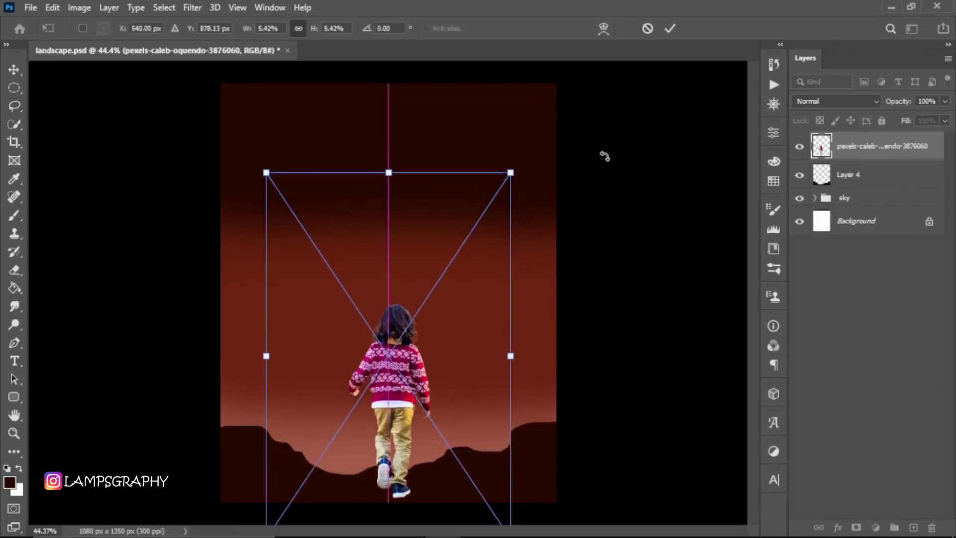
left_click(670, 28)
left_click_drag(885, 152, 891, 188)
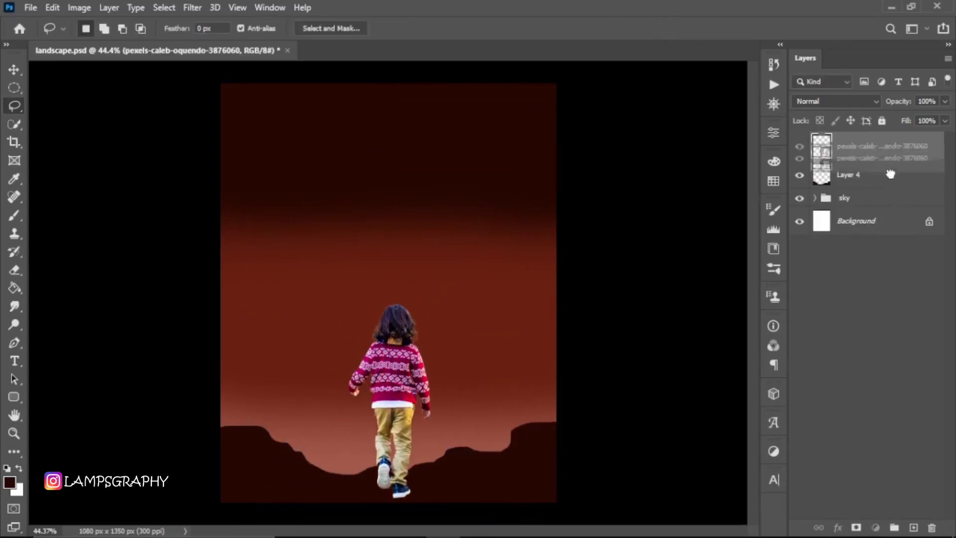
key("v")
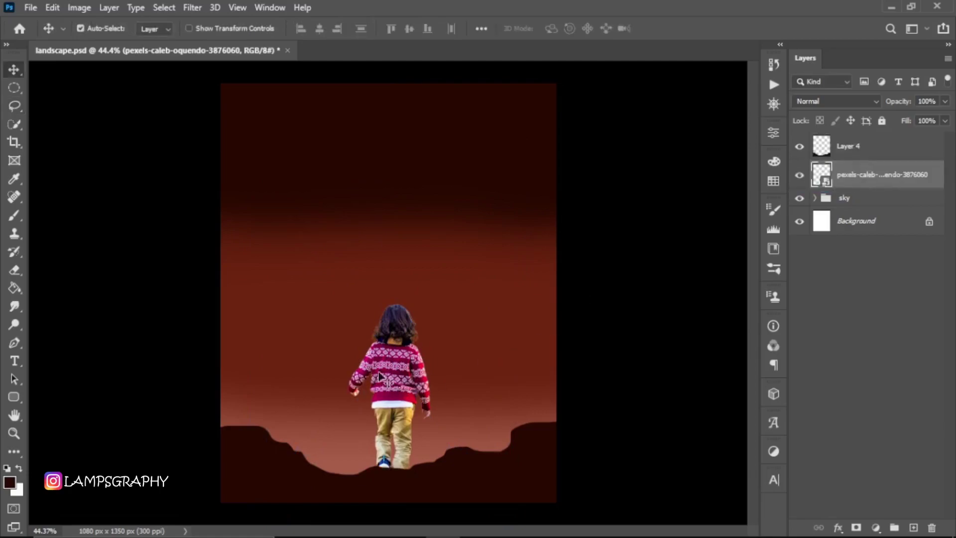
mouse_move(392, 383)
left_mouse_down()
mouse_move(386, 394)
mouse_move(384, 384)
left_mouse_up()
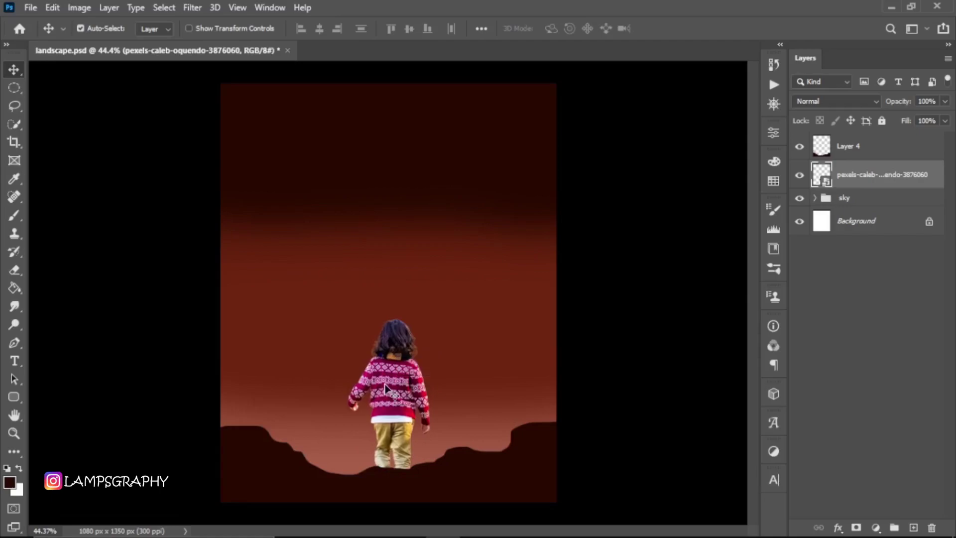
Paint the child solid dark on a new layer clipped to the child photo.
left_click(914, 528)
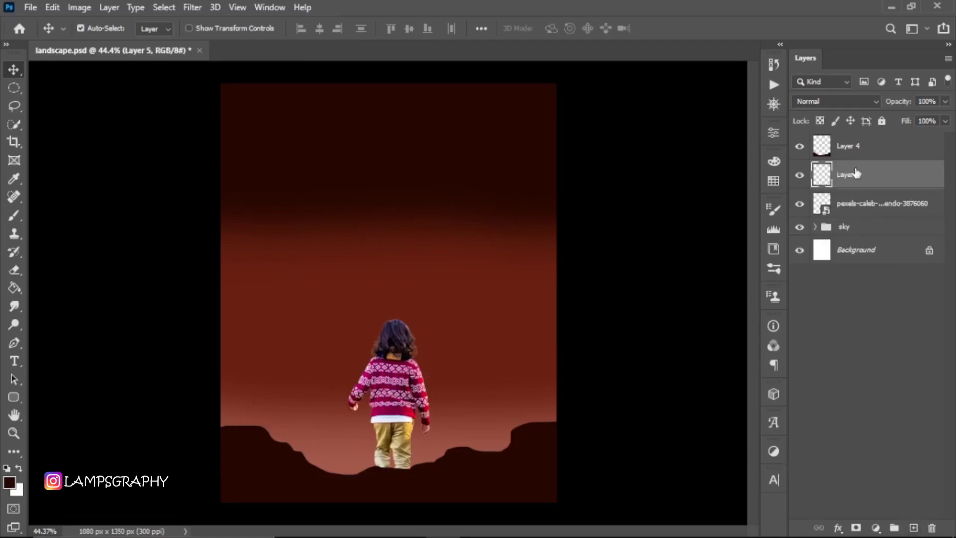
right_click(858, 175)
left_click(738, 269)
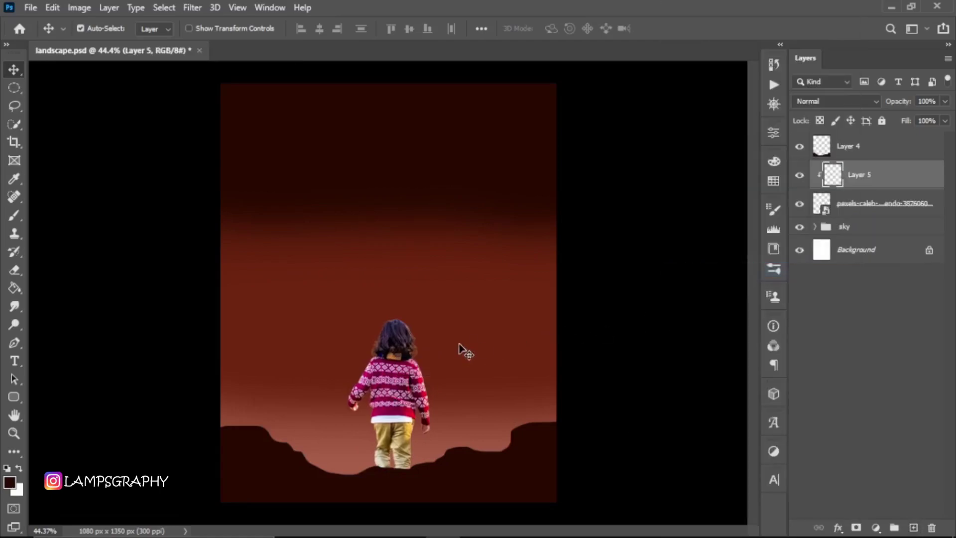
key("b")
left_click(100, 30)
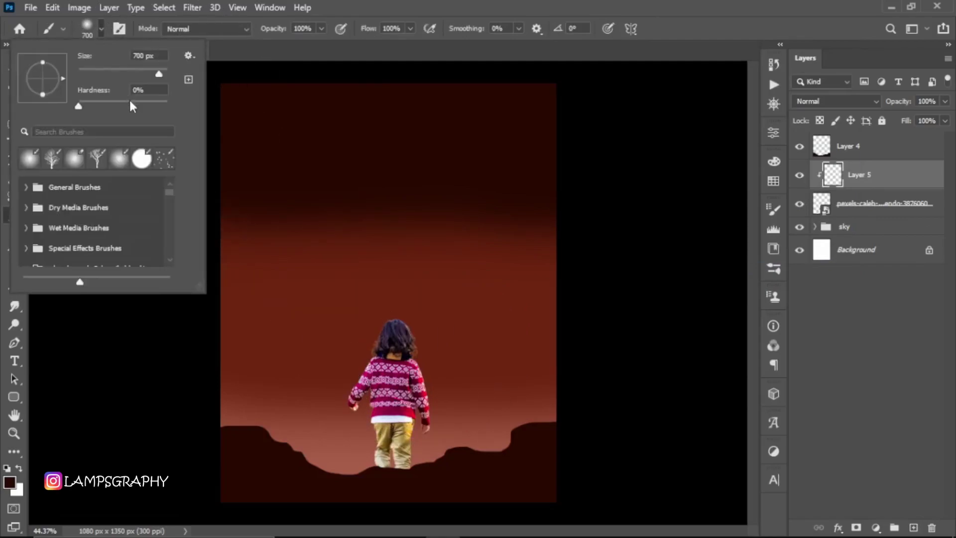
left_click(313, 85)
left_click_drag(427, 149, 363, 395)
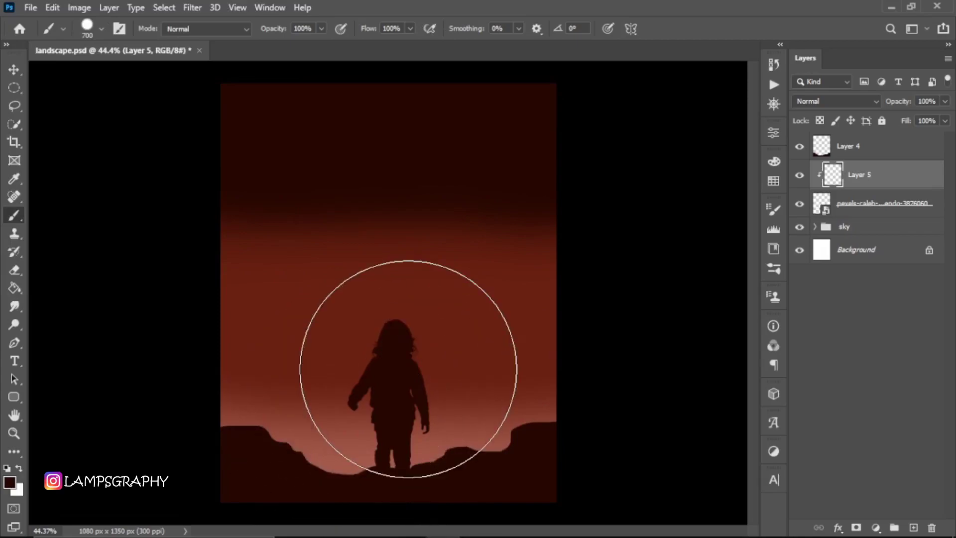
Merge child and silhouette into a smart object named girl, wrapped in Group 1.
left_click(376, 431)
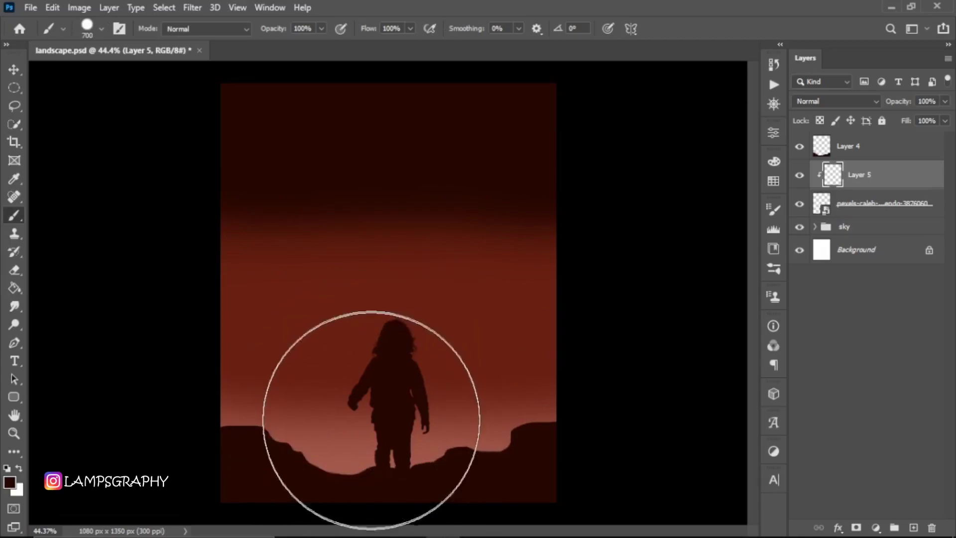
left_click(904, 208, "shift")
right_click(903, 203)
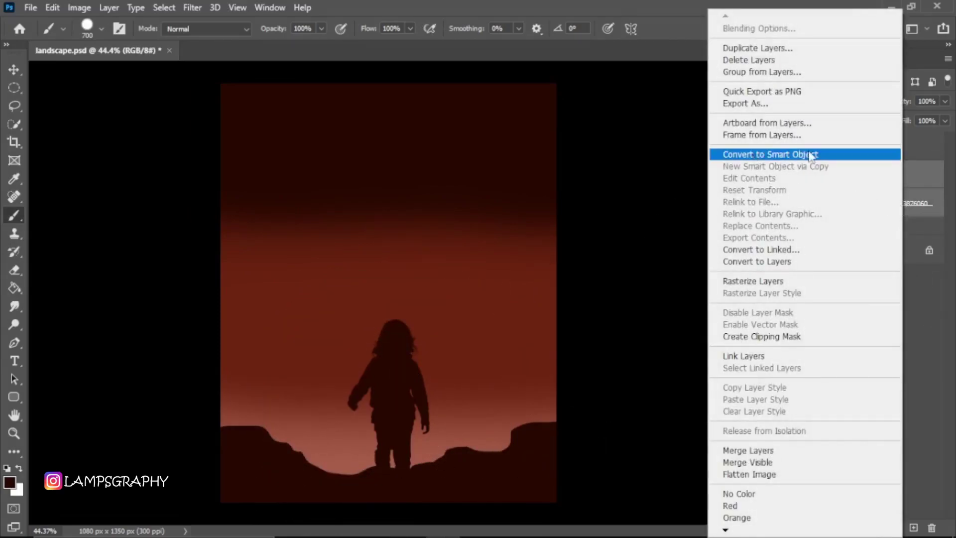
left_click(778, 156)
type("girl")
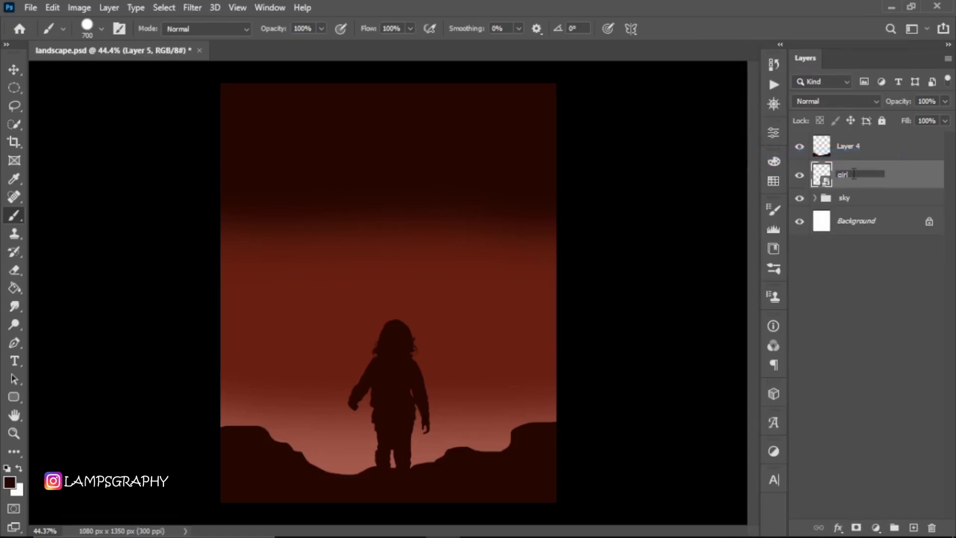
key("Return")
key("ctrl+g")
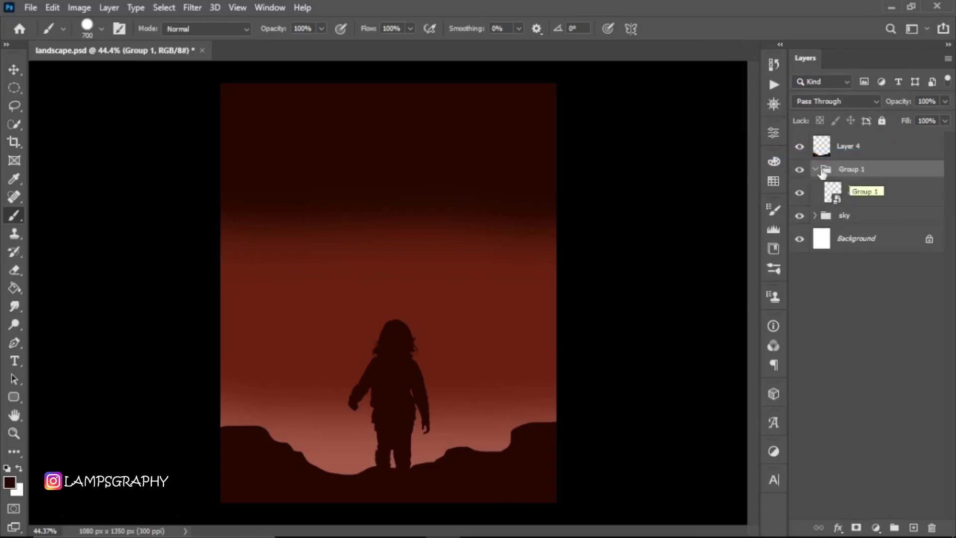
left_click(815, 169)
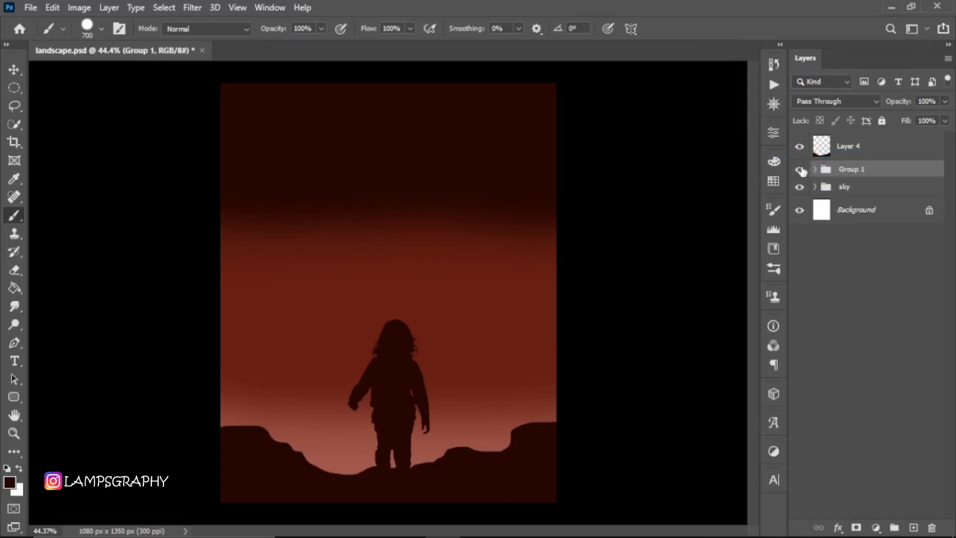
right_click(800, 171)
Tag Group 1 red, then place the city skyline photo and move its layer beneath Group 1.
left_click(821, 219)
left_click(414, 526)
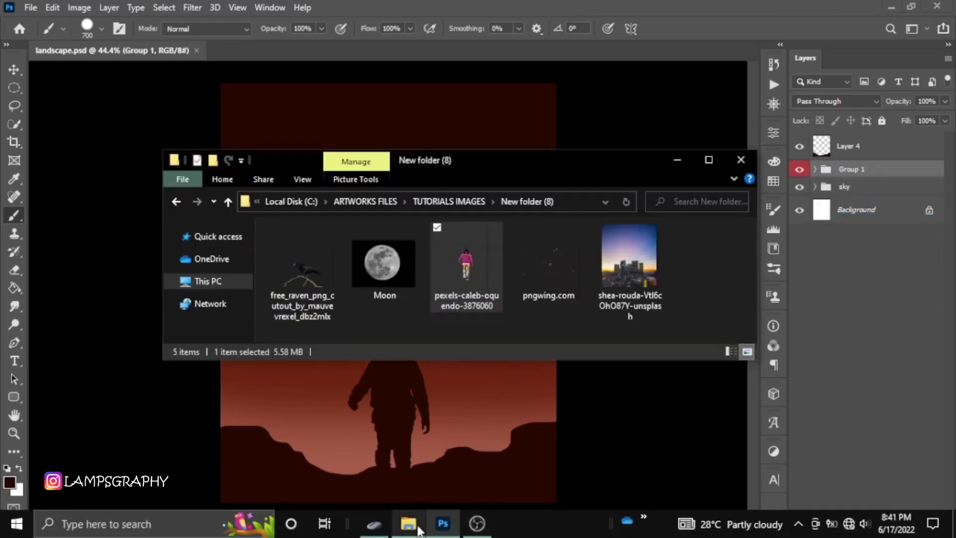
left_click(629, 318)
left_click_drag(632, 309, 425, 421)
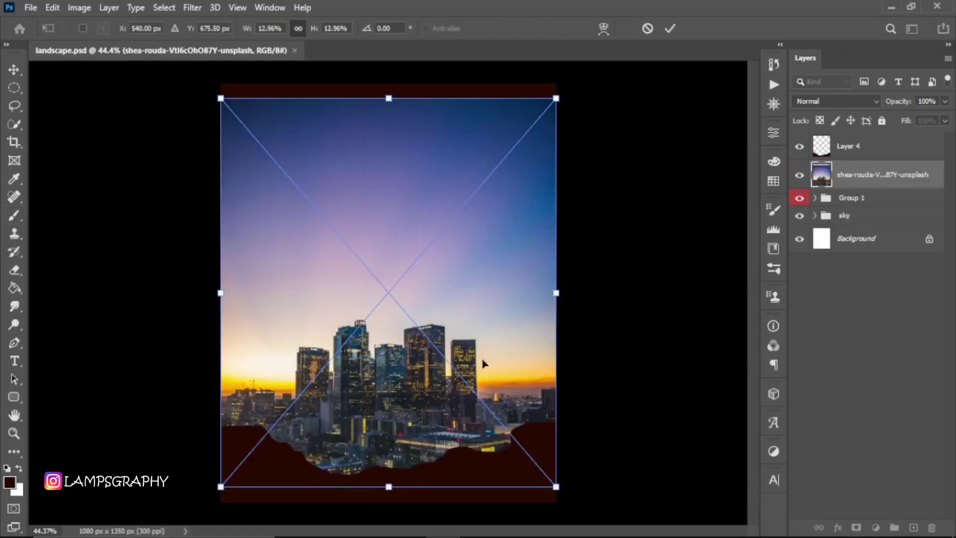
left_click_drag(493, 327, 500, 312)
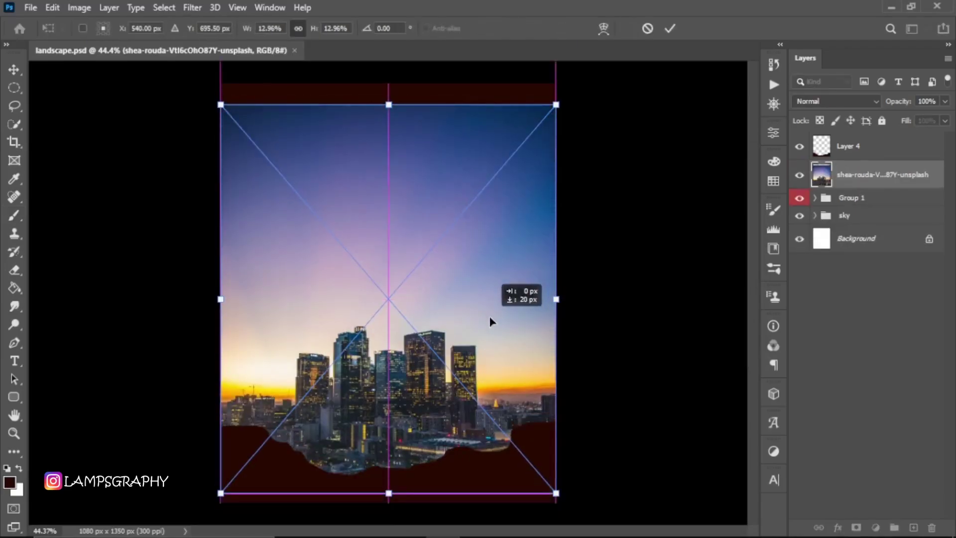
left_click(670, 29)
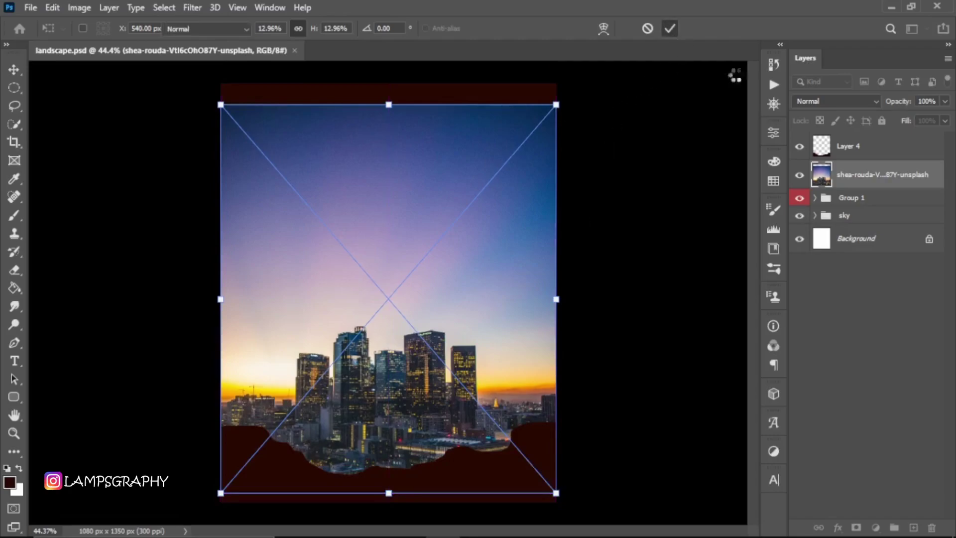
key("b")
left_click_drag(875, 182, 877, 211)
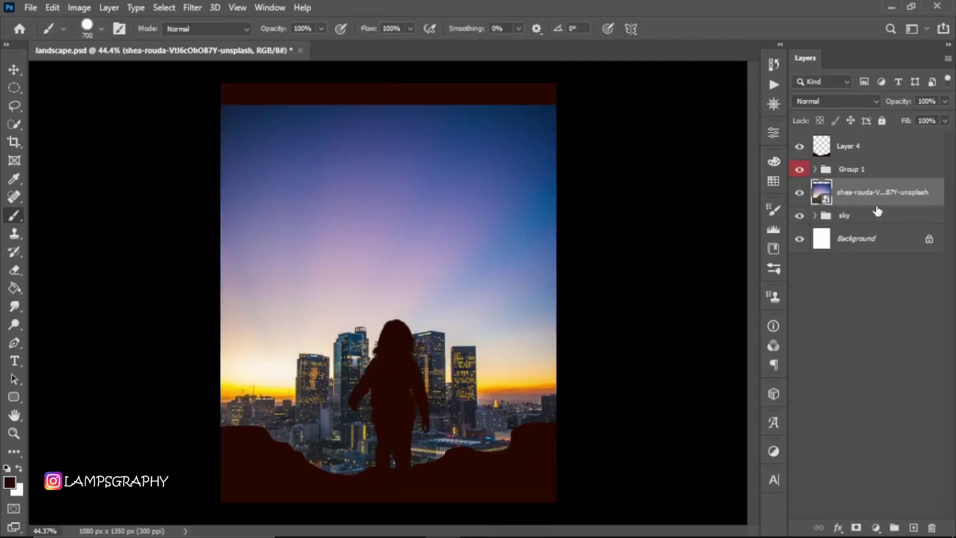
Set the city skyline layer to Screen blend mode at 8% opacity.
left_click(857, 103)
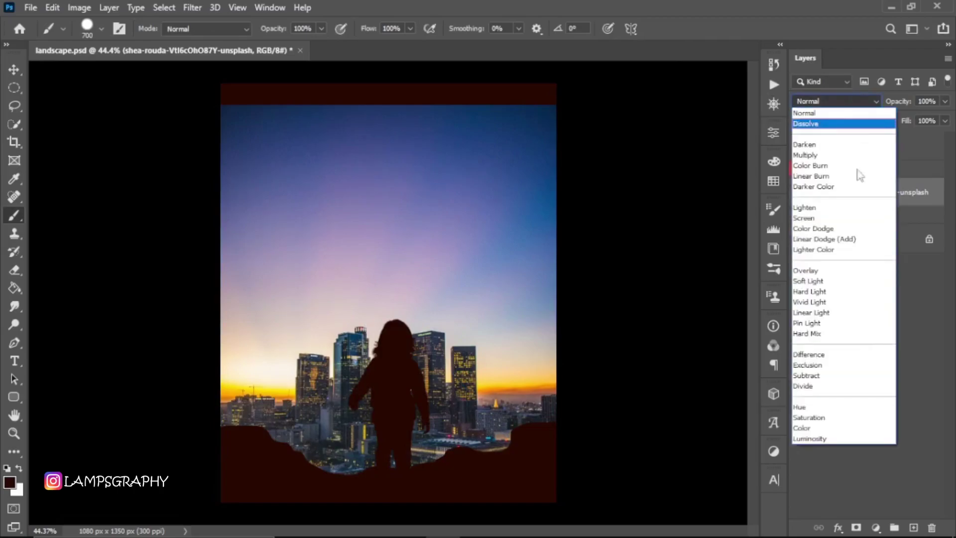
left_click(822, 219)
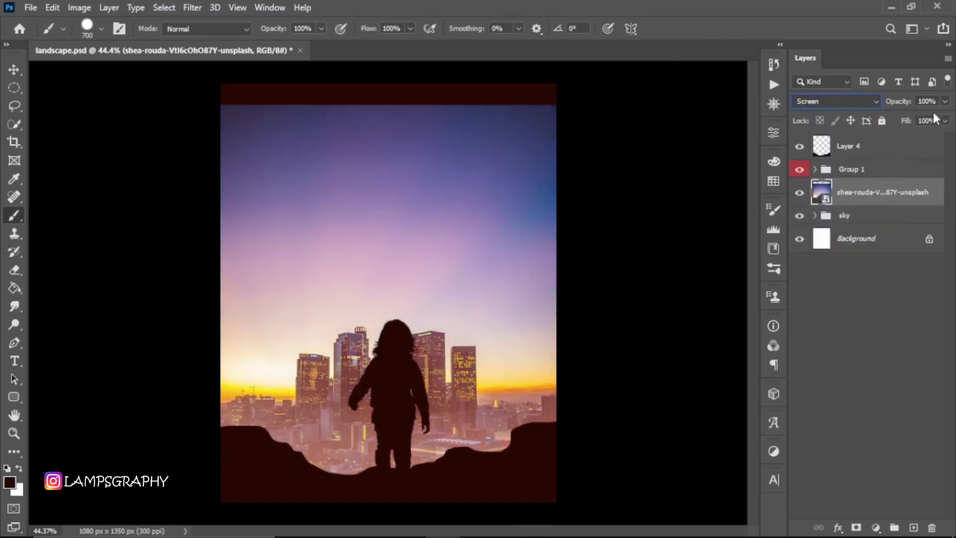
left_click(944, 120)
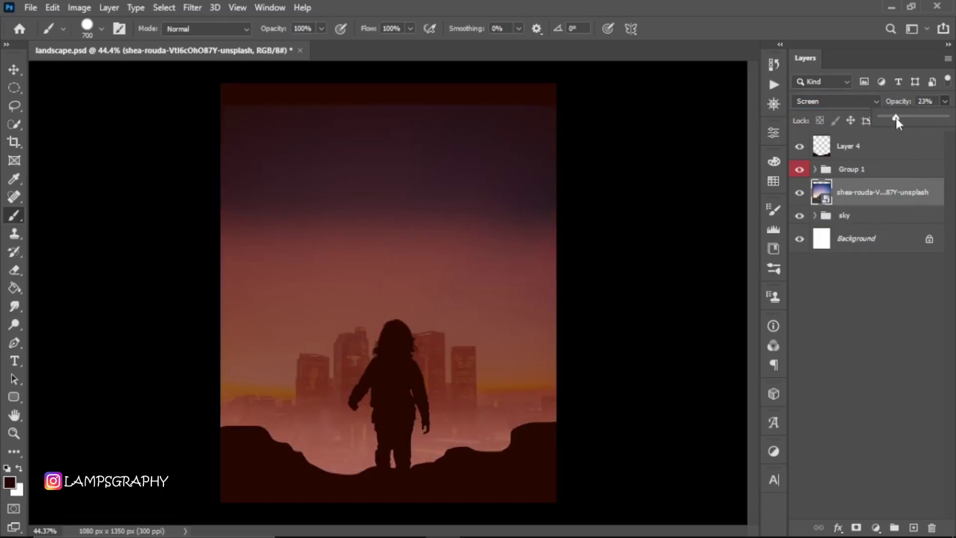
left_click_drag(894, 120, 886, 116)
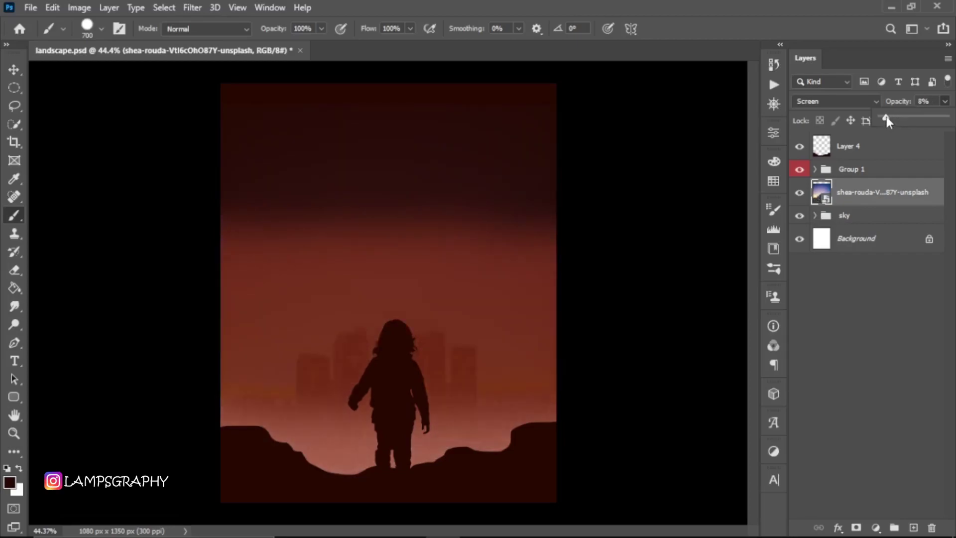
left_click(856, 526)
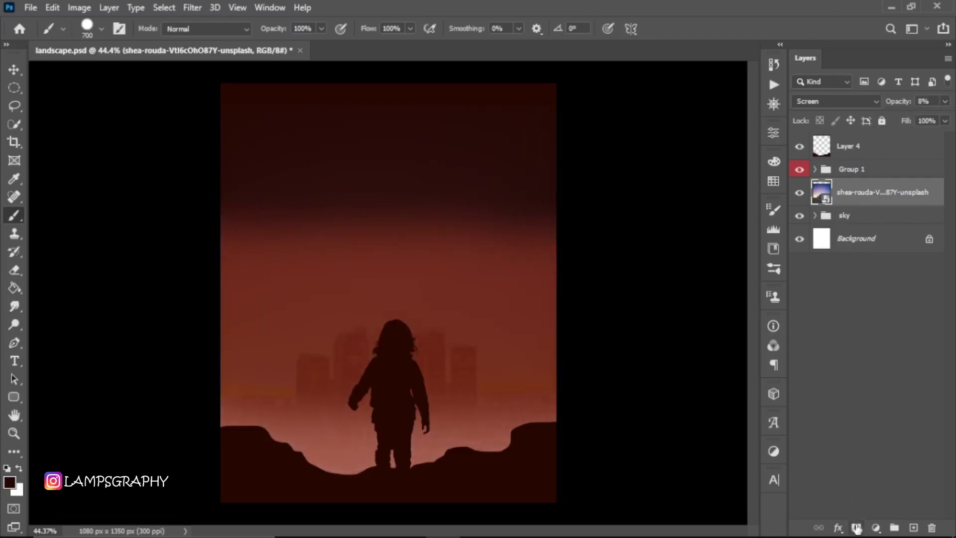
Erase the top of the city photo on its mask and scale the photo up to 140.63%.
key("e")
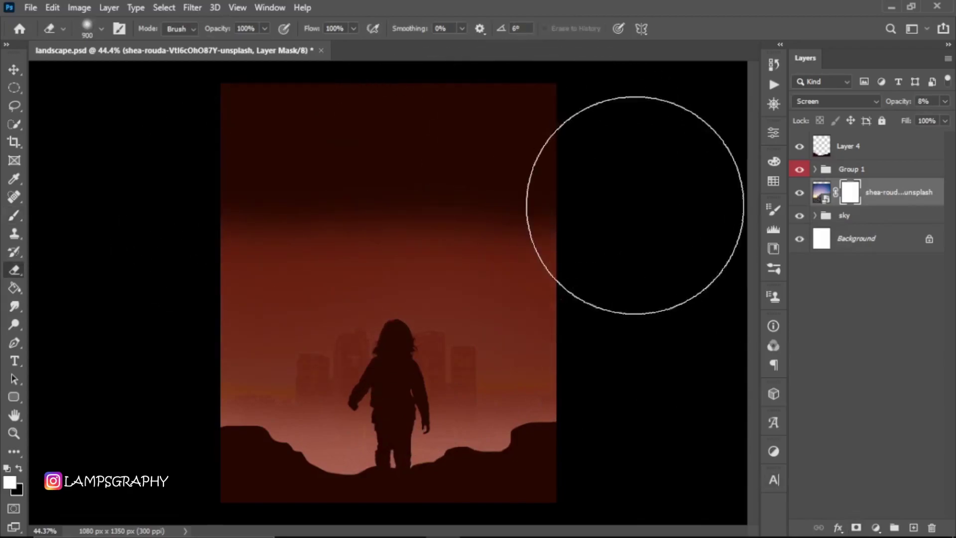
left_click_drag(635, 196, 295, 209)
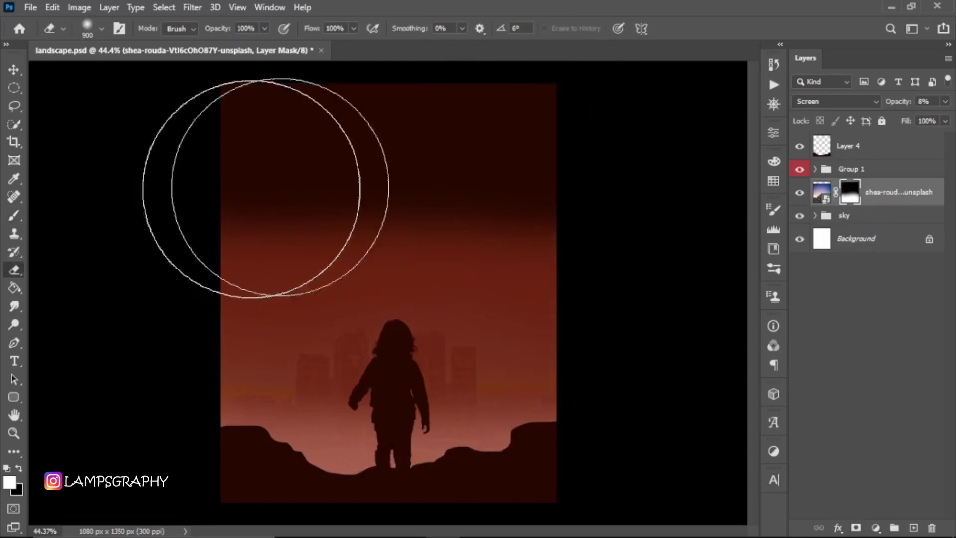
left_click(827, 193)
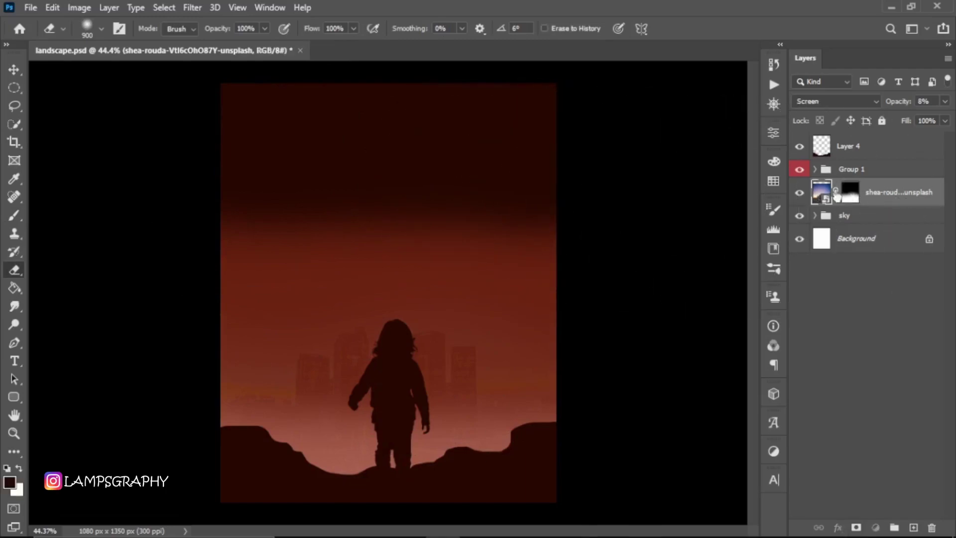
key("ctrl+t")
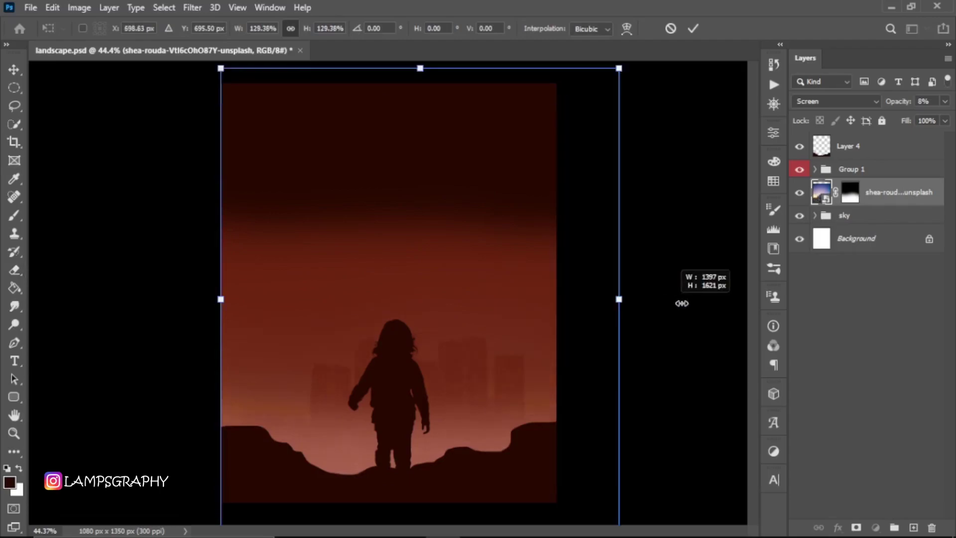
left_click_drag(556, 297, 692, 299)
mouse_move(549, 342)
left_mouse_down()
mouse_move(461, 305)
mouse_move(480, 308)
left_mouse_up()
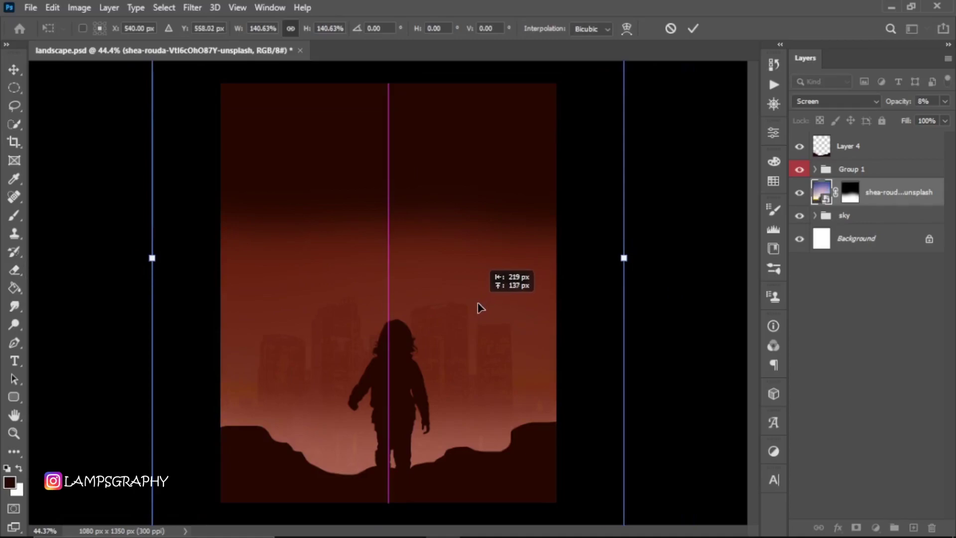
left_click(692, 27)
Convert the masked city skyline layer into a smart object.
key("e")
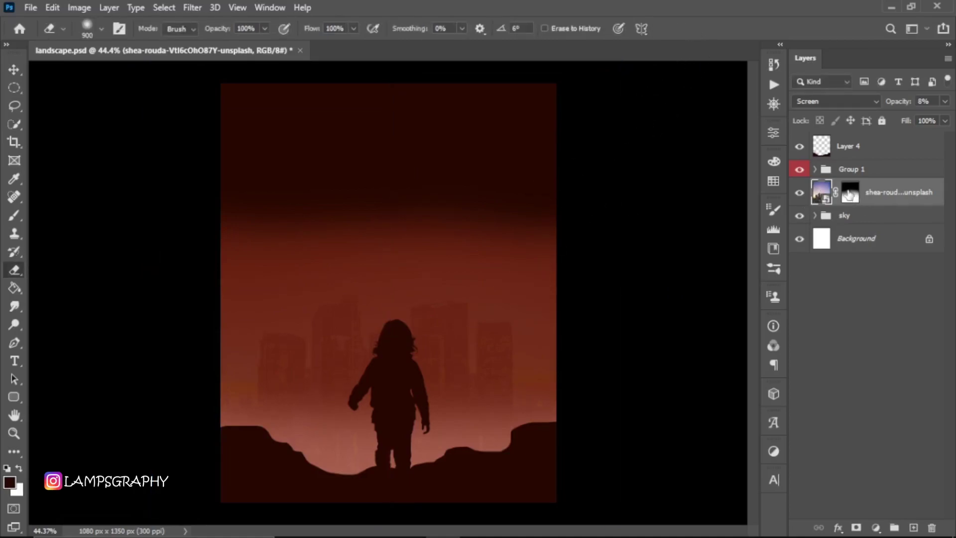
left_click(849, 193)
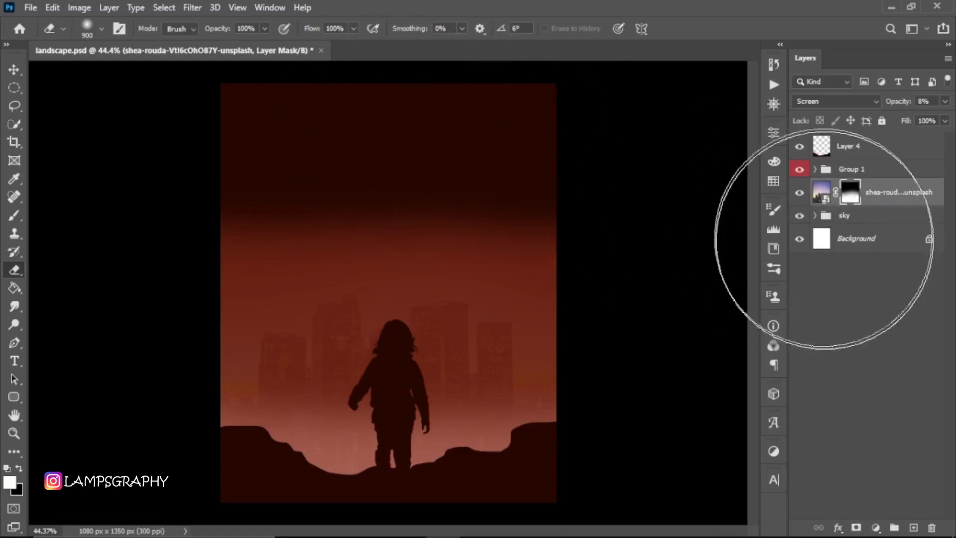
right_click(899, 202)
left_click(752, 154)
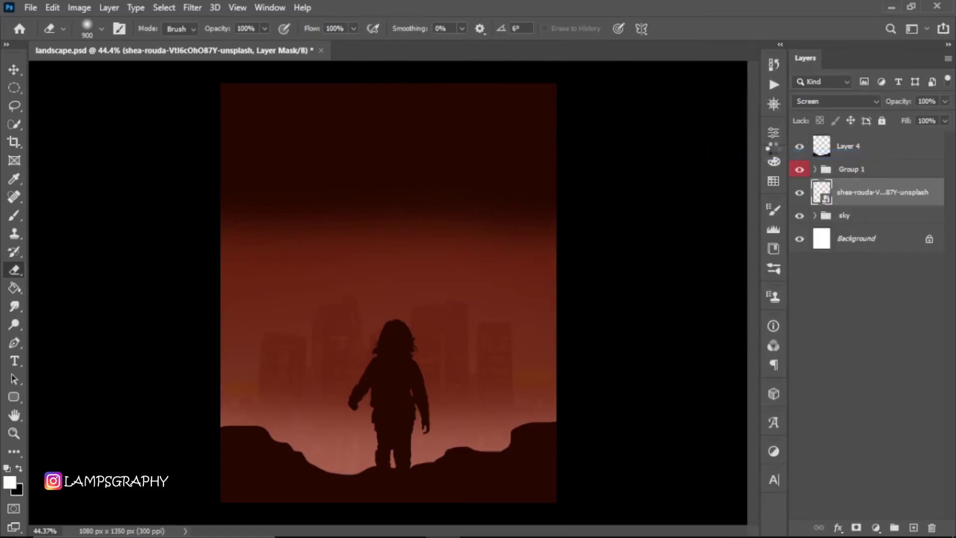
Apply a 64-pixel Gaussian Blur to the skyline layer.
left_click(189, 8)
mouse_move(200, 186)
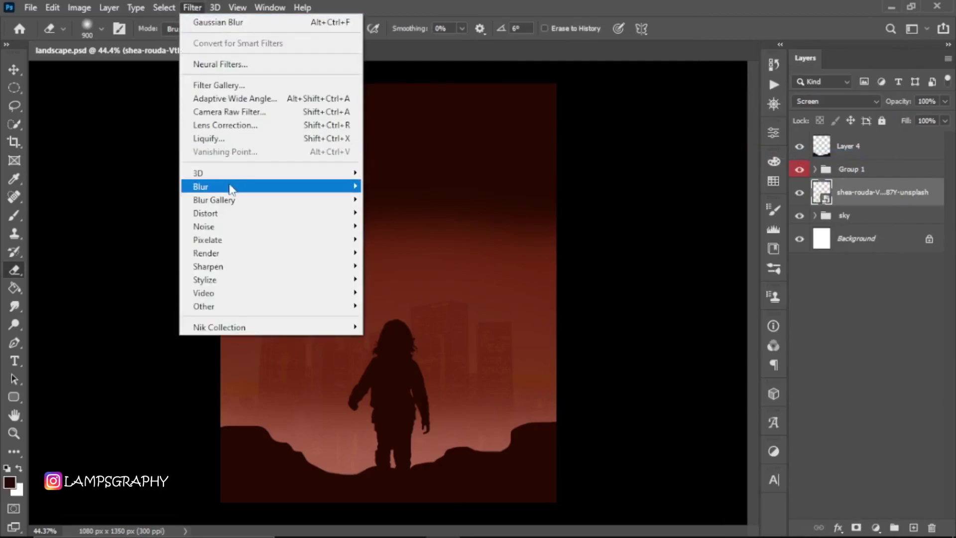
left_click(396, 238)
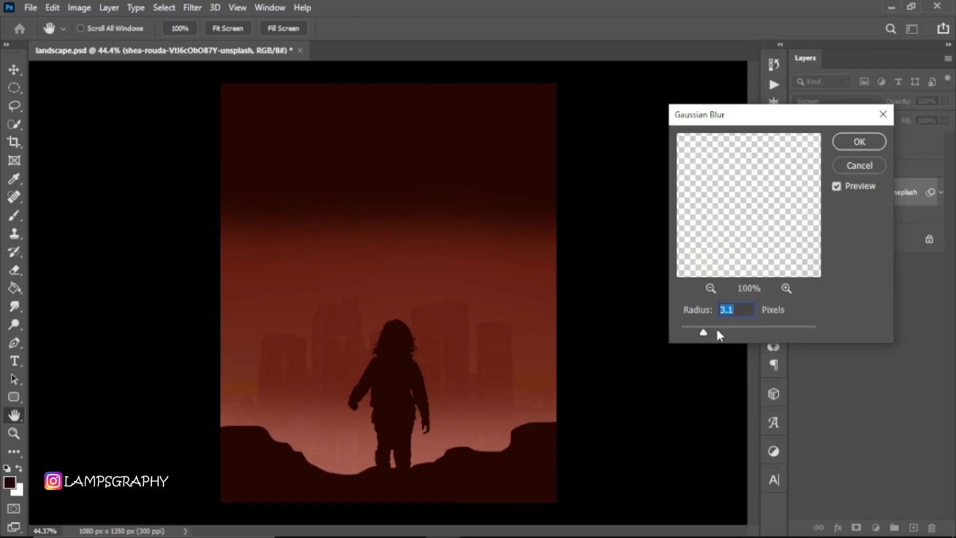
left_click_drag(714, 329, 758, 332)
left_click(850, 146)
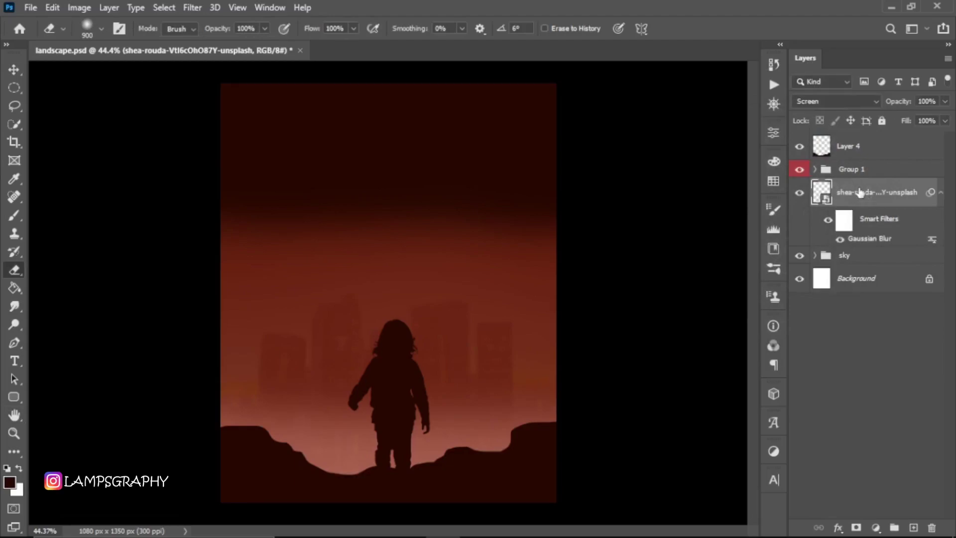
Rename the layer city, convert it to a smart object, and toggle its visibility to compare.
double_click(860, 192)
type("city")
key("Return")
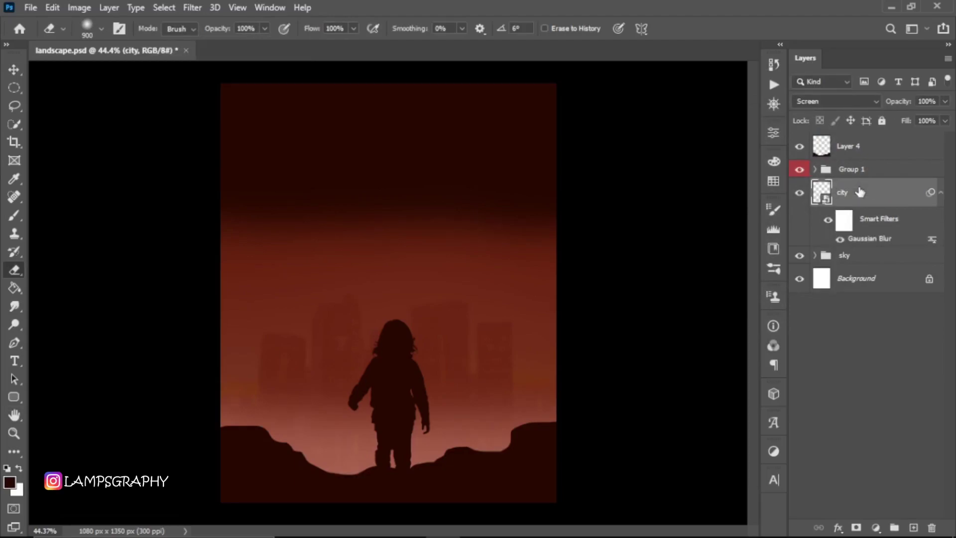
right_click(859, 185)
left_click(737, 155)
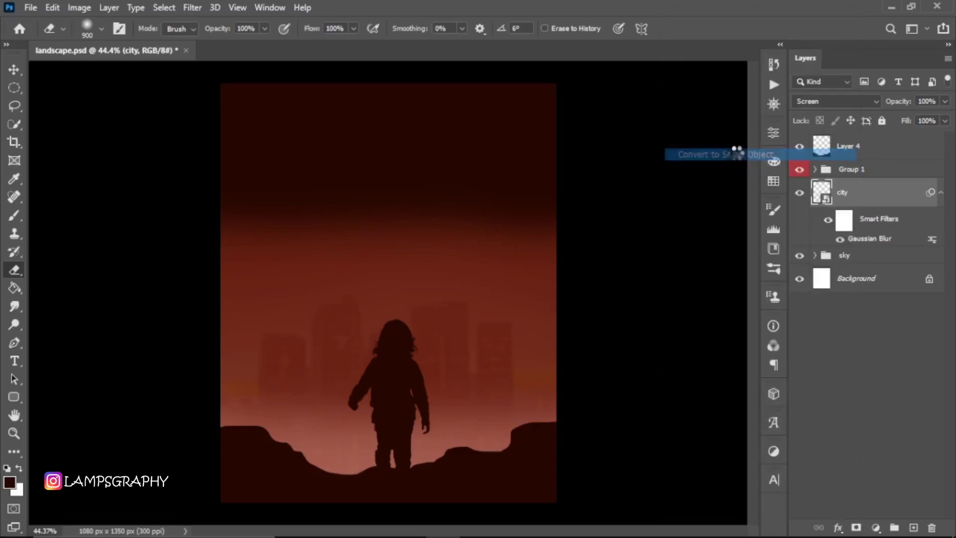
left_click(800, 194)
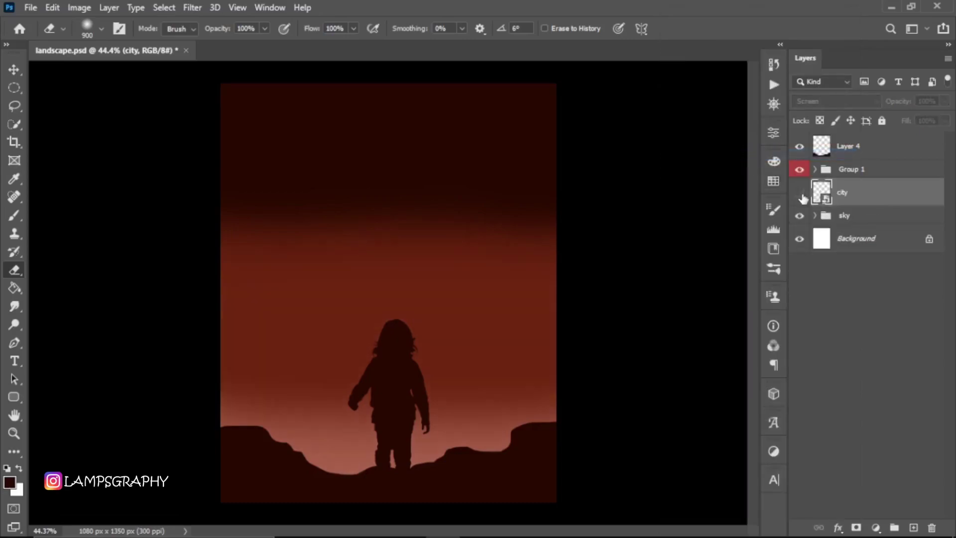
left_click(800, 193)
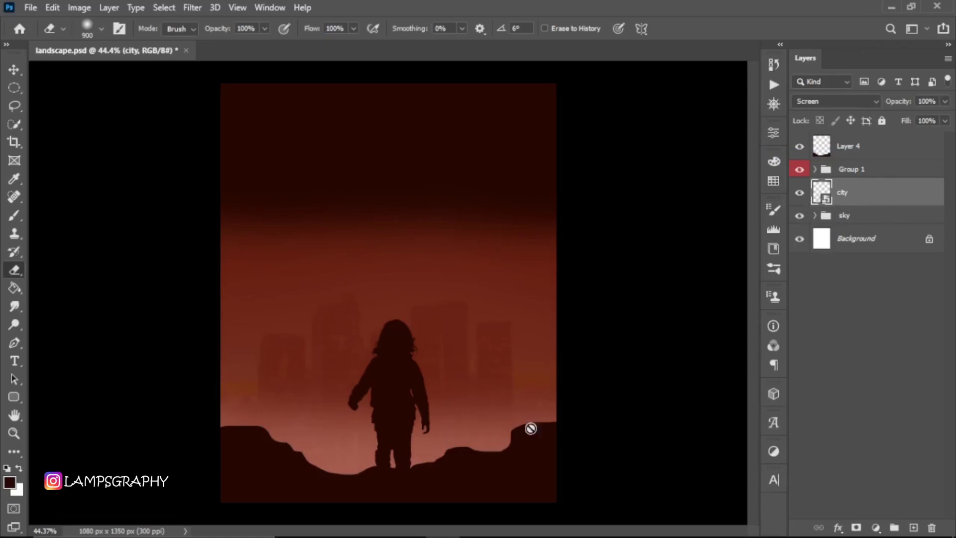
Drag the raven PNG into the document, shrink it, and commit it on the right-hand rocks.
left_click(403, 524)
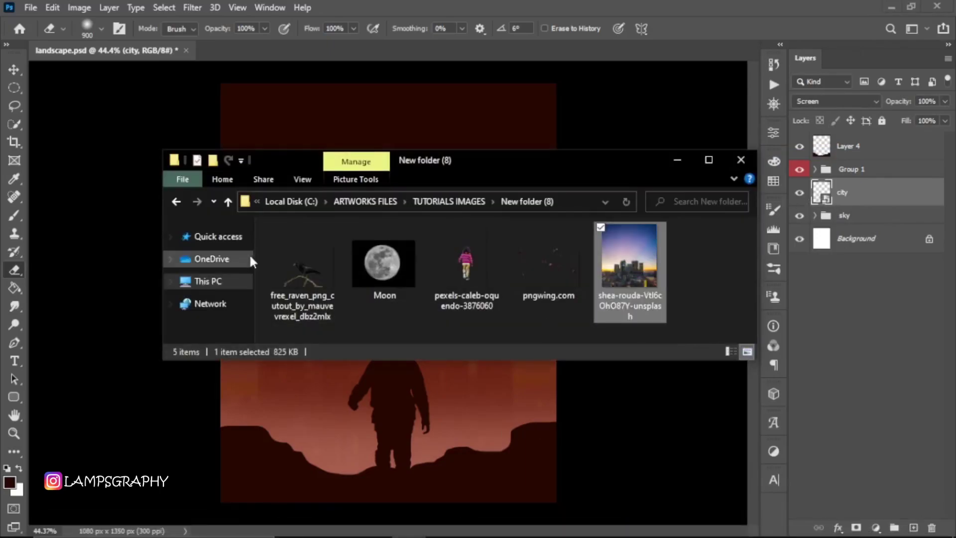
left_click_drag(297, 265, 444, 436)
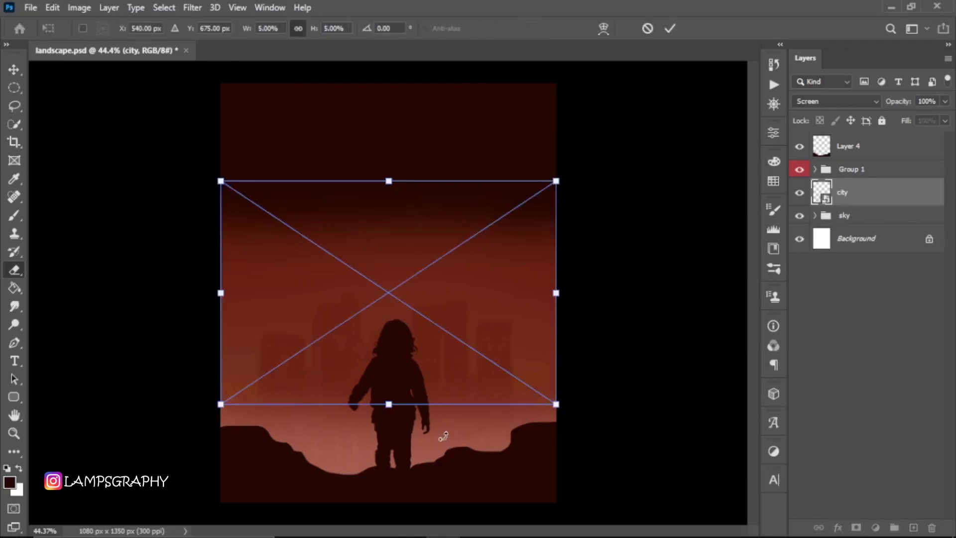
mouse_move(530, 292)
left_mouse_down()
mouse_move(281, 298)
mouse_move(504, 443)
left_mouse_up()
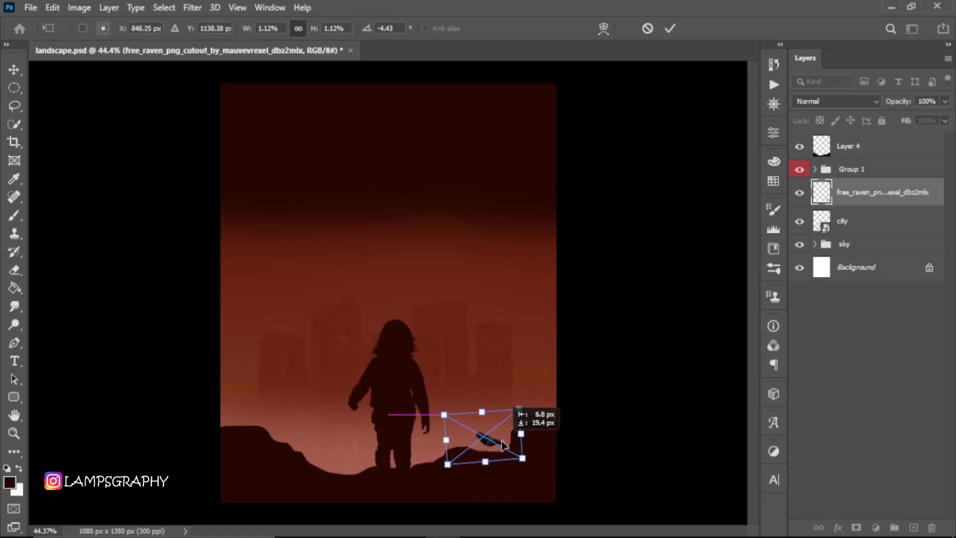
scroll(503, 438, "up", 3)
left_click_drag(504, 443, 459, 476)
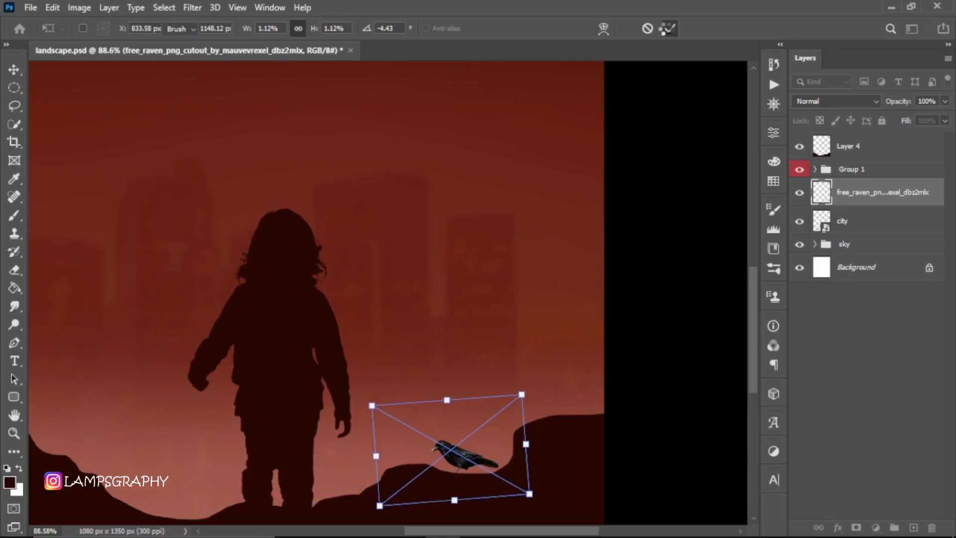
left_click(667, 28)
Add a clipped layer above the raven and paint it into a flat dark silhouette.
left_click(912, 528)
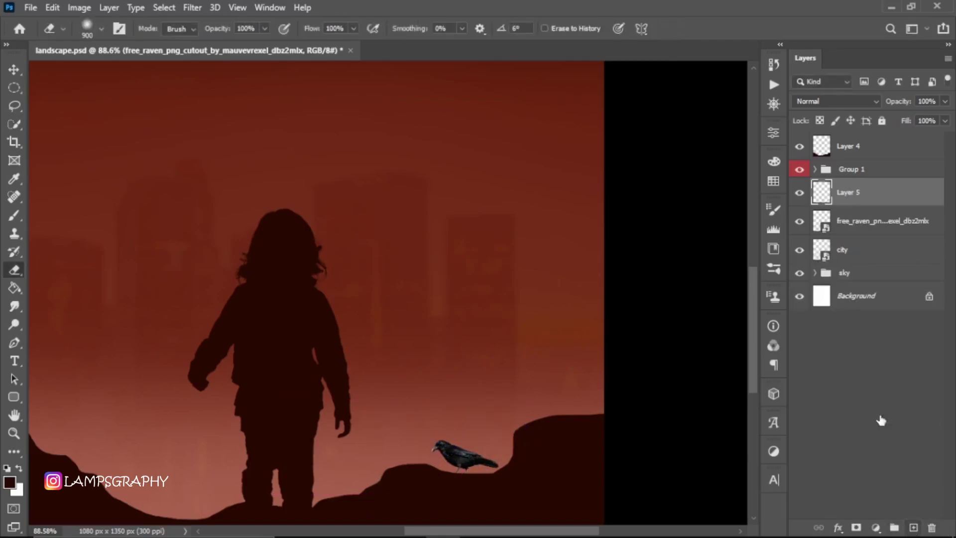
right_click(886, 199)
left_click(763, 275)
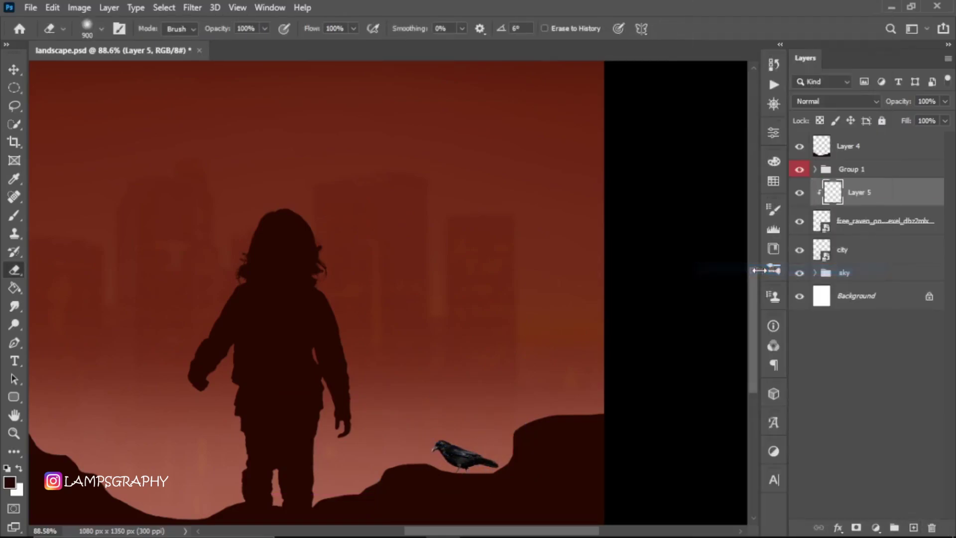
key("b")
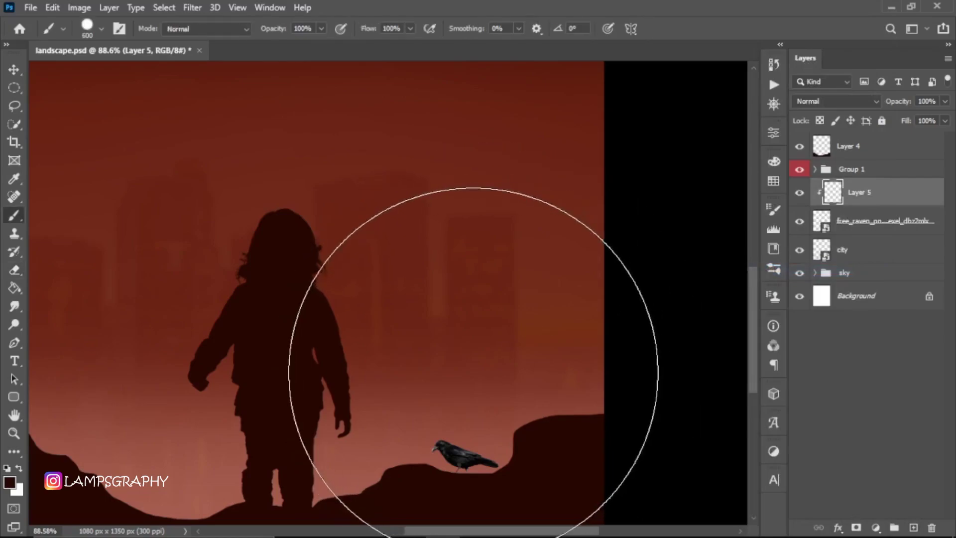
key("bracketleft")
key("bracketleft")
key("bracketleft")
left_click_drag(469, 438, 473, 452)
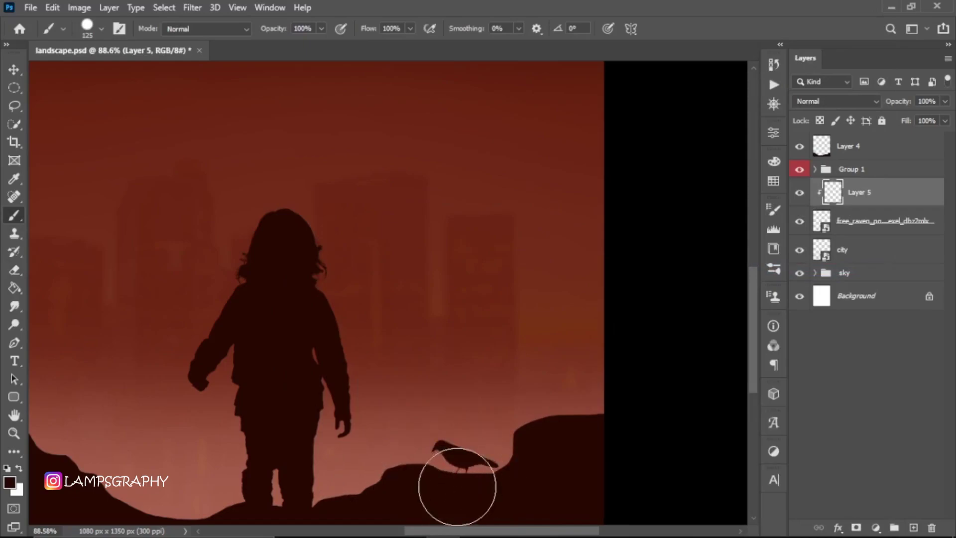
Combine the raven and paint layers into one smart object named bird.
left_click(874, 223, "shift")
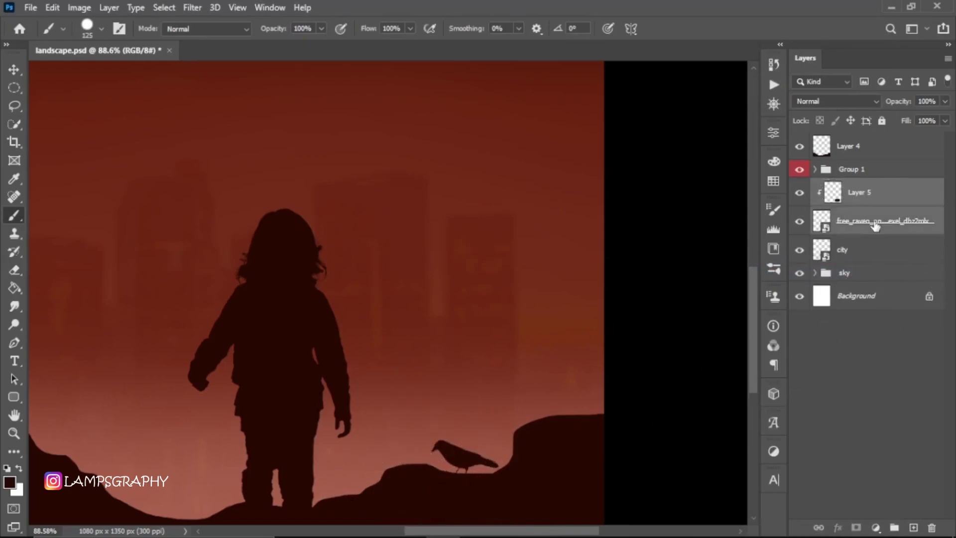
right_click(874, 222)
left_click(754, 155)
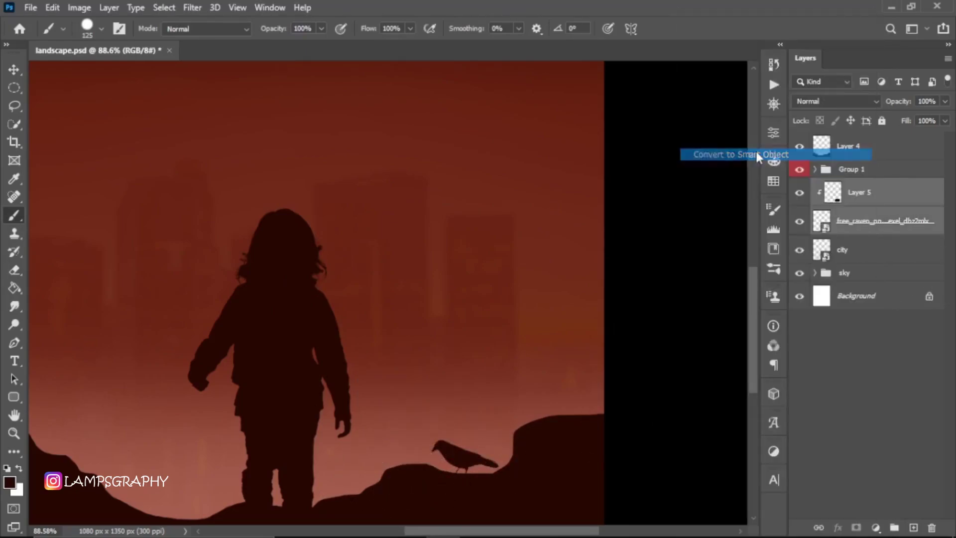
double_click(849, 193)
type("bird")
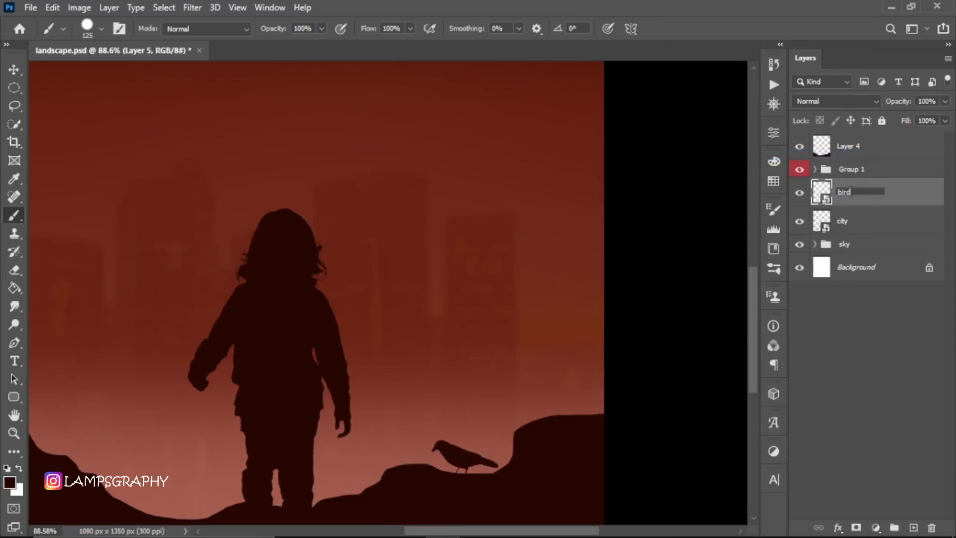
key("Return")
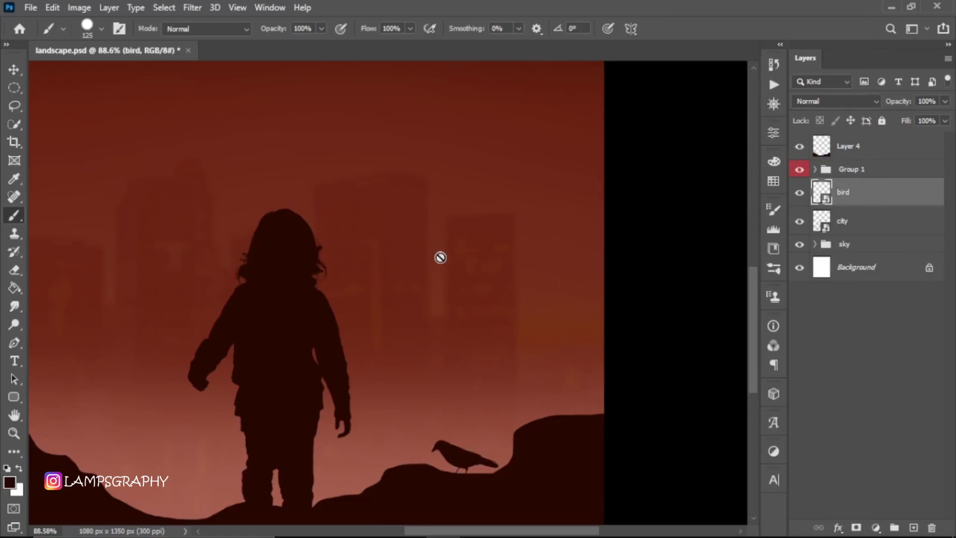
scroll(442, 255, "down", 3)
scroll(508, 265, "down", 1)
scroll(508, 264, "up", 1)
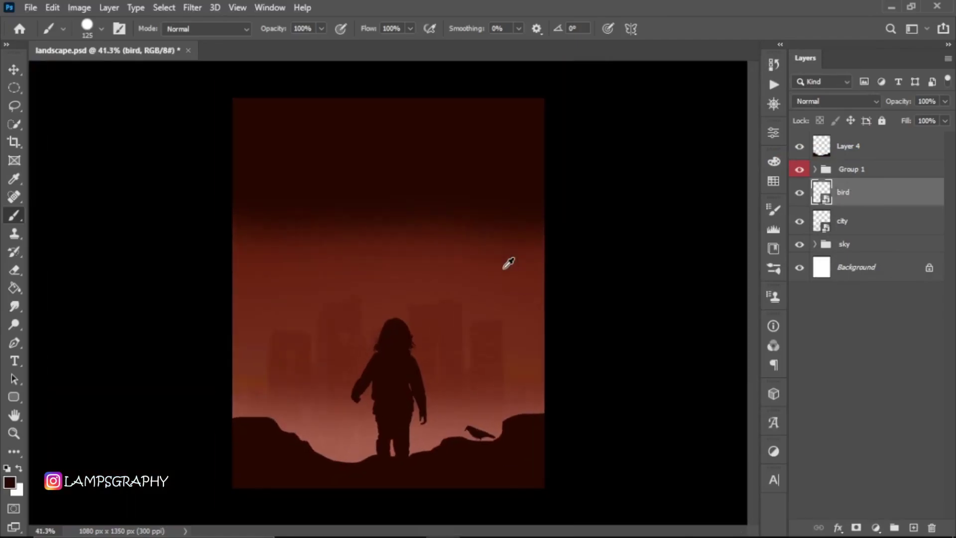
scroll(508, 264, "up", 1)
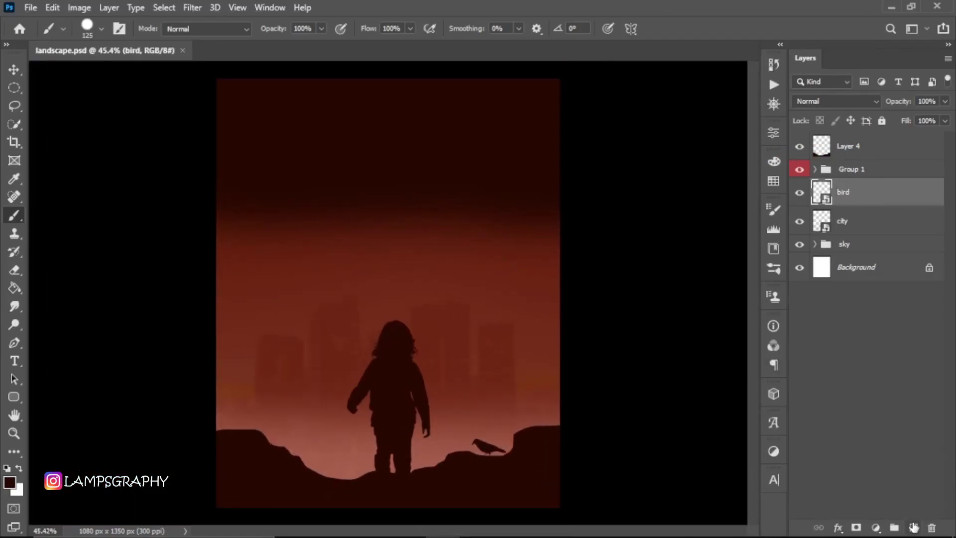
Add a new empty layer named tree above bird.
left_click(913, 527)
double_click(848, 192)
type("tree")
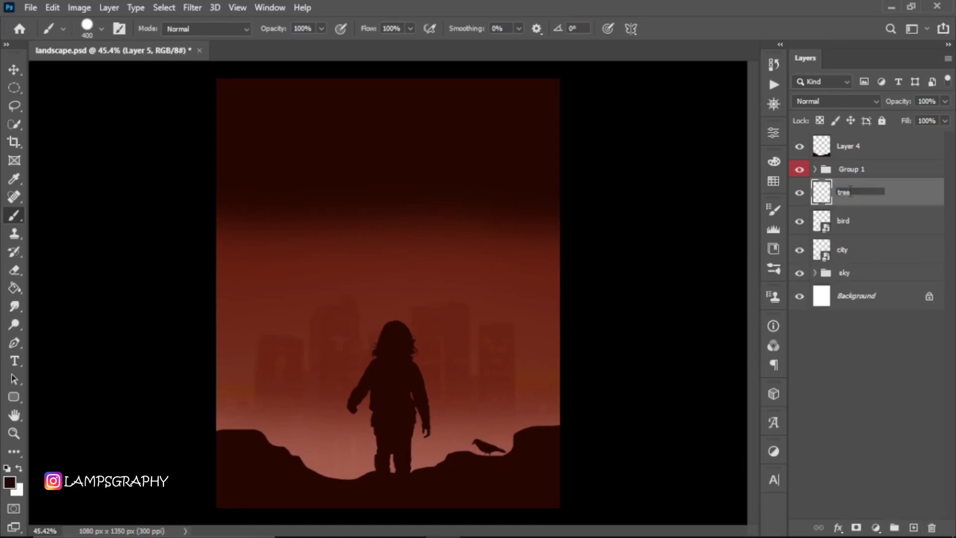
key("Return")
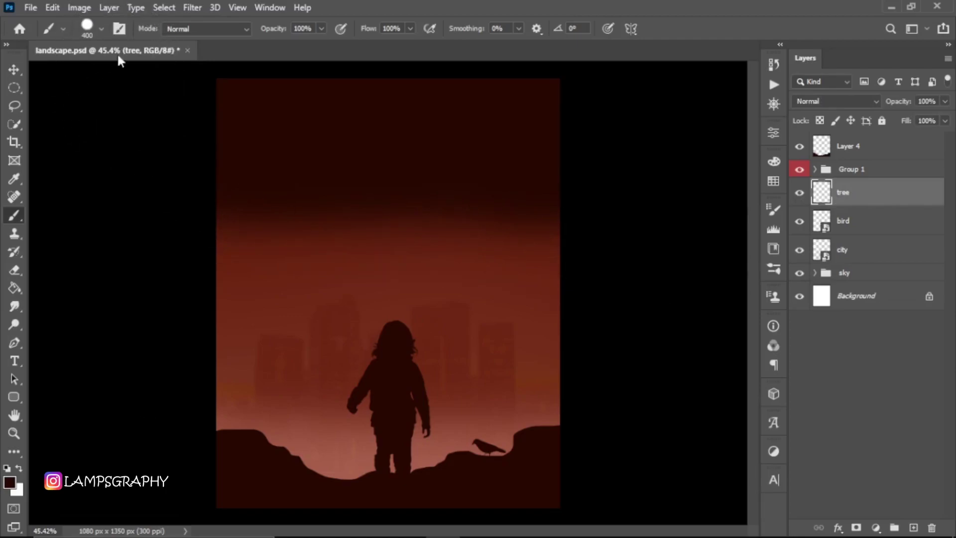
Pick the 1600 px bare tree brush tip in Brush Settings.
left_click(119, 28)
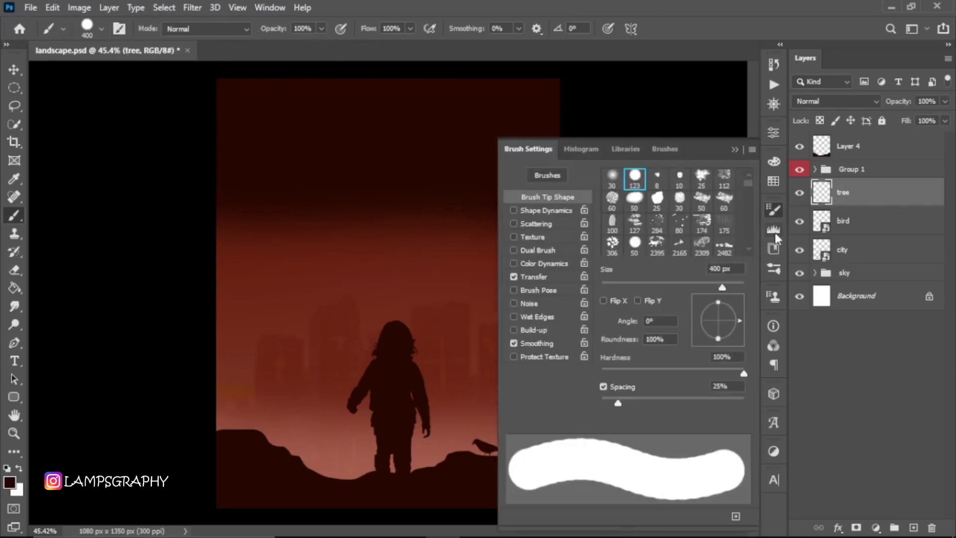
scroll(745, 196, "down", 3)
scroll(749, 216, "down", 3)
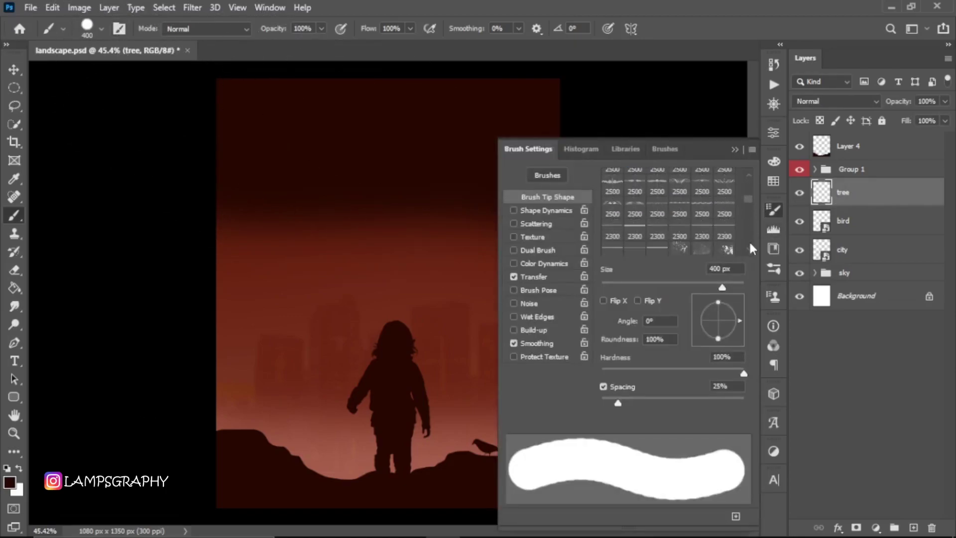
scroll(750, 243, "down", 2)
scroll(751, 238, "down", 2)
scroll(751, 237, "down", 2)
scroll(748, 235, "down", 2)
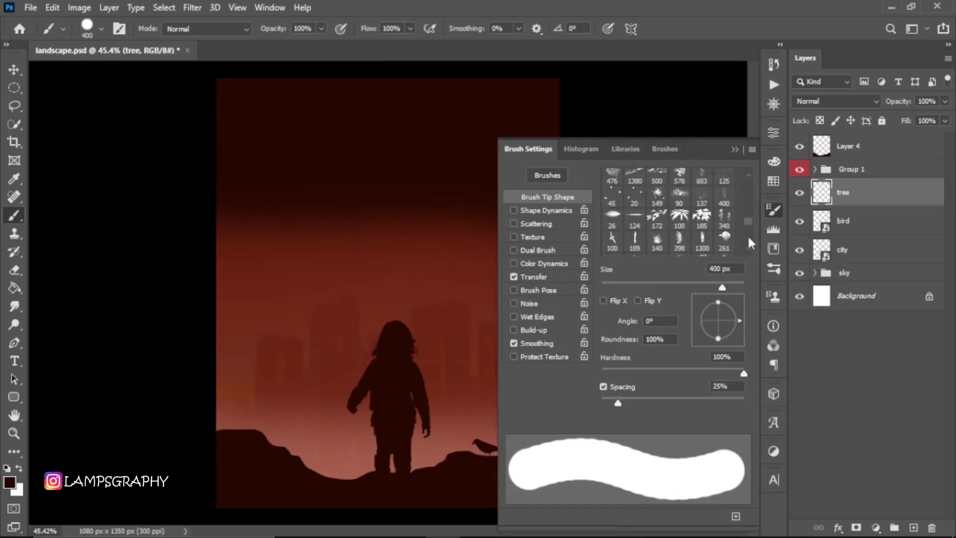
scroll(748, 235, "down", 3)
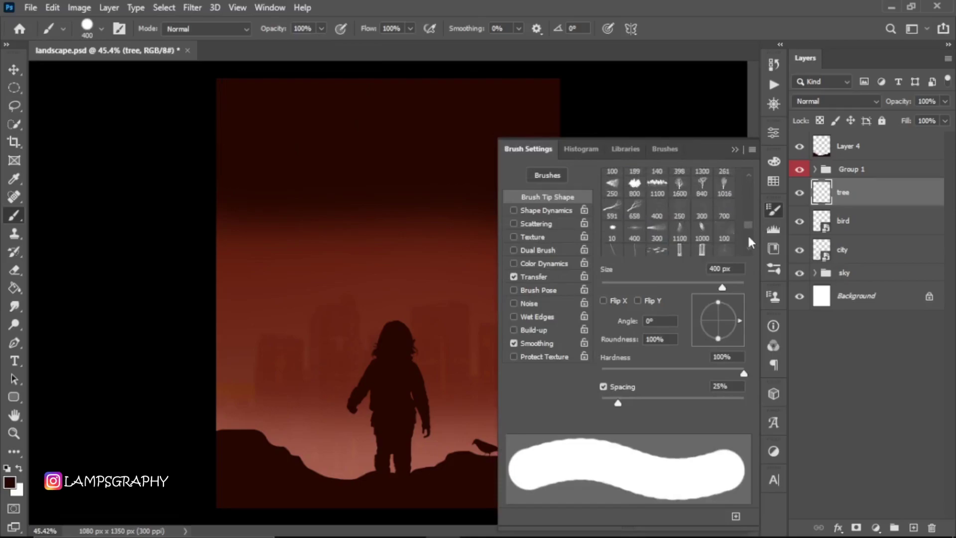
left_click(680, 190)
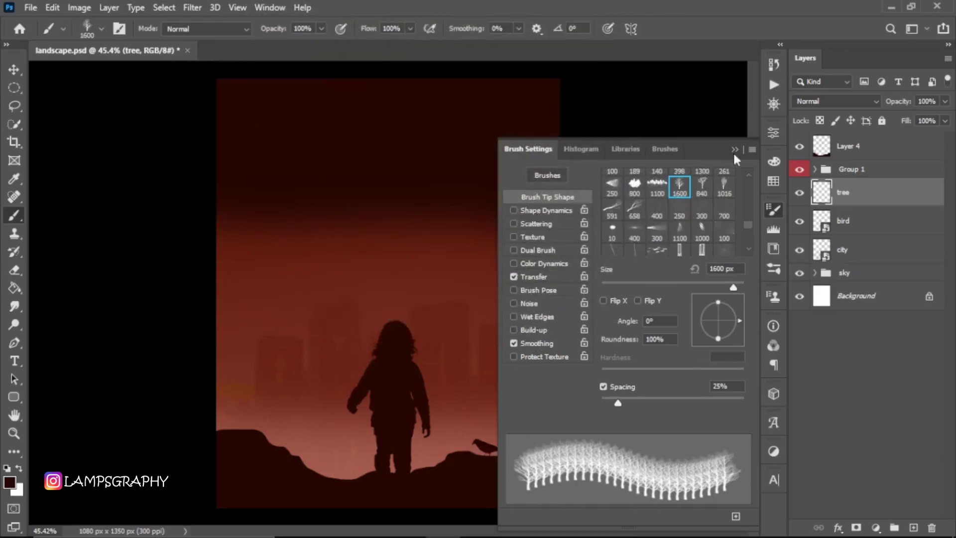
left_click(734, 150)
Resize the tree brush and stamp dark bare trees at the canvas's left and right edges.
key("bracketleft")
key("bracketleft")
key("bracketleft")
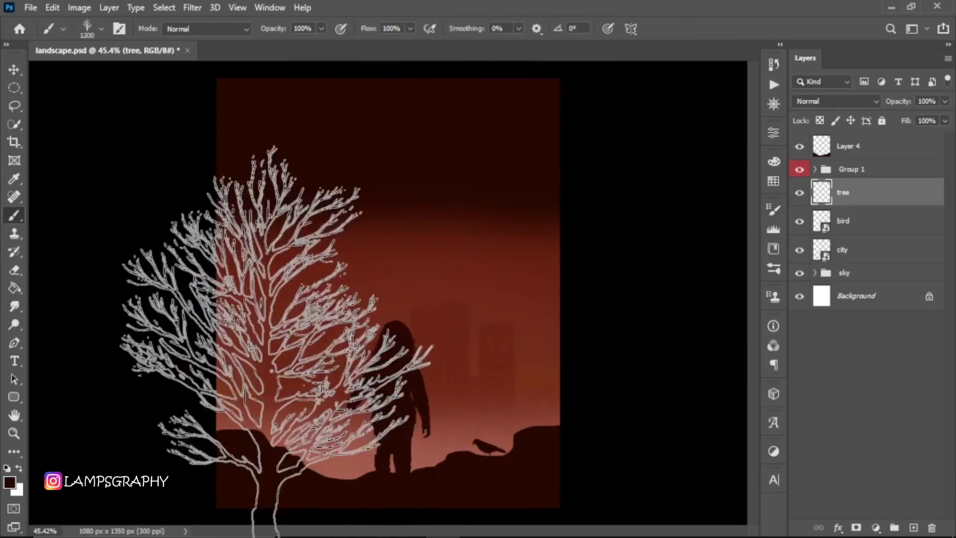
key("bracketleft")
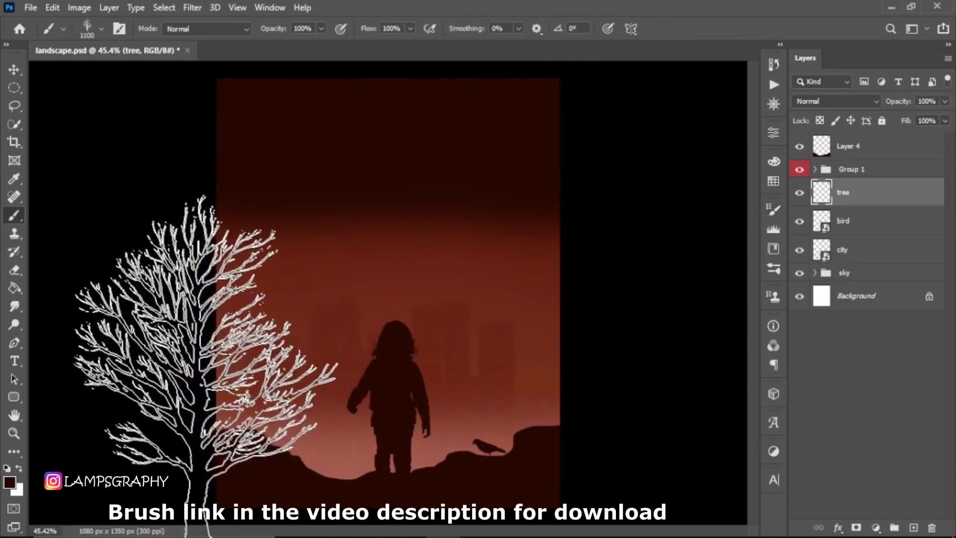
key("bracketright")
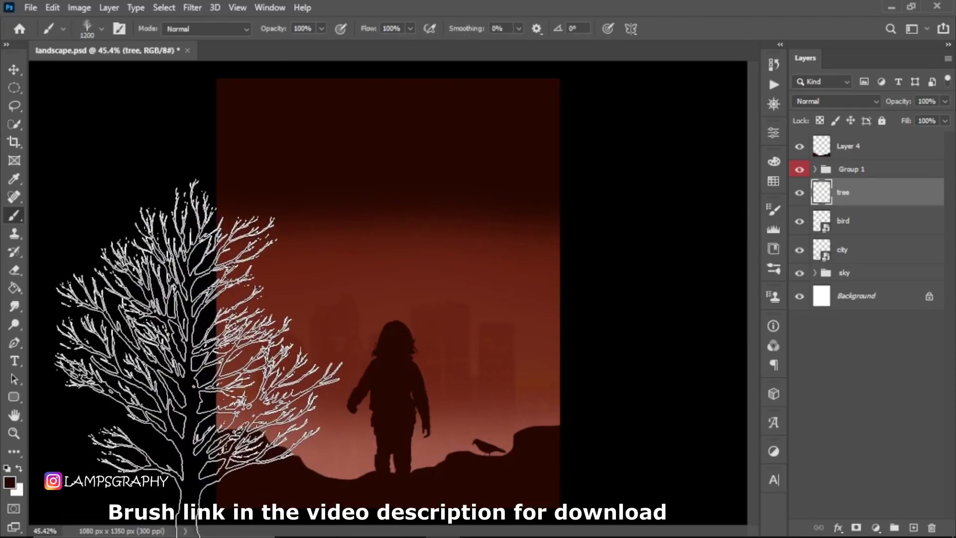
left_click(199, 368)
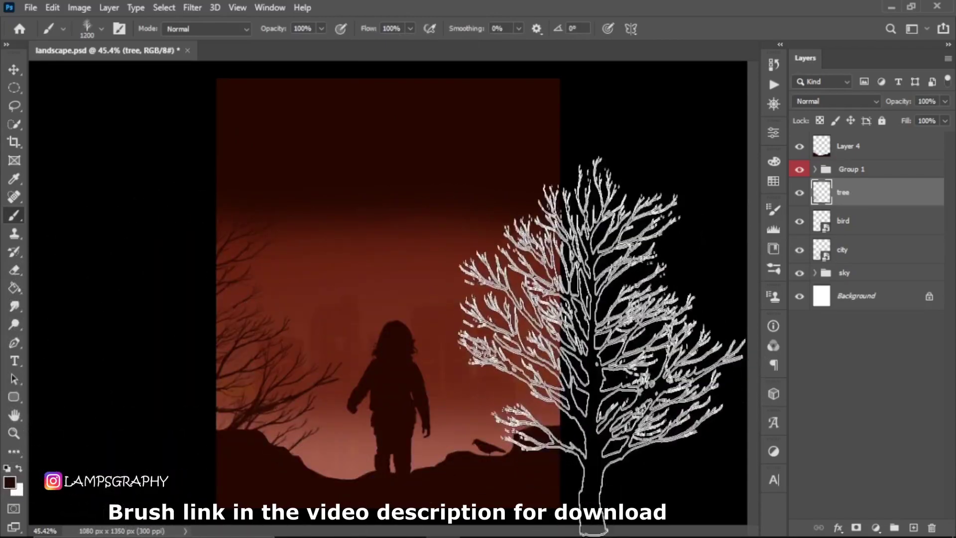
key("bracketleft")
key("bracketleft")
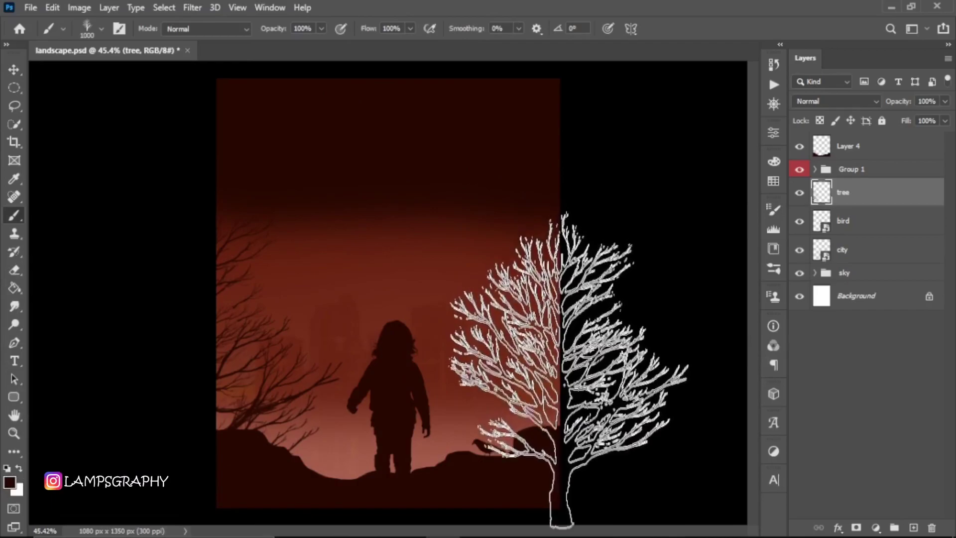
key("bracketright")
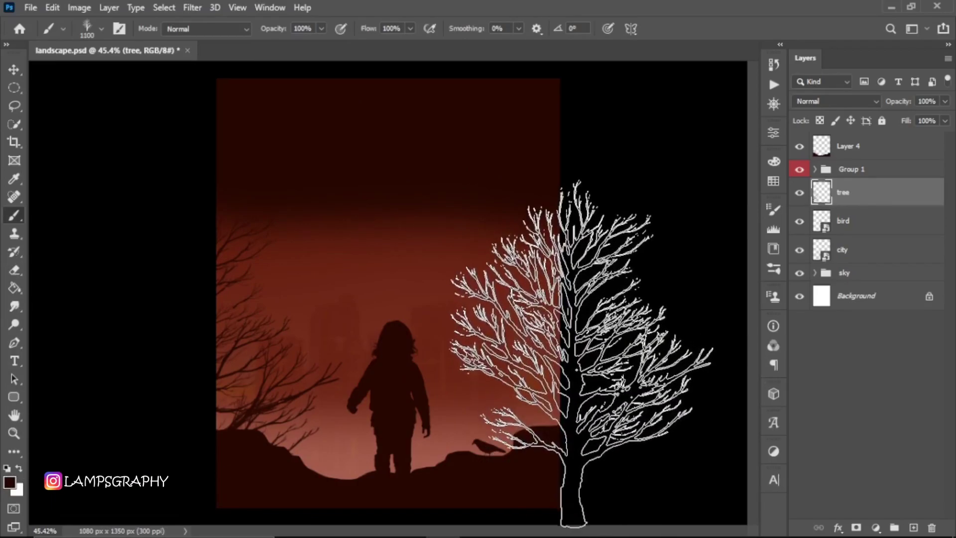
left_click(581, 351)
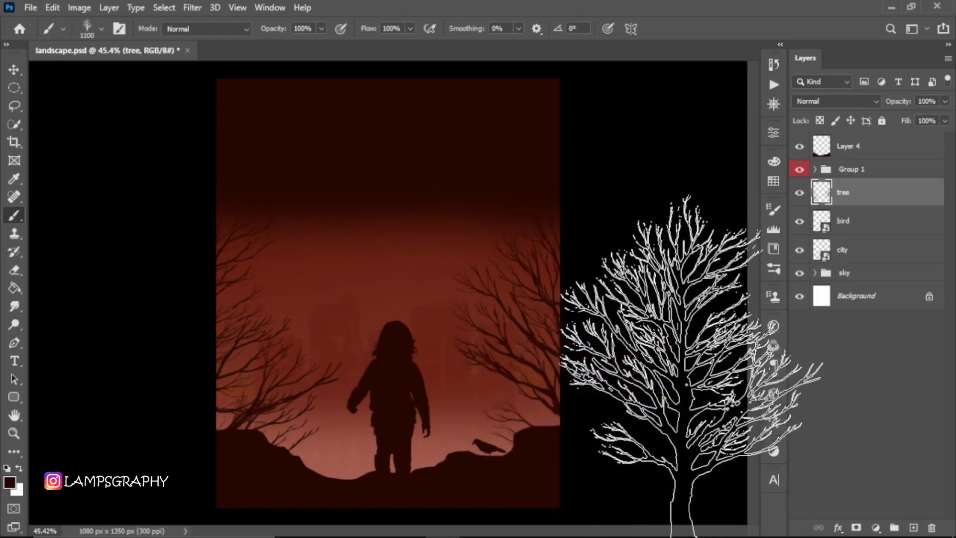
Convert the tree layer to a smart object, blur it 3.5 px, and wrap it again.
right_click(868, 194)
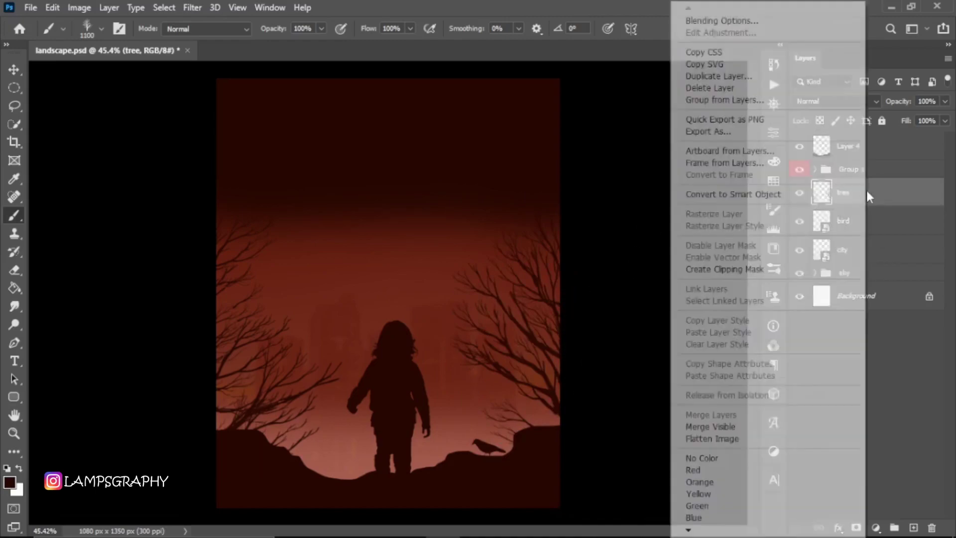
left_click(740, 193)
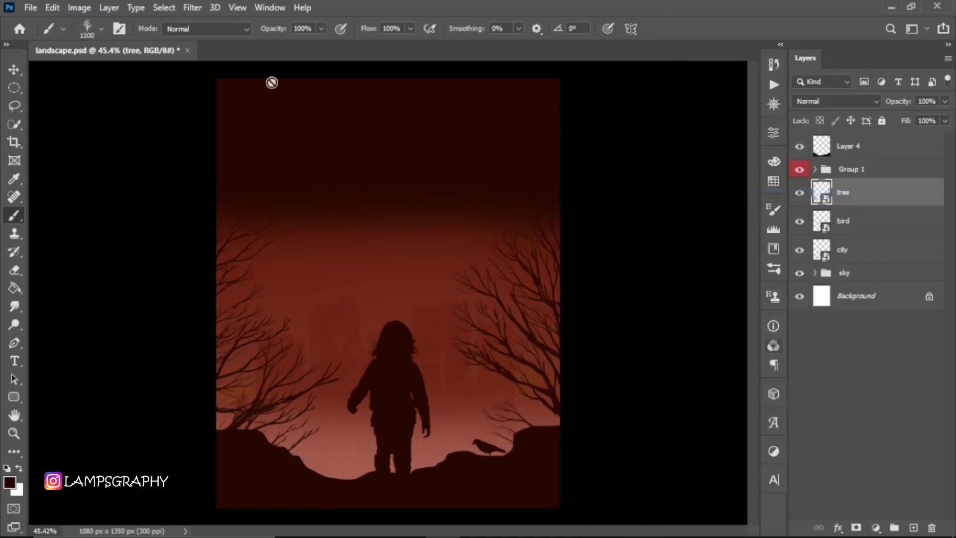
left_click(192, 7)
mouse_move(200, 186)
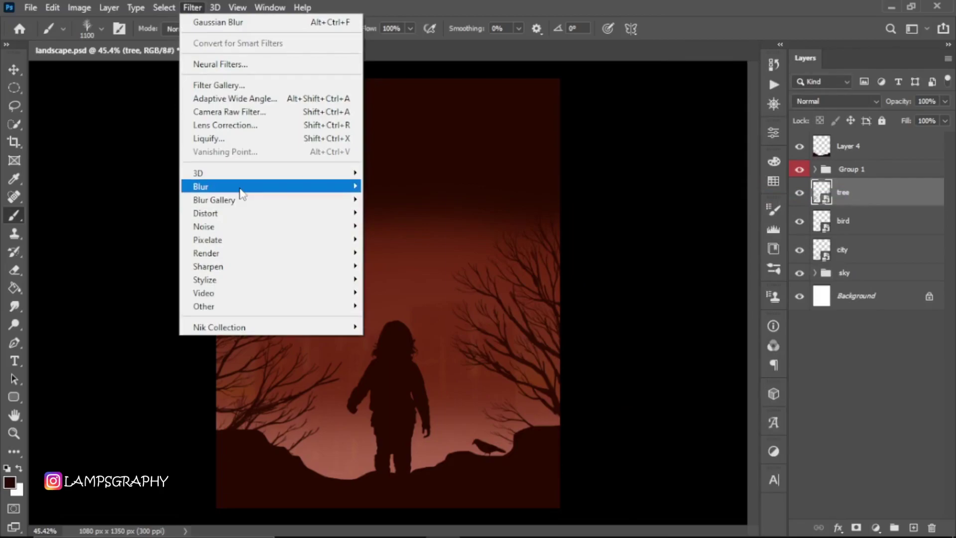
left_click(401, 239)
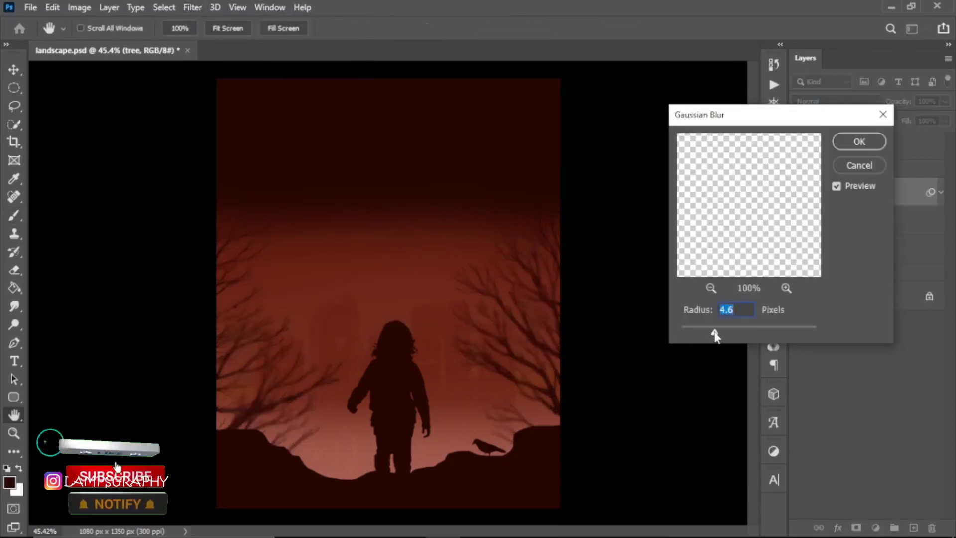
left_click_drag(715, 332, 707, 334)
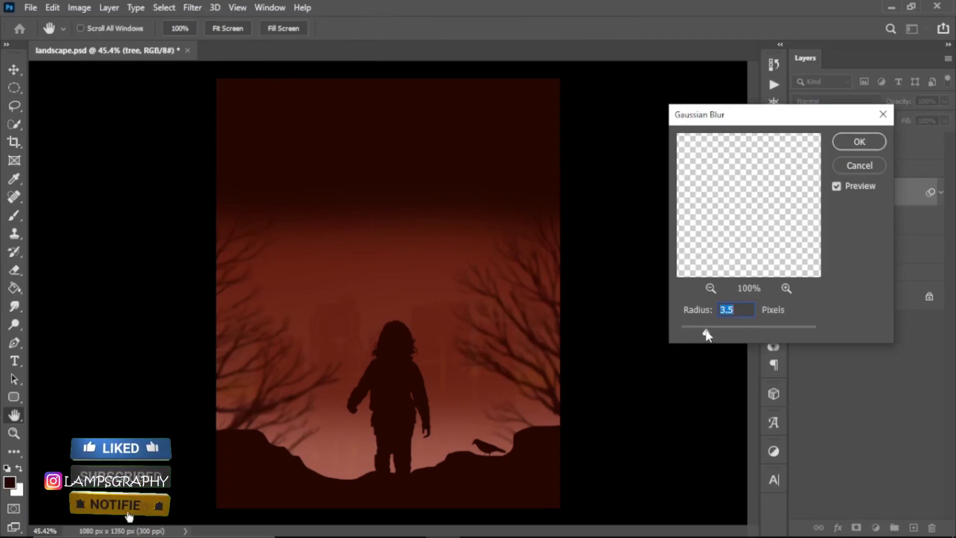
left_click(867, 149)
key("b")
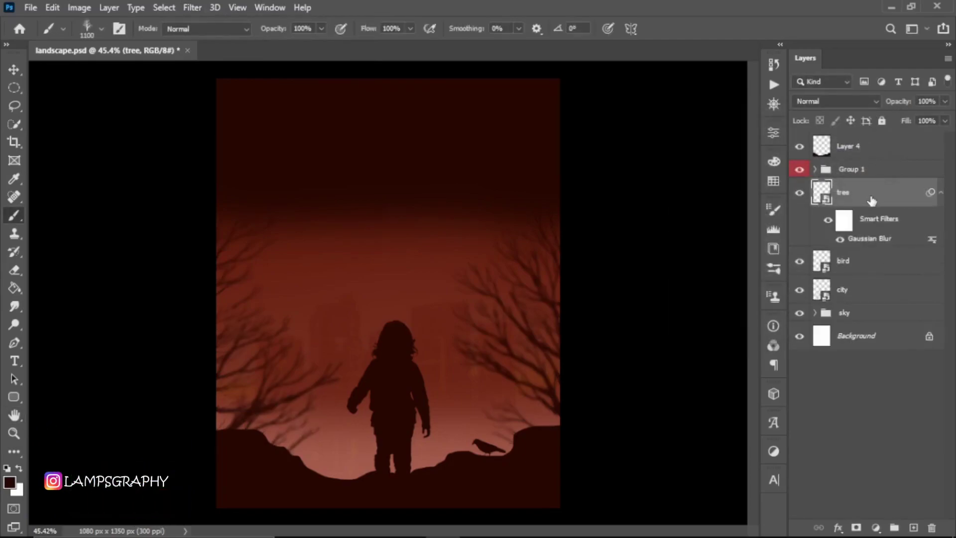
right_click(869, 202)
left_click(774, 154)
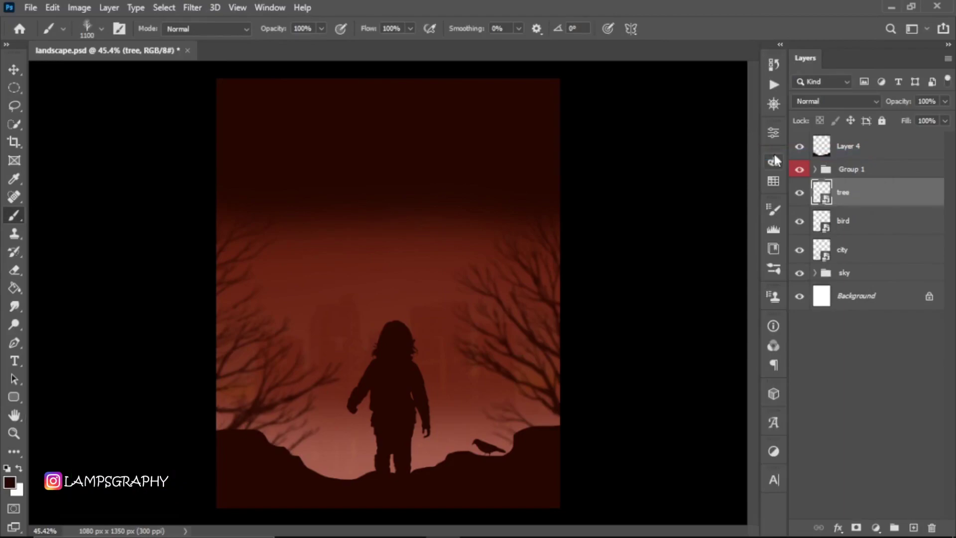
Group the bird and tree layers as 'tree and bird' and clear its colour label.
left_click(859, 225, "shift")
key("ctrl+g")
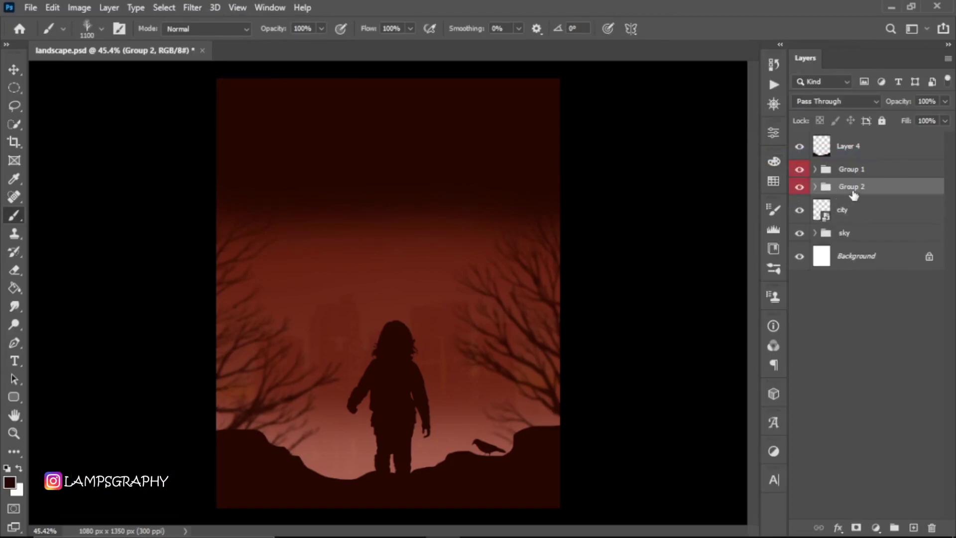
double_click(854, 187)
type("tree and bird")
key("Return")
key("s")
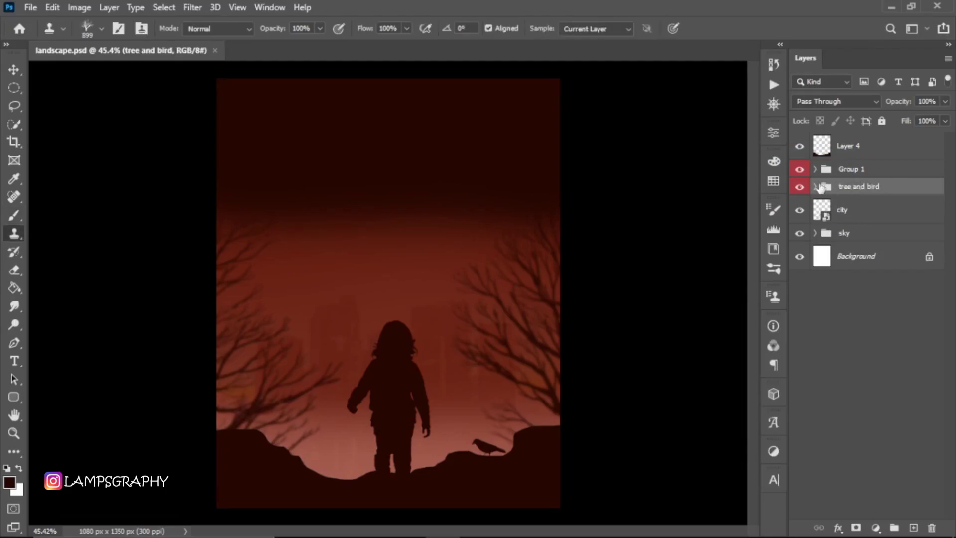
right_click(798, 188)
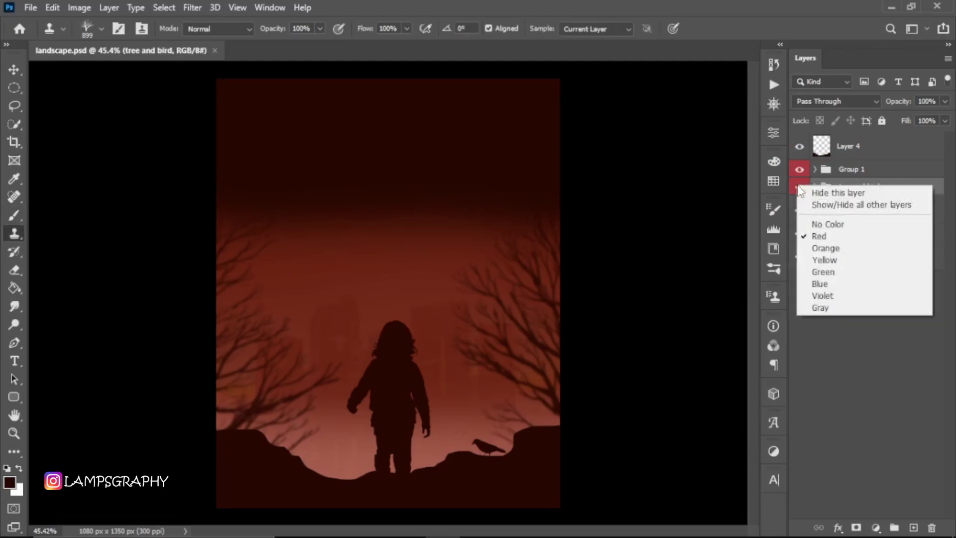
left_click(820, 220)
Place the pngwing.com leaves image into the document.
left_click(411, 531)
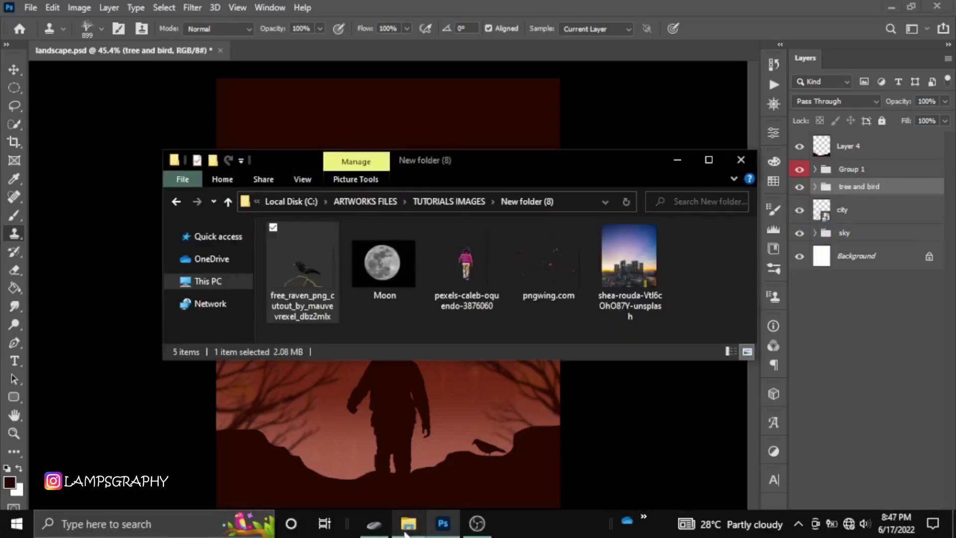
left_click(548, 301)
left_click_drag(440, 397, 438, 393)
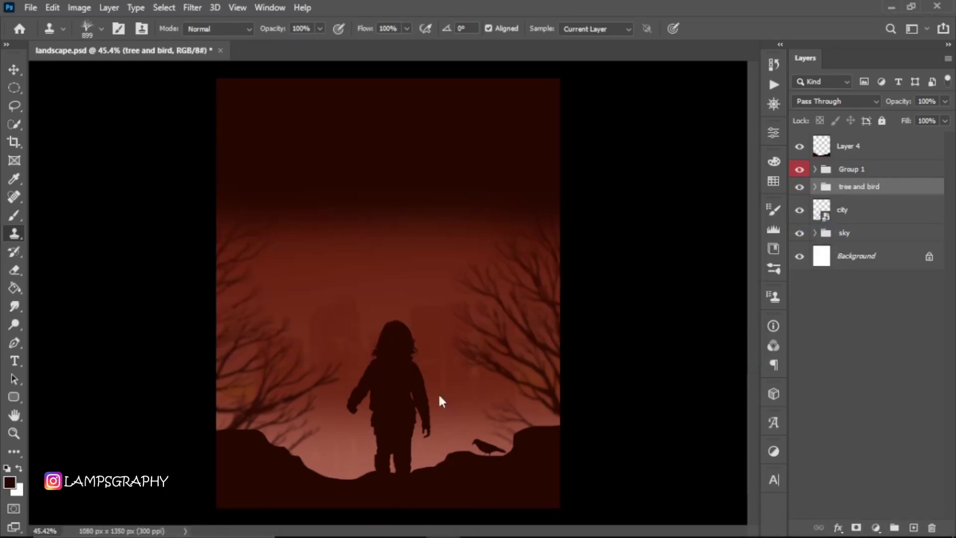
Enlarge and commit the leaves, move the pngwing.com layer under 'tree and bird', and set Overlay.
left_click_drag(371, 398, 383, 456)
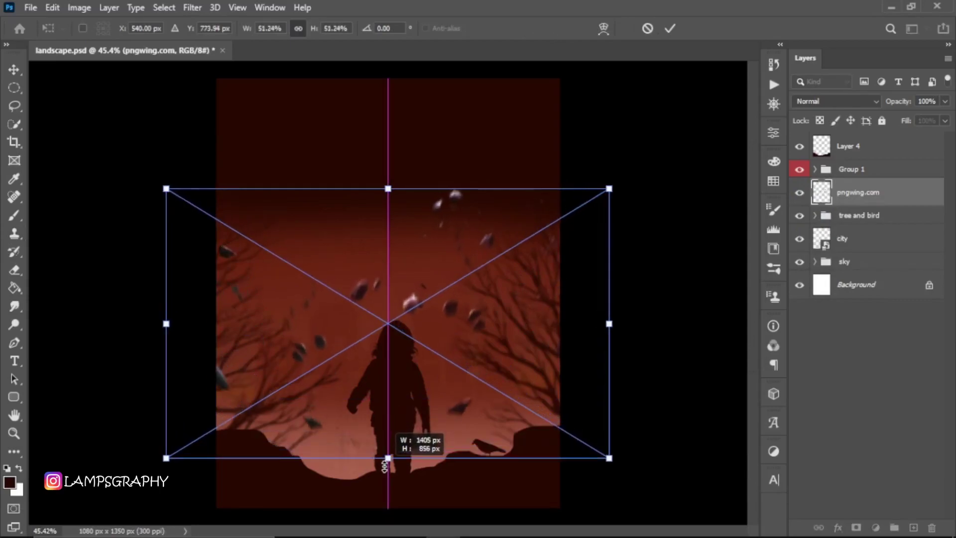
left_click_drag(410, 385, 423, 397)
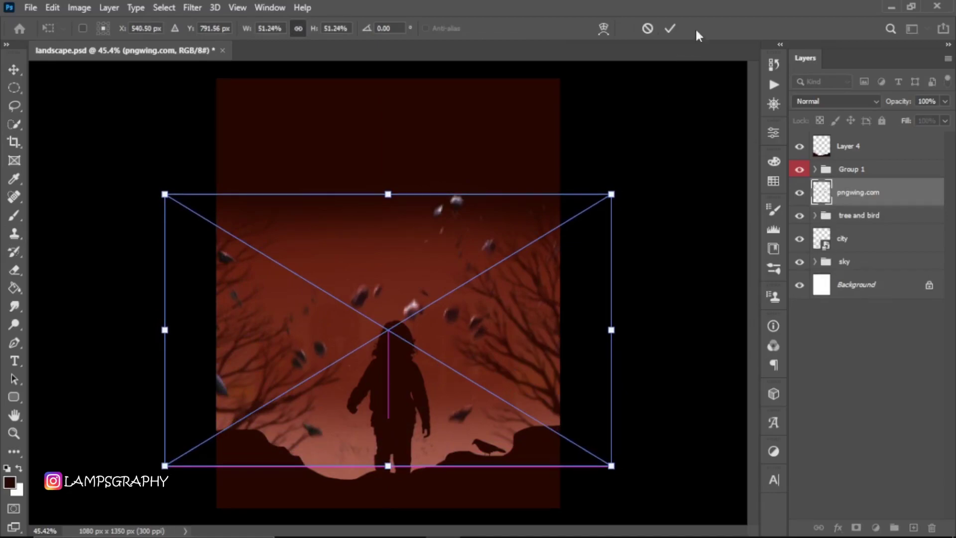
left_click(670, 28)
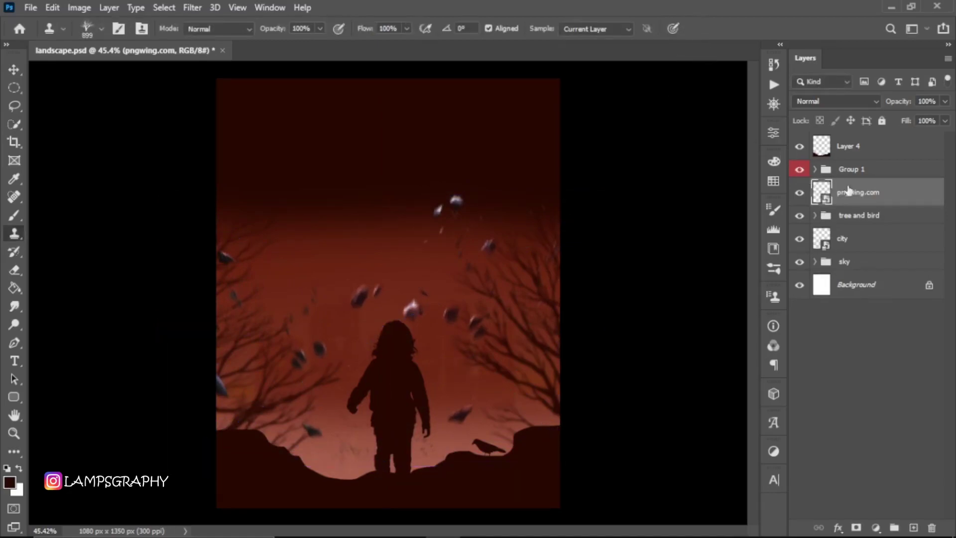
left_click_drag(876, 200, 875, 223)
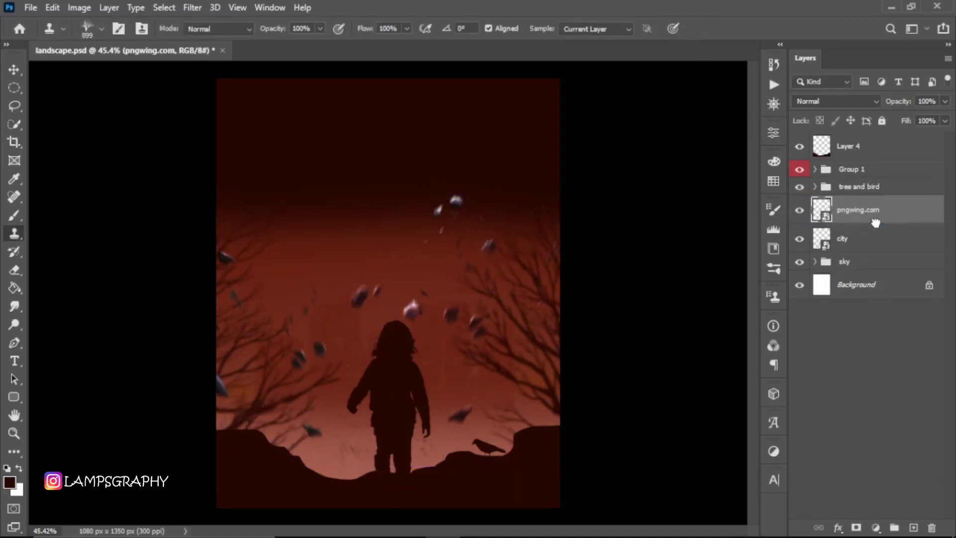
left_click(849, 102)
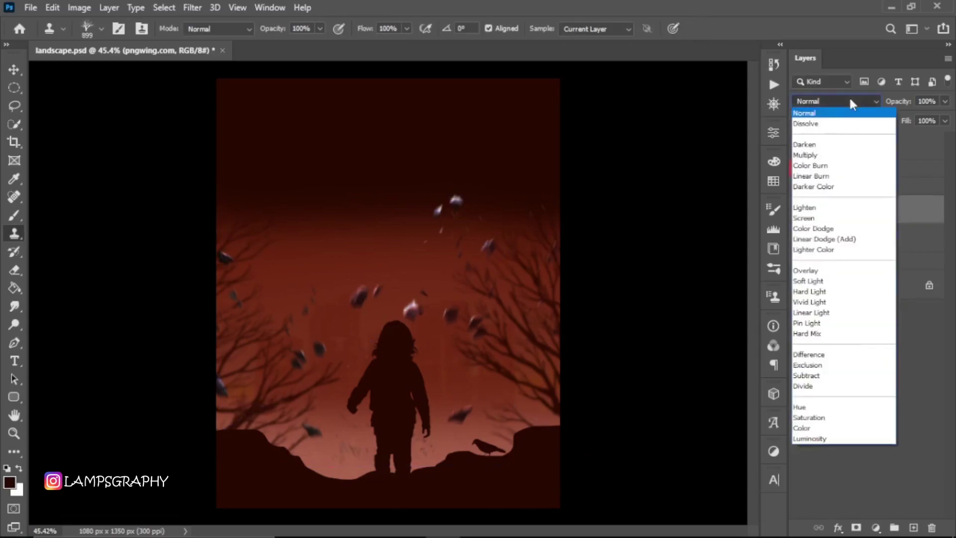
left_click(815, 271)
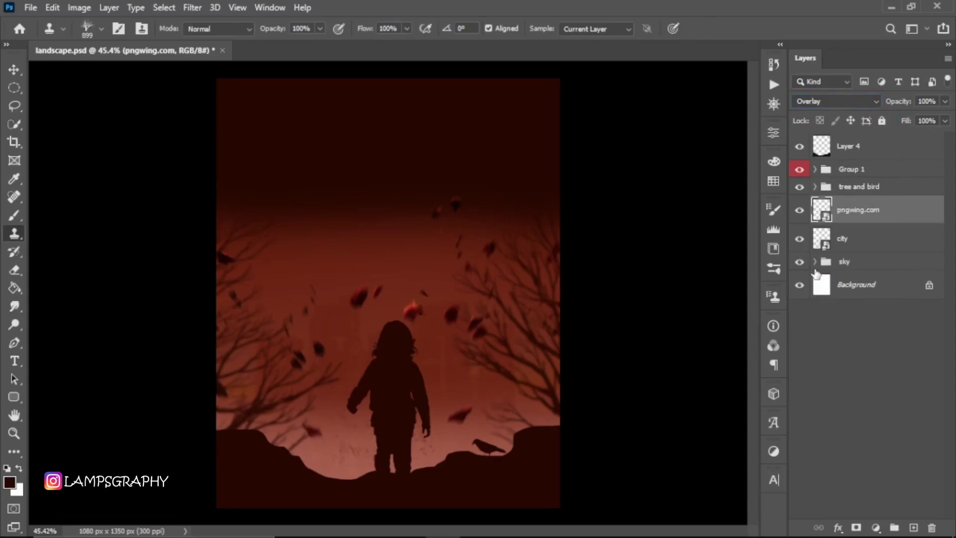
Apply a 46-pixel horizontal Motion Blur to the stone layer.
left_click(192, 8)
mouse_move(200, 186)
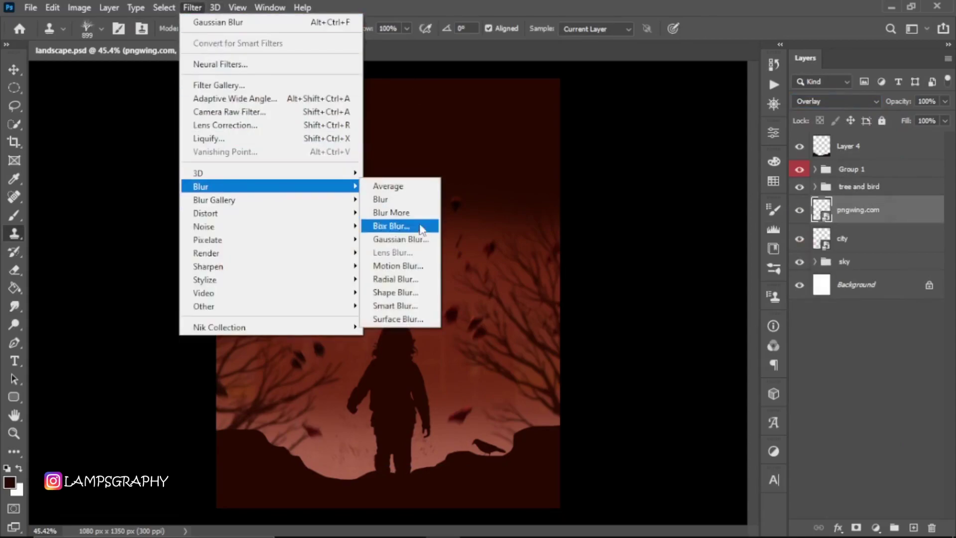
left_click(406, 266)
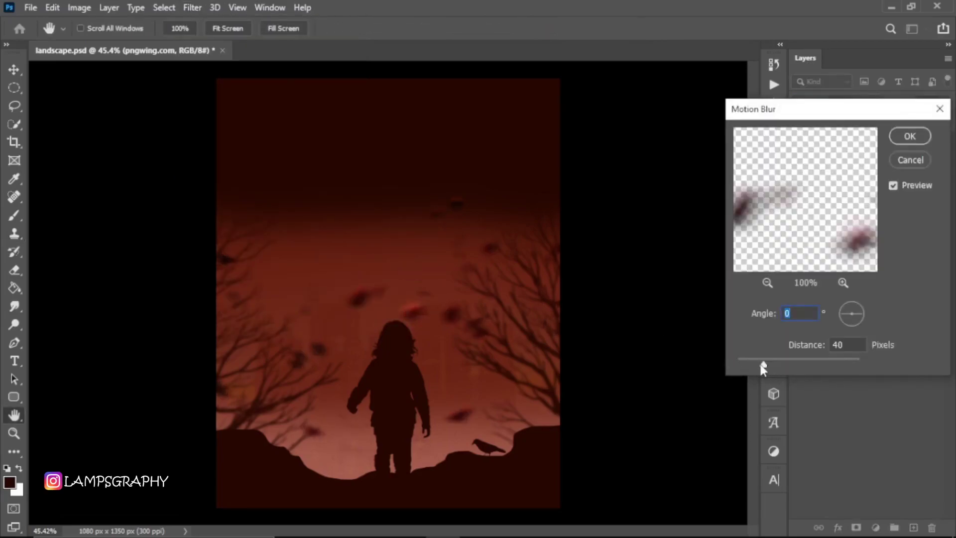
left_click_drag(762, 364, 767, 365)
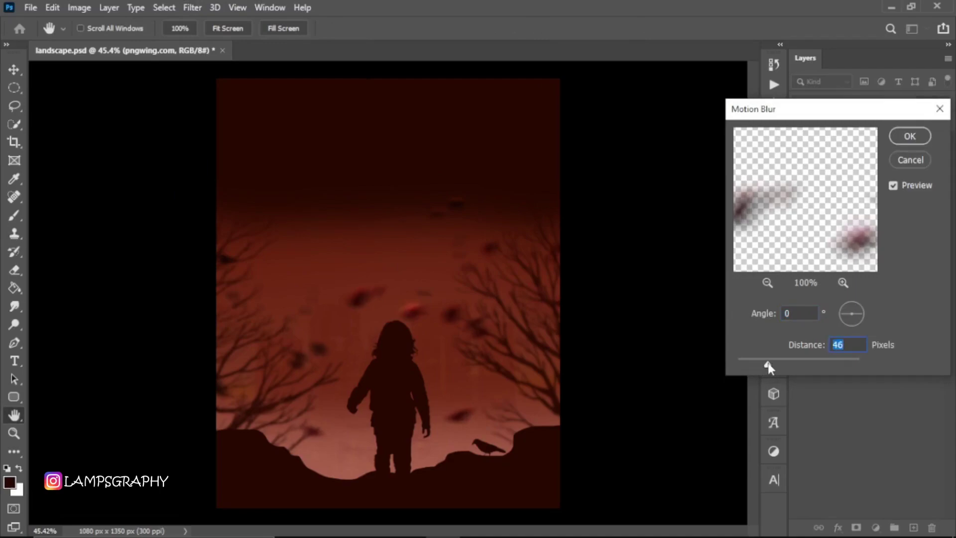
left_click(916, 137)
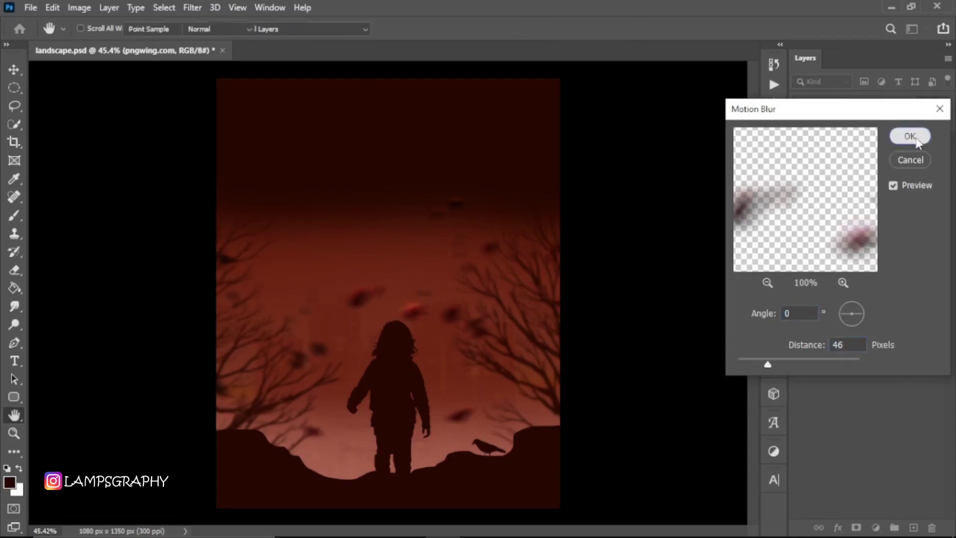
Convert the stone layer to a smart object and rename it flooting stone.
right_click(878, 211)
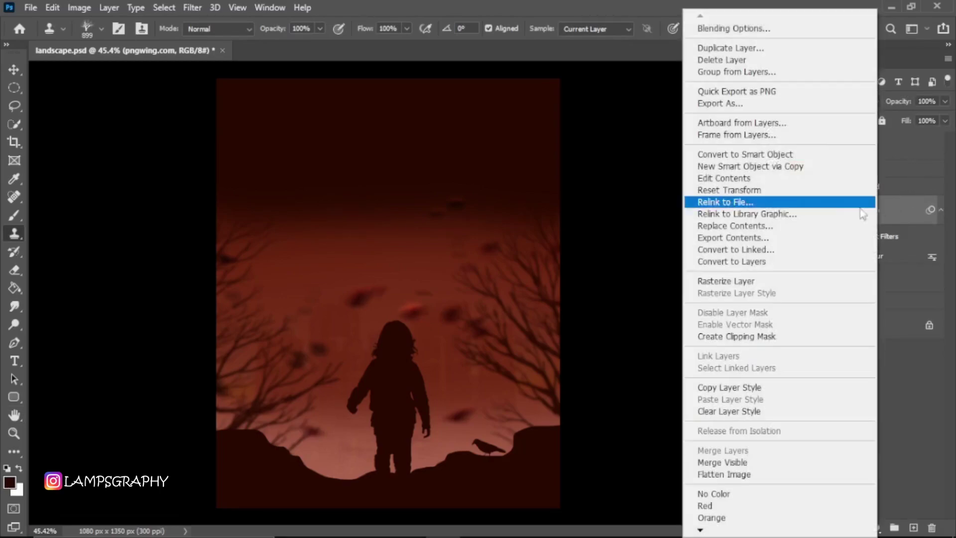
left_click(780, 156)
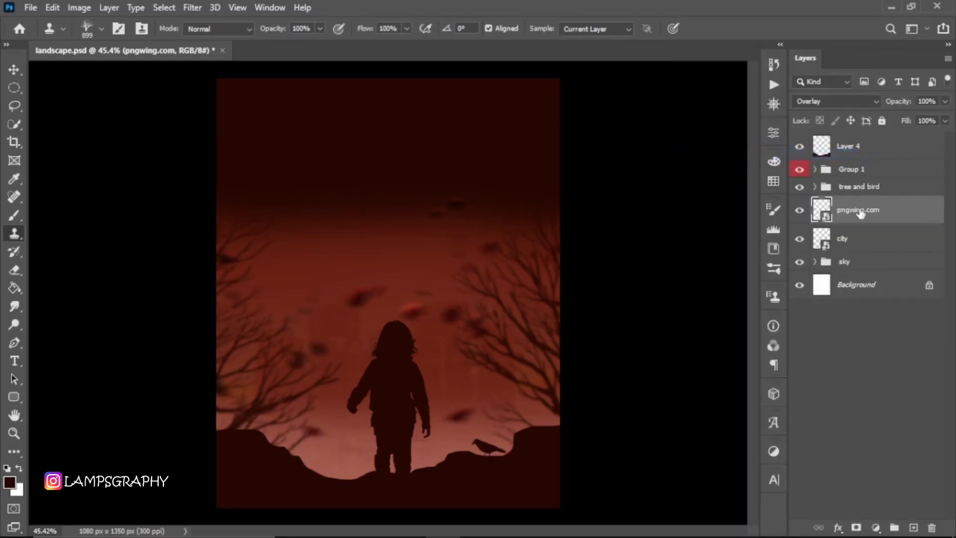
type("flooting stone")
key("Return")
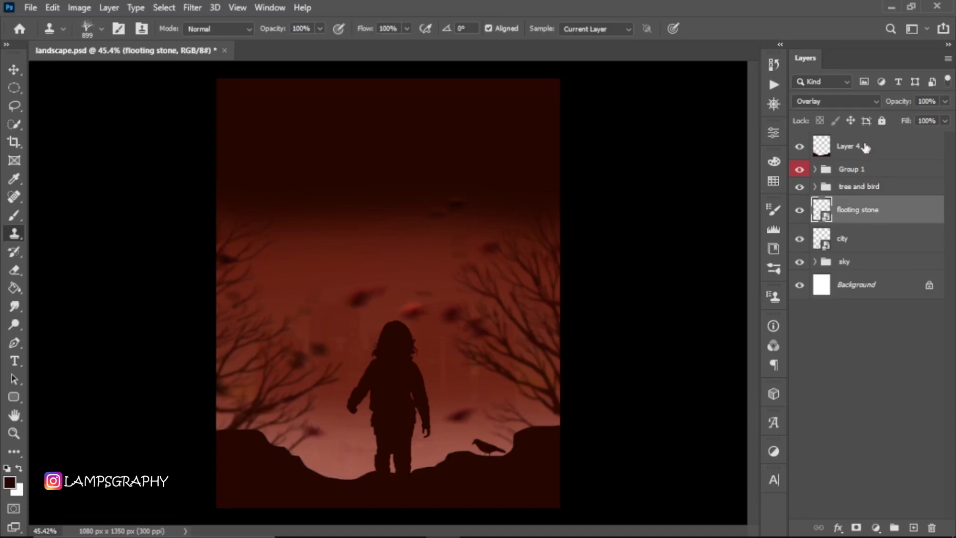
left_click(855, 150)
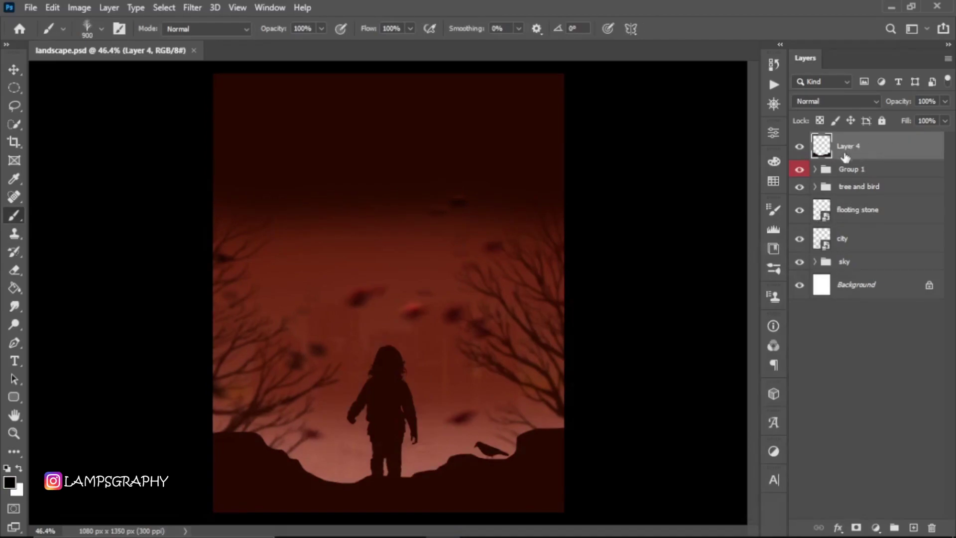
Place the Moon image near the top and set its blend mode to Color Dodge.
left_click(409, 533)
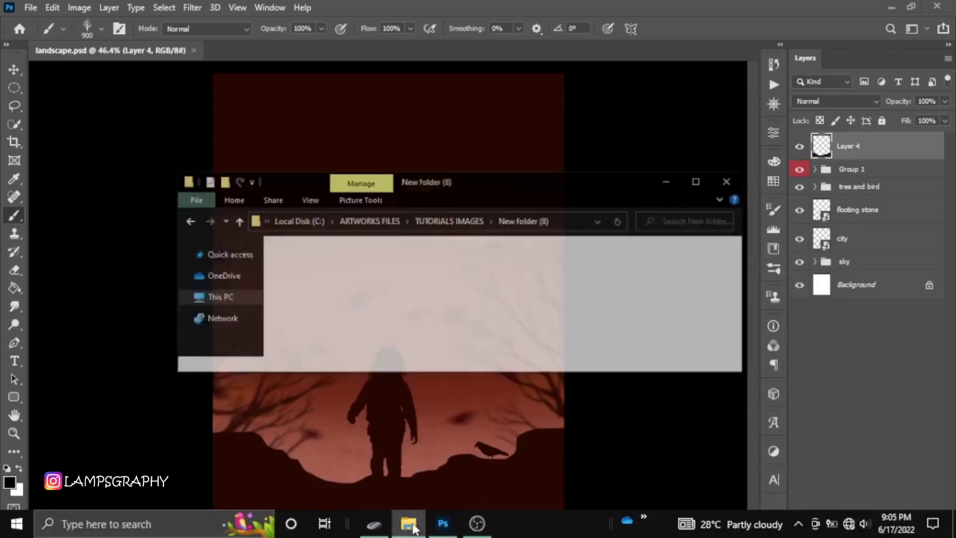
left_click_drag(383, 264, 397, 382)
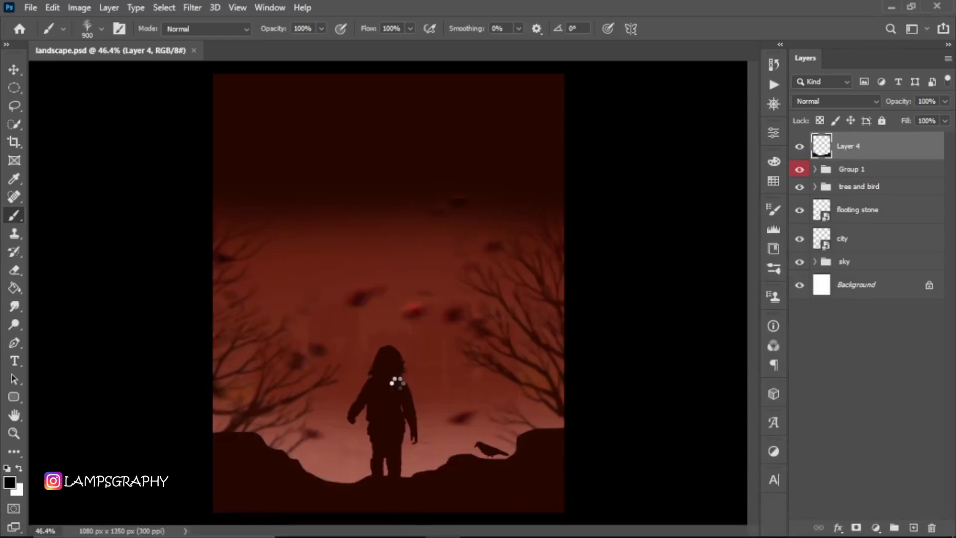
left_click_drag(420, 342, 420, 248)
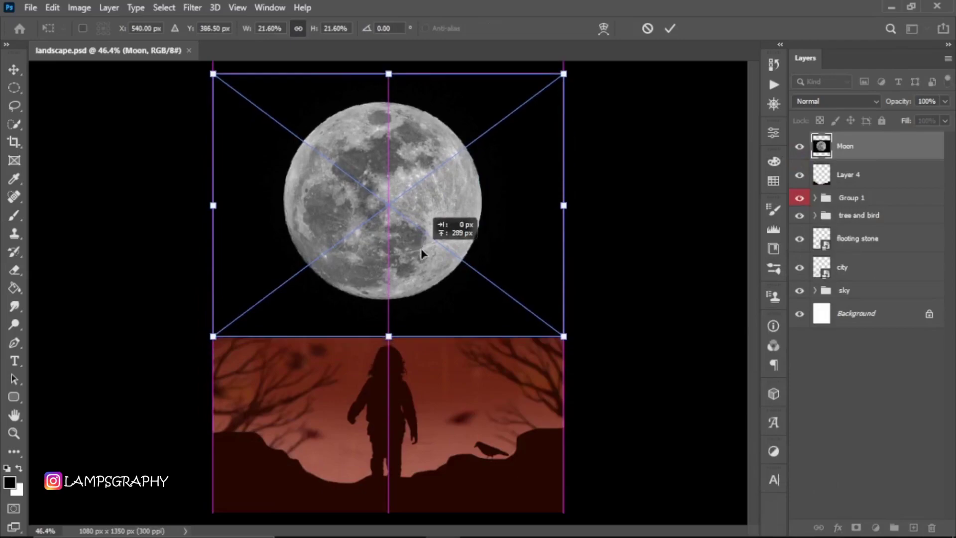
left_click(669, 29)
left_click(837, 100)
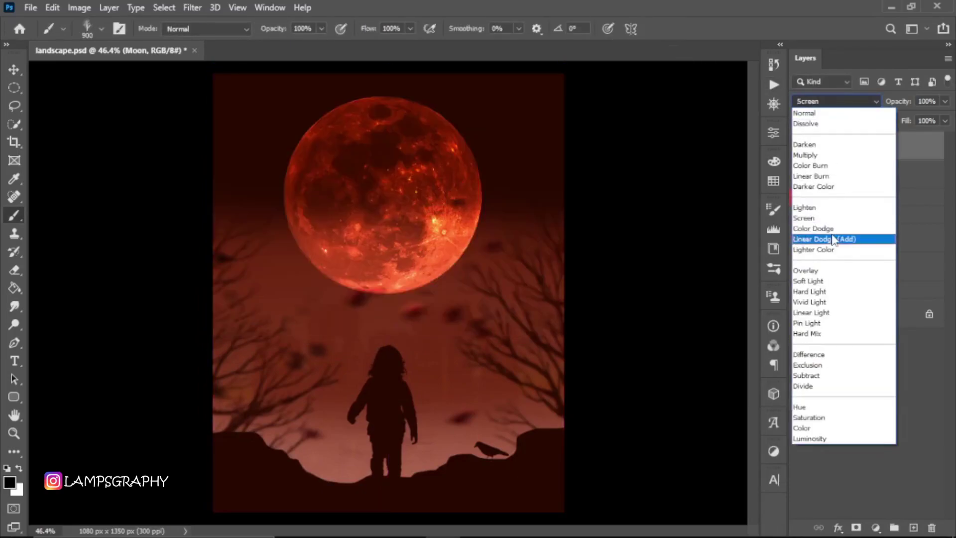
left_click(828, 230)
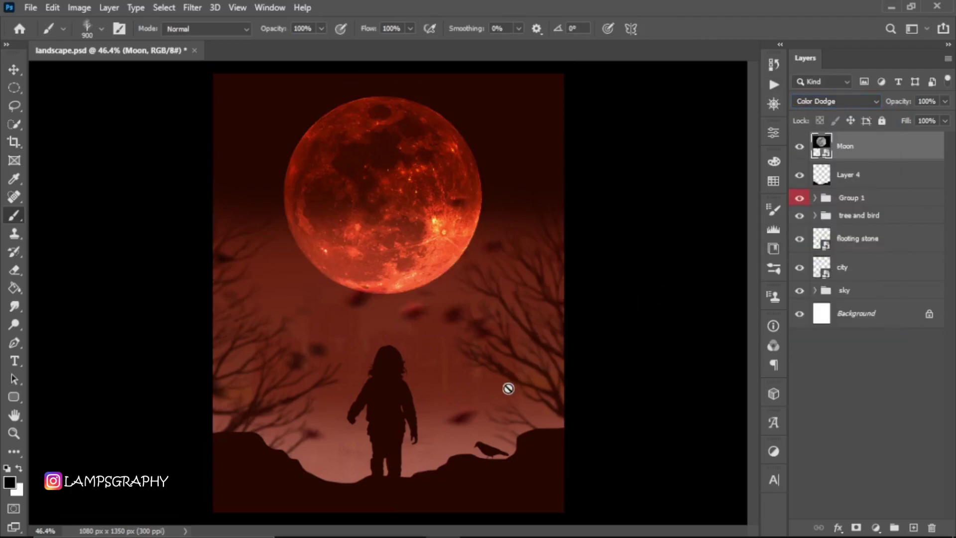
key("v")
left_click(388, 406)
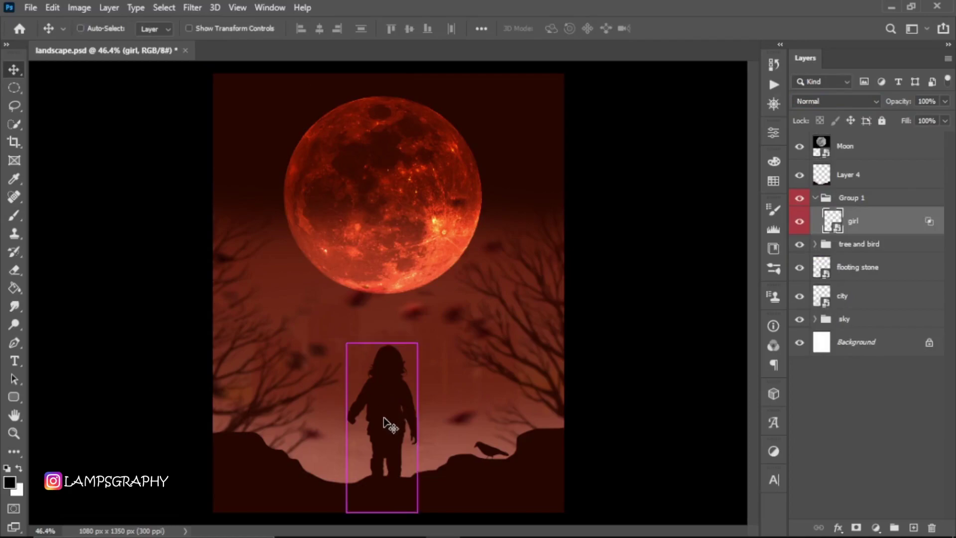
Scale the girl to about 66.89%, centre her on the rocks, and collapse Group 1.
key("ctrl+t")
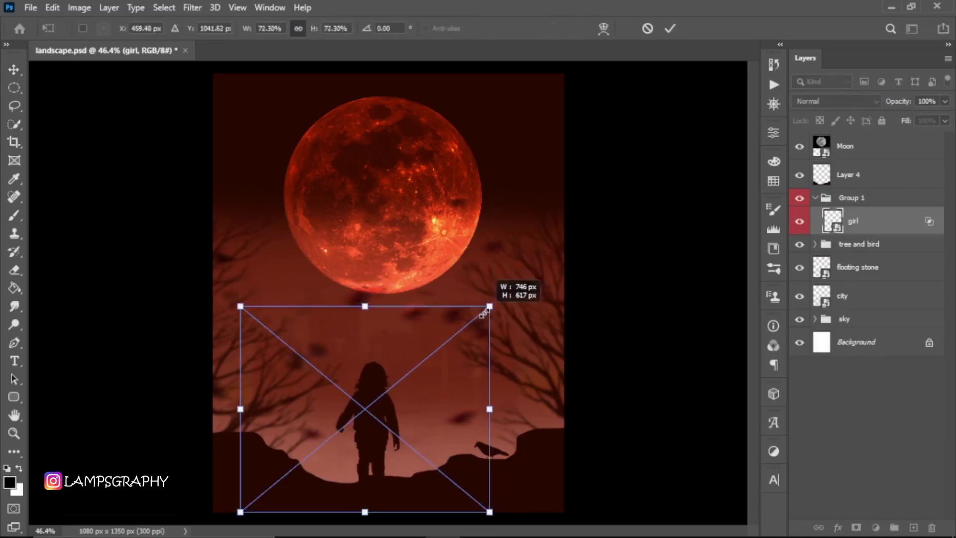
left_click_drag(502, 297, 444, 338)
left_click_drag(423, 413, 459, 397)
left_click_drag(477, 329, 500, 317)
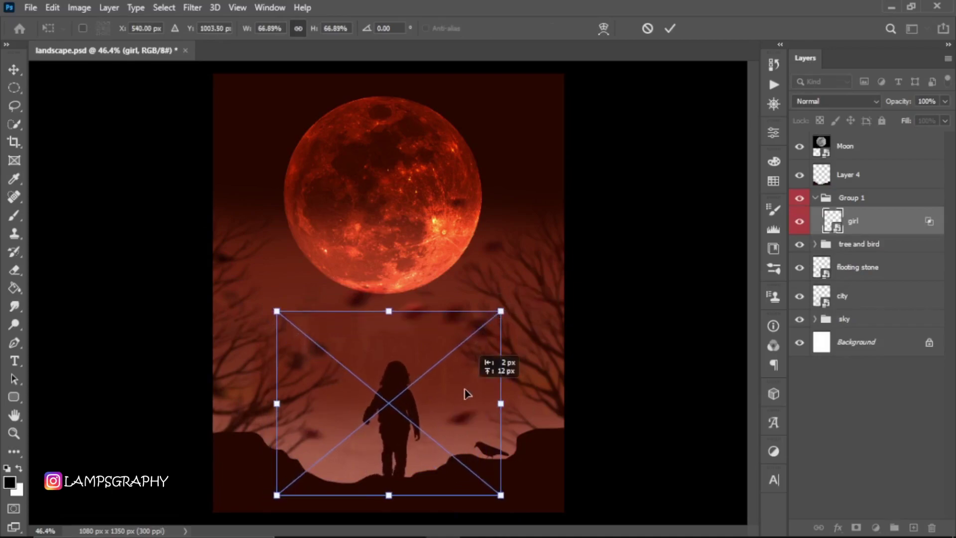
left_click_drag(468, 390, 473, 393)
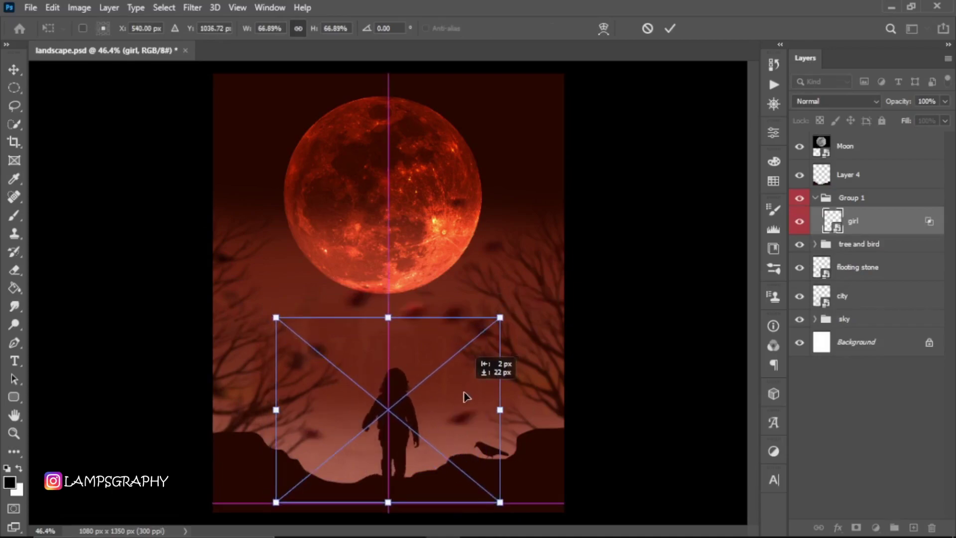
key("Left")
key("Left")
key("Left")
left_click(668, 31)
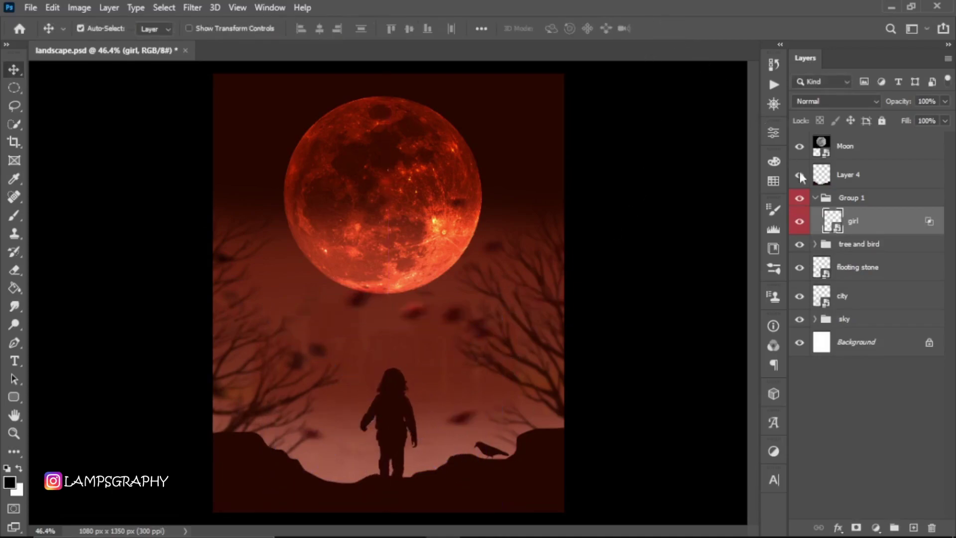
left_click(816, 198)
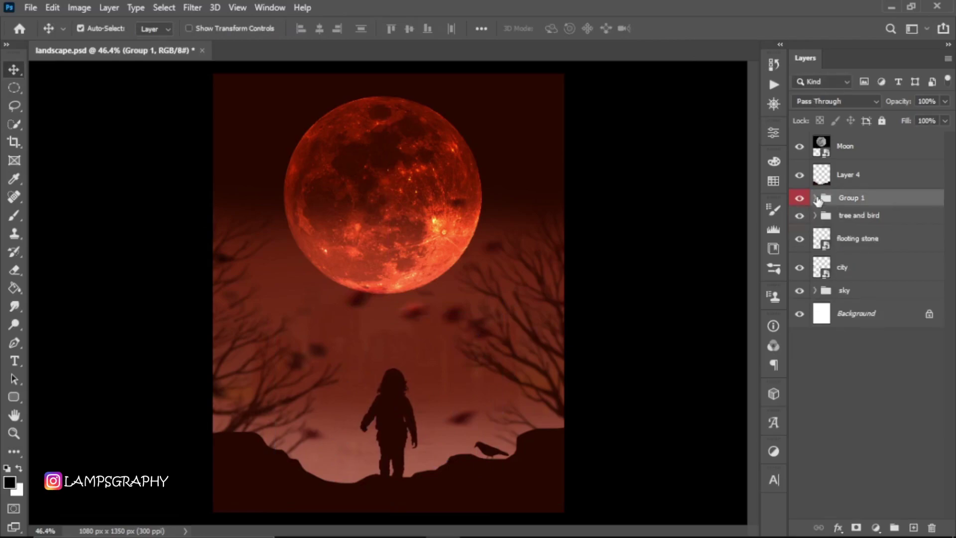
left_click(854, 147)
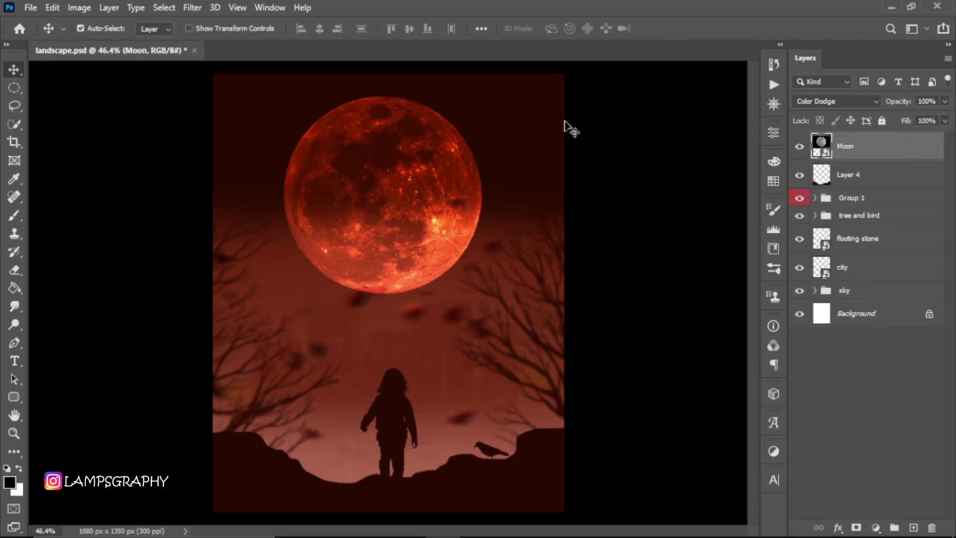
Apply a soft Gaussian Blur to the moon layer.
left_click(192, 8)
mouse_move(200, 187)
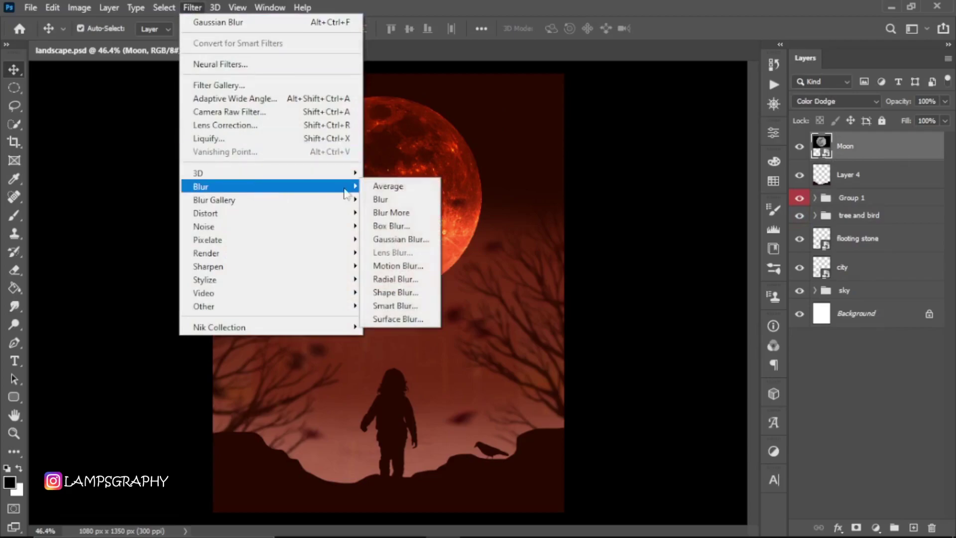
left_click(406, 239)
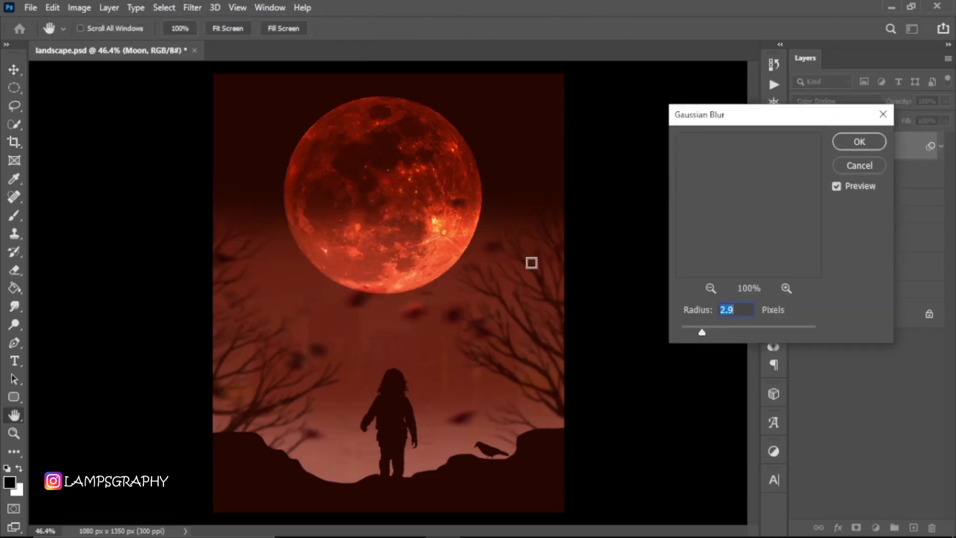
left_click(875, 148)
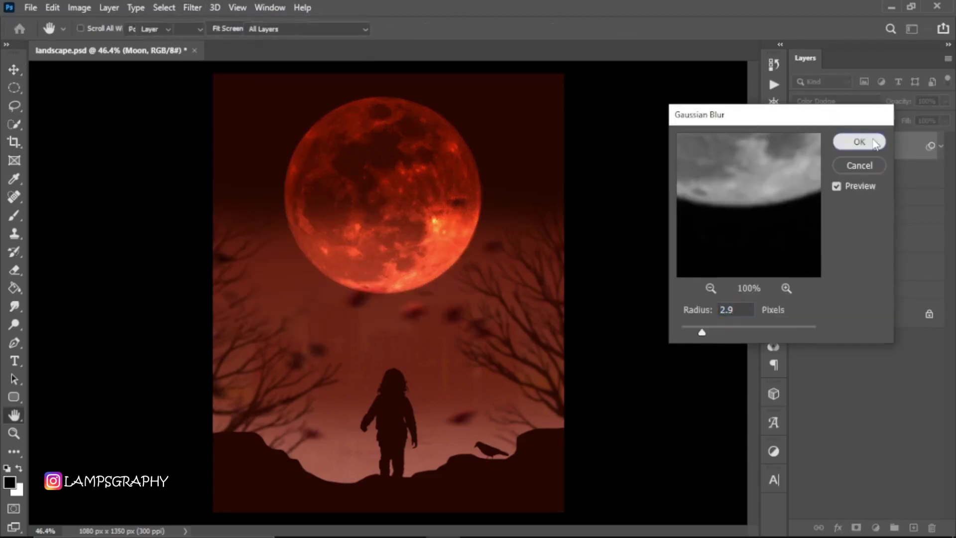
Add a new layer and pick a pale peach colour lightened from the moon's orange.
left_click(913, 527)
key("b")
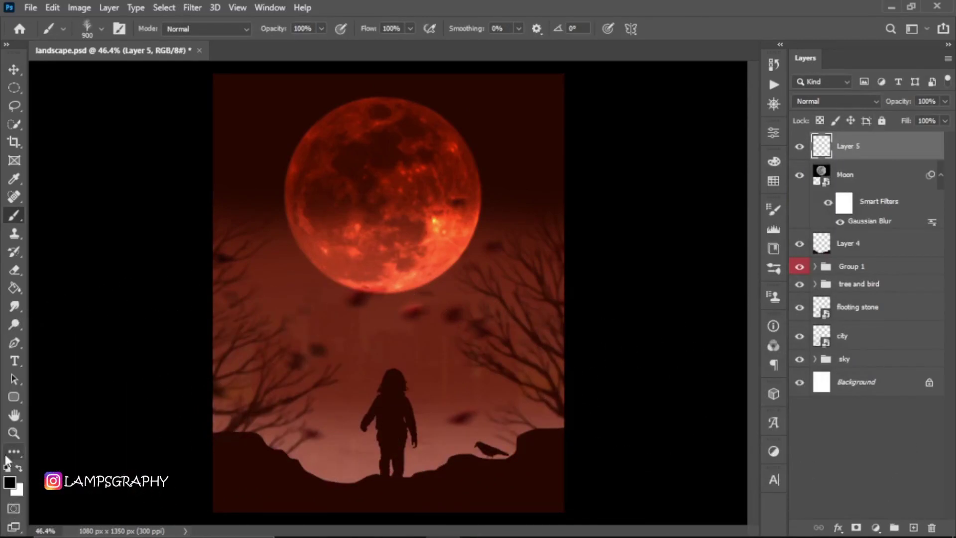
left_click(10, 482)
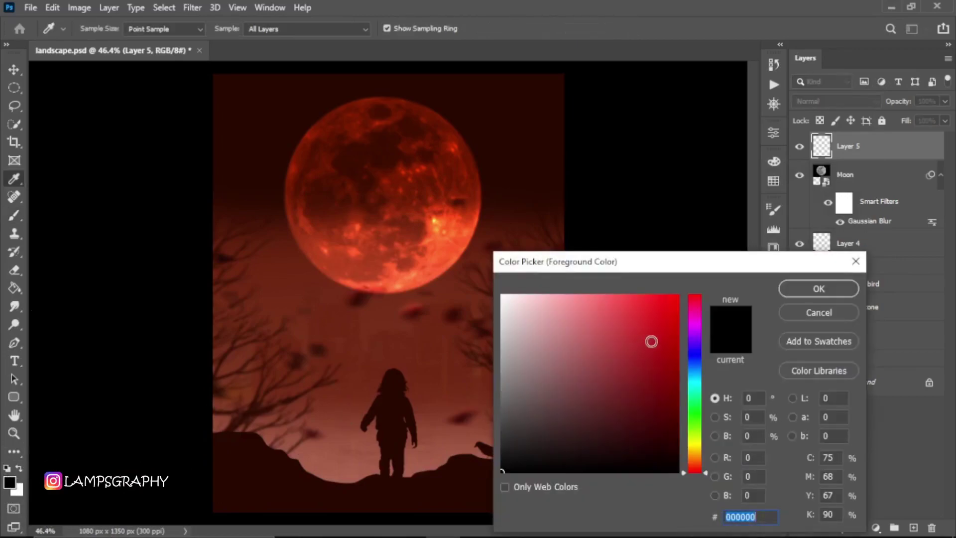
left_click(438, 231)
mouse_move(646, 294)
left_mouse_down()
mouse_move(590, 261)
mouse_move(570, 278)
left_mouse_up()
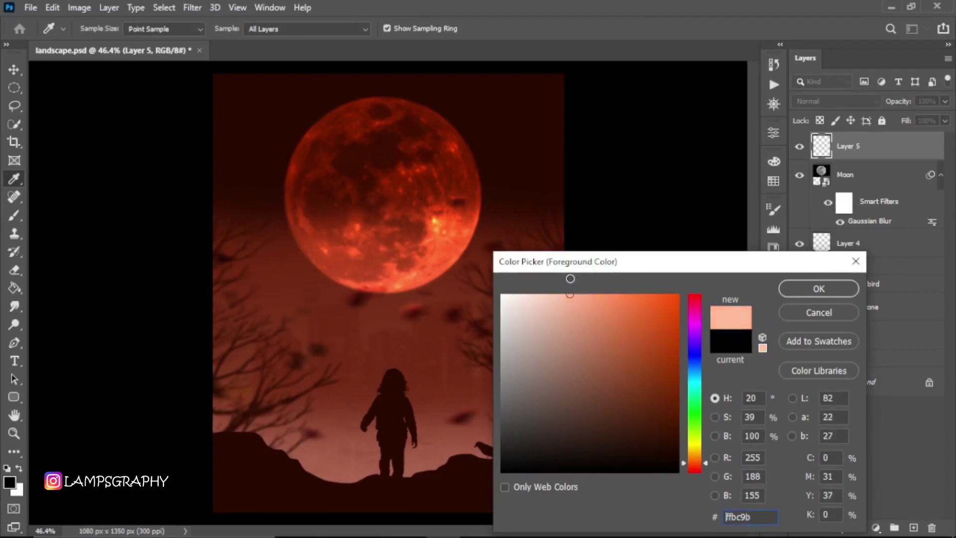
left_click(804, 289)
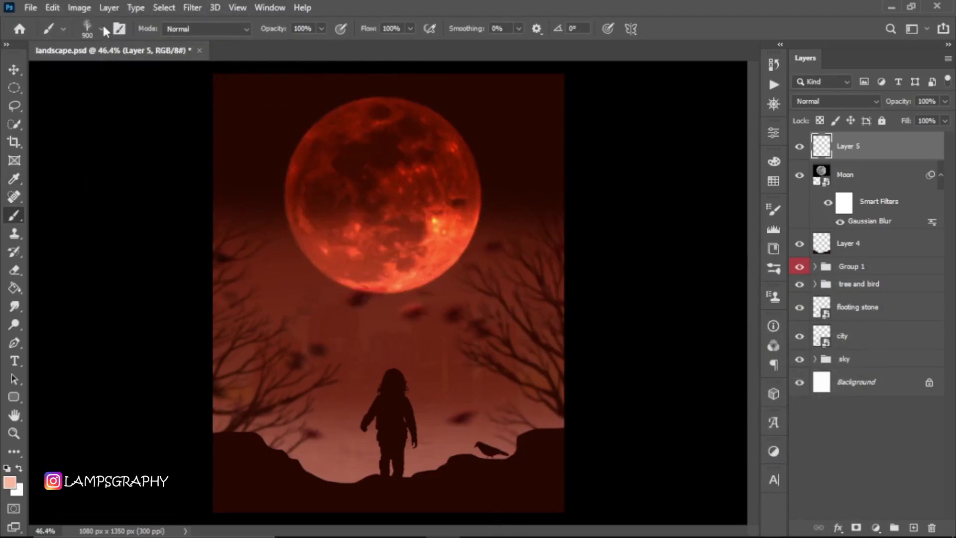
Choose a soft round brush and set Layer 5's blend mode to Overlay.
left_click(102, 28)
left_click(53, 158)
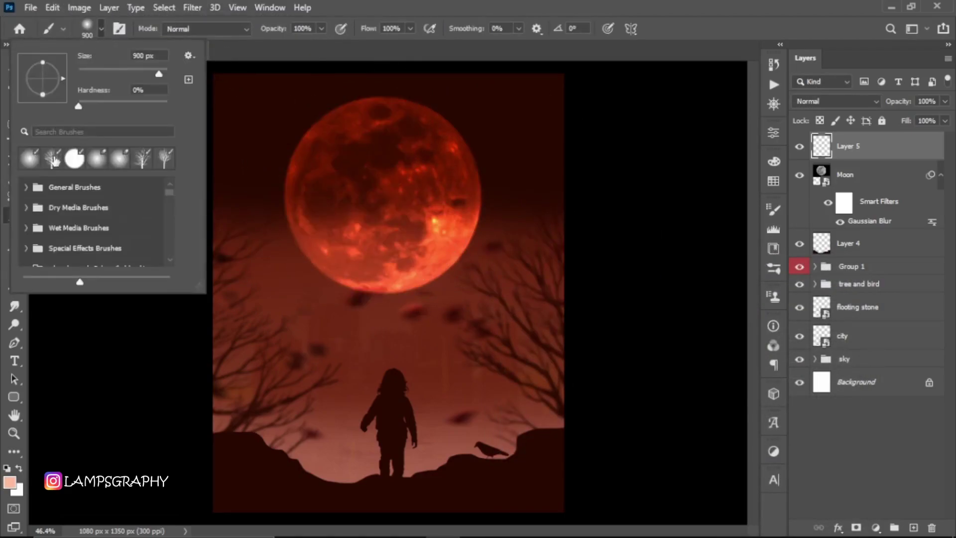
left_click(413, 6)
left_click(834, 102)
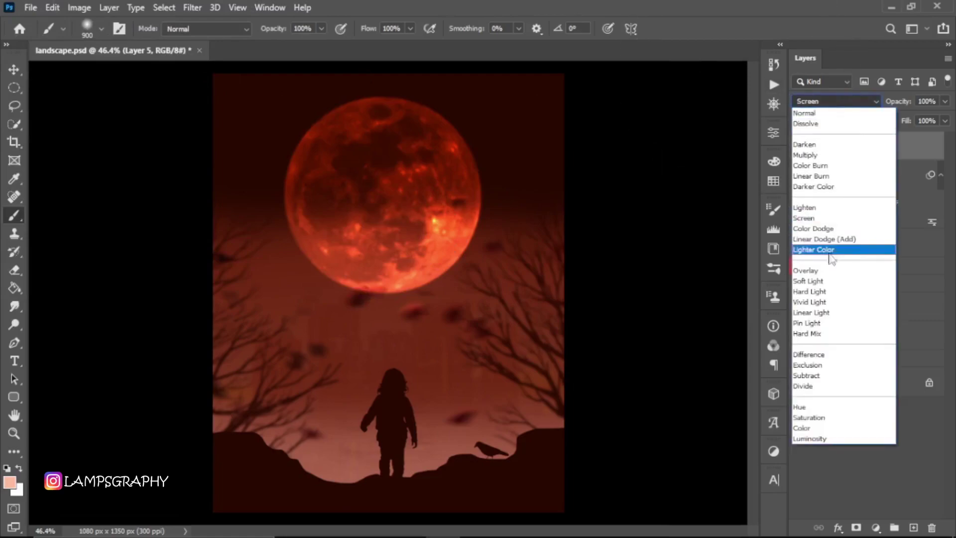
left_click(823, 270)
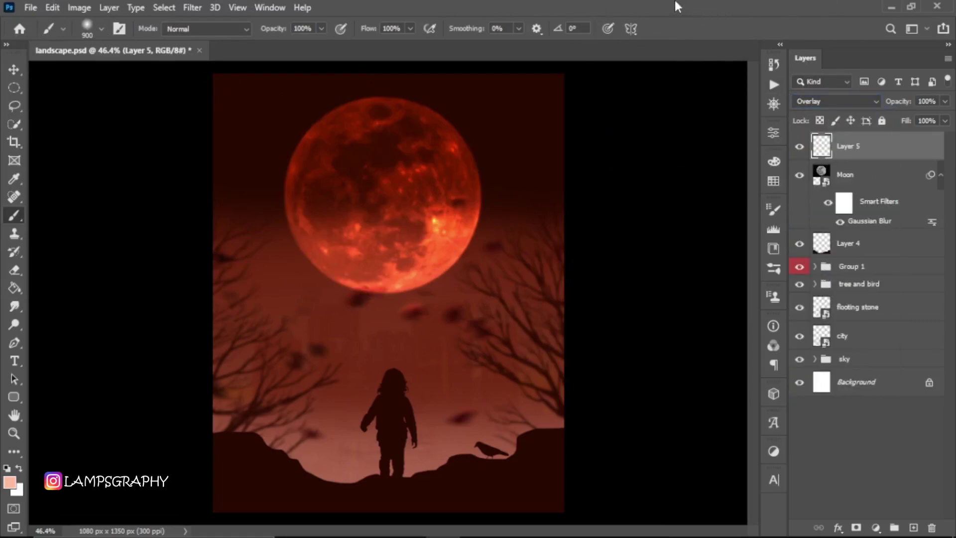
Paint peach glow over the moon's lower right with a smaller brush, 62% opacity, 70% flow.
left_click(388, 201)
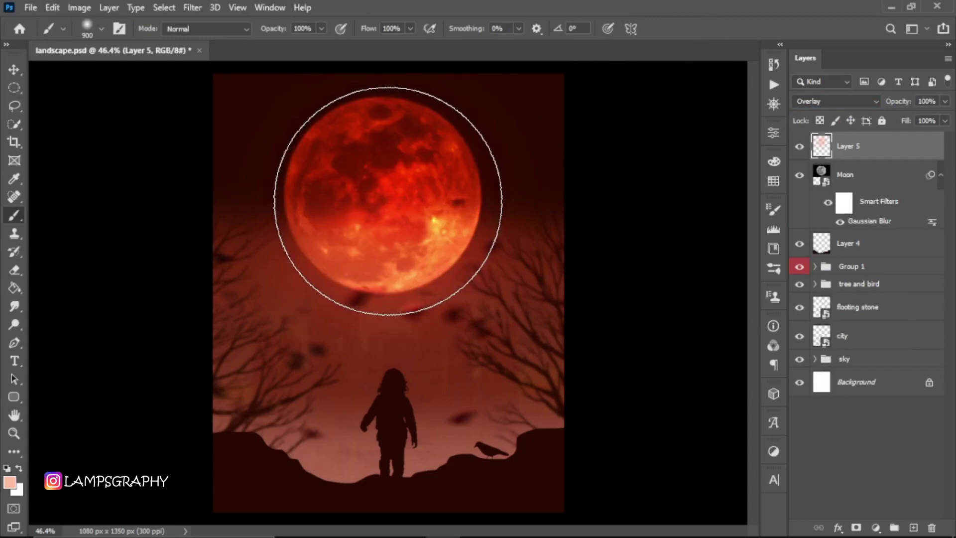
mouse_move(388, 200)
left_mouse_down()
mouse_move(407, 191)
mouse_move(387, 211)
mouse_move(398, 172)
left_mouse_up()
key("bracketleft")
key("bracketleft")
key("bracketleft")
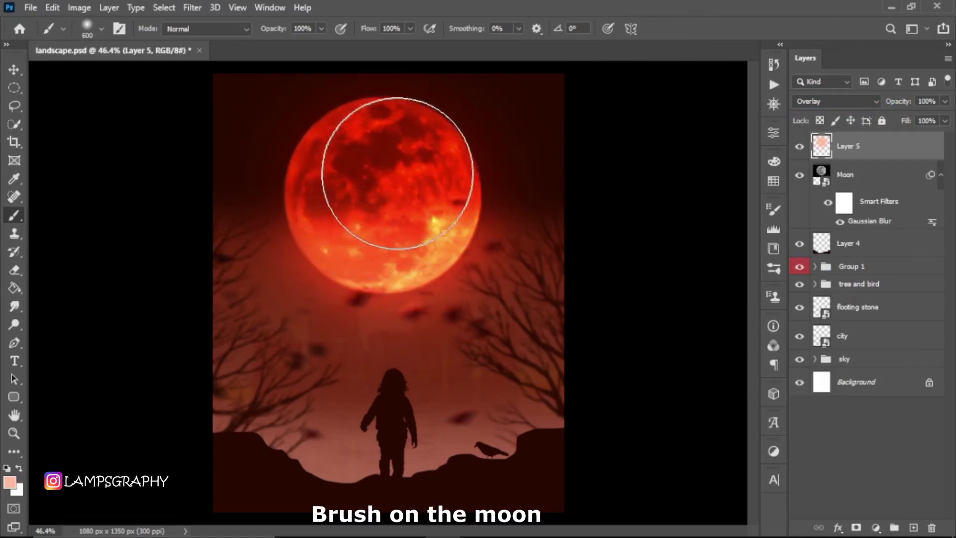
key("bracketleft")
key("bracketleft")
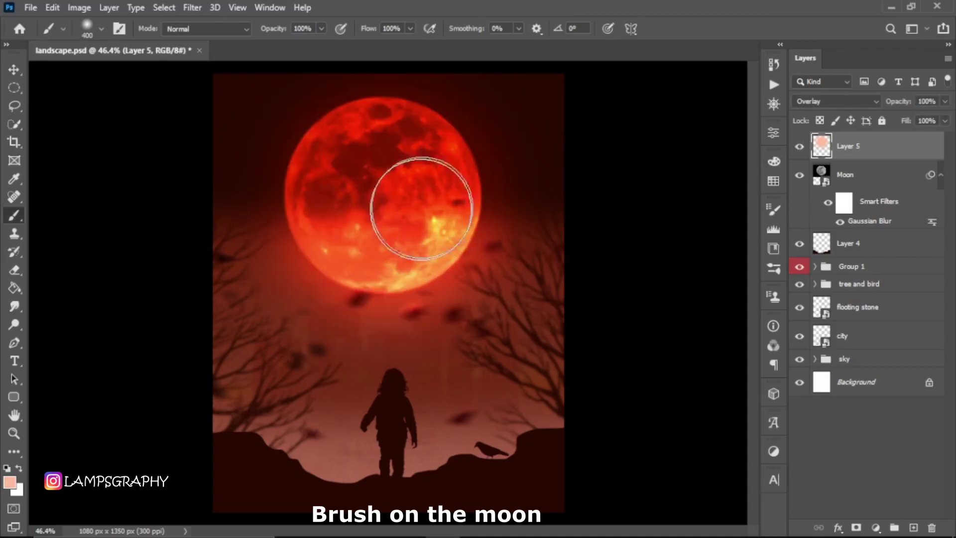
left_click_drag(421, 208, 358, 234)
key("bracketleft")
left_click_drag(410, 29, 400, 44)
left_click_drag(321, 29, 296, 45)
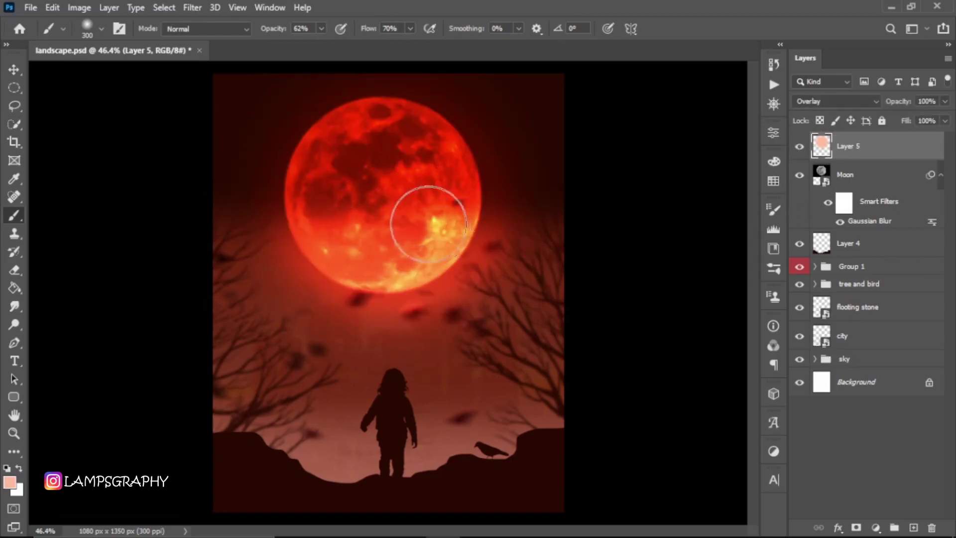
Group Layer 5 and the Moon layer into a group named 'moon'.
left_click(885, 186)
key("ctrl+g")
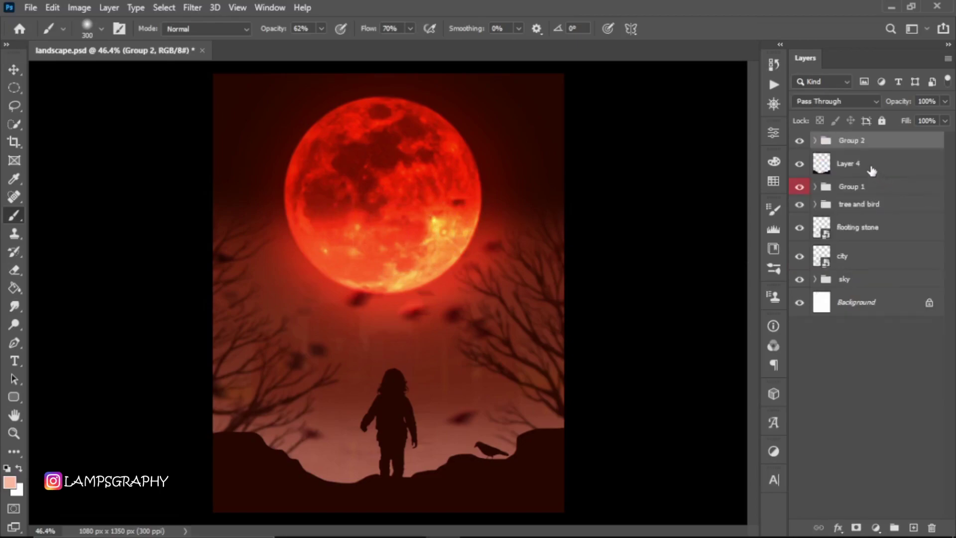
double_click(849, 140)
type("moon")
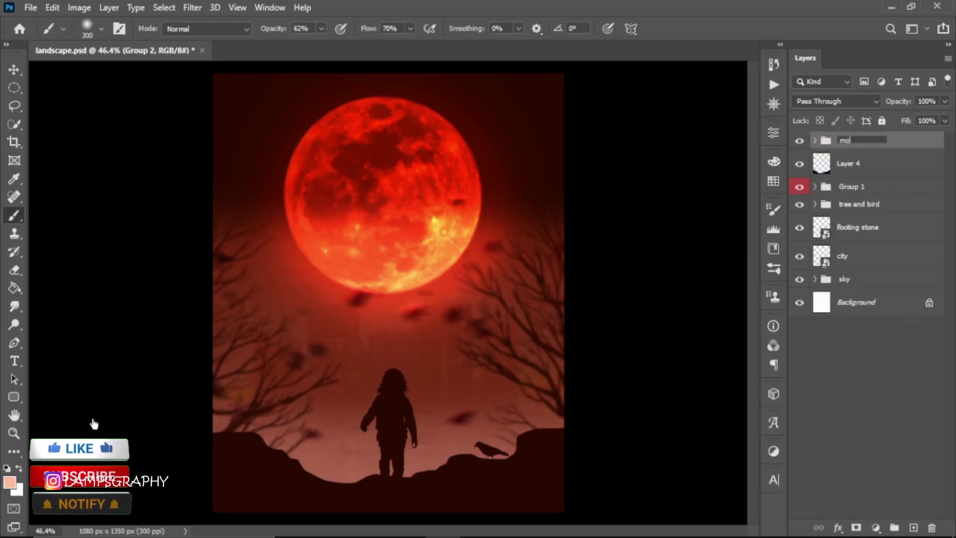
key("Return")
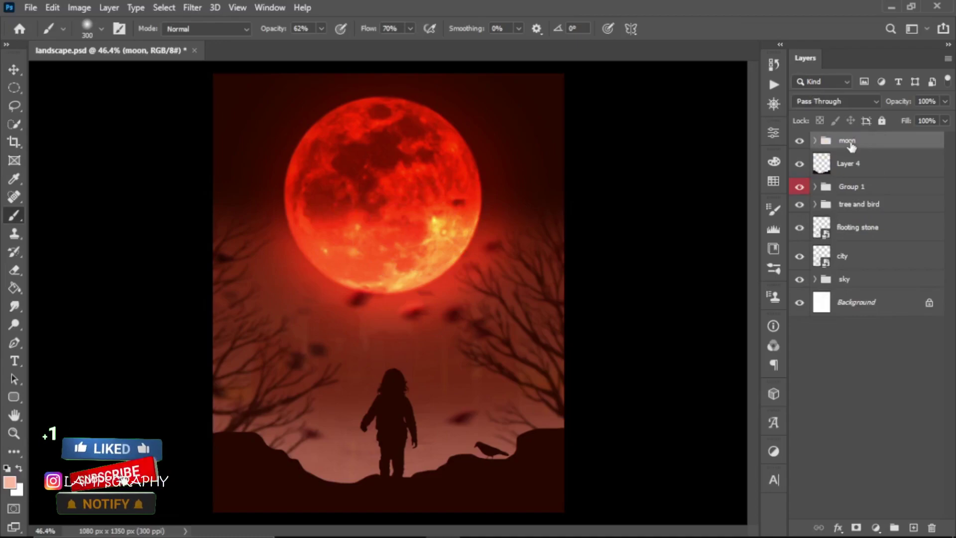
Add a Hue/Saturation adjustment with Saturation +100 and toggle it to compare.
left_click(875, 527)
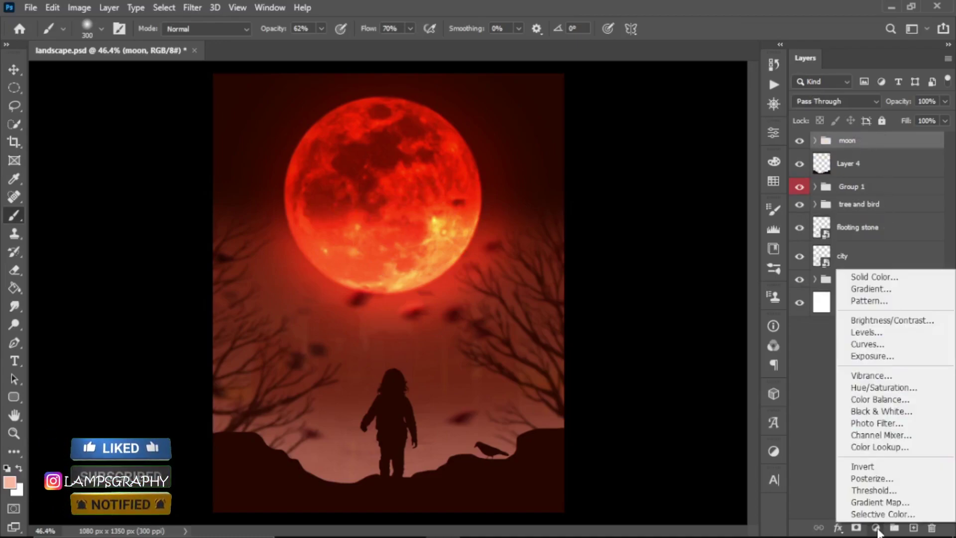
left_click(876, 387)
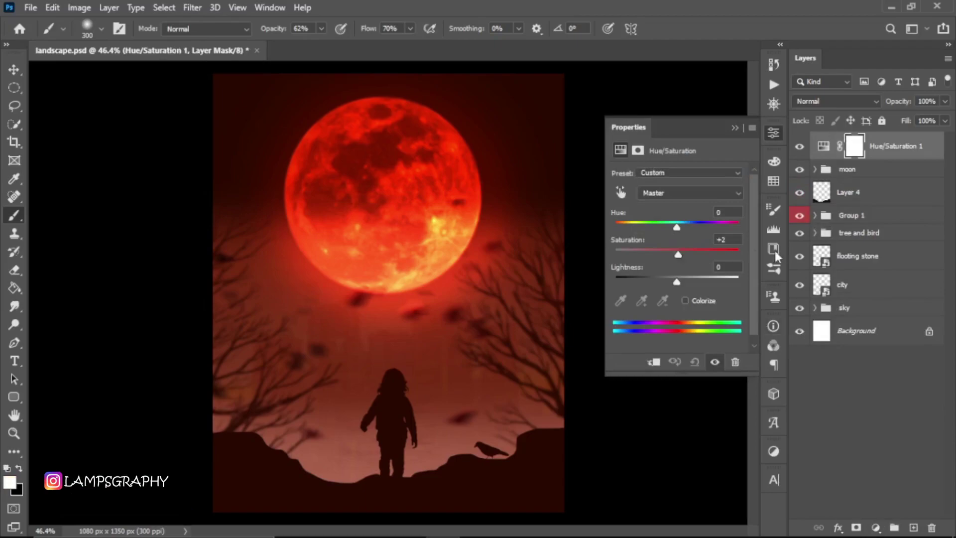
left_click_drag(678, 254, 747, 256)
mouse_move(677, 227)
left_mouse_down()
mouse_move(668, 228)
mouse_move(677, 232)
left_mouse_up()
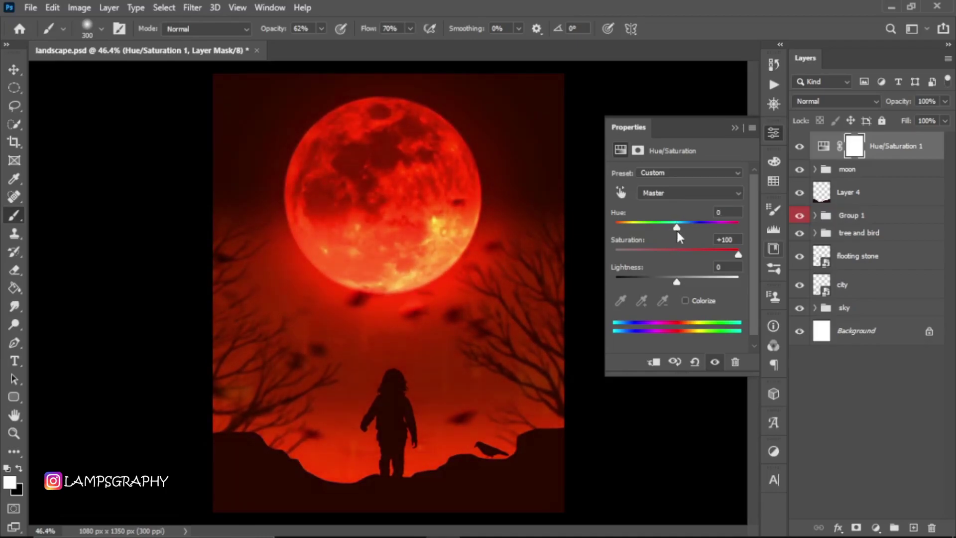
left_click(735, 128)
left_click(799, 146)
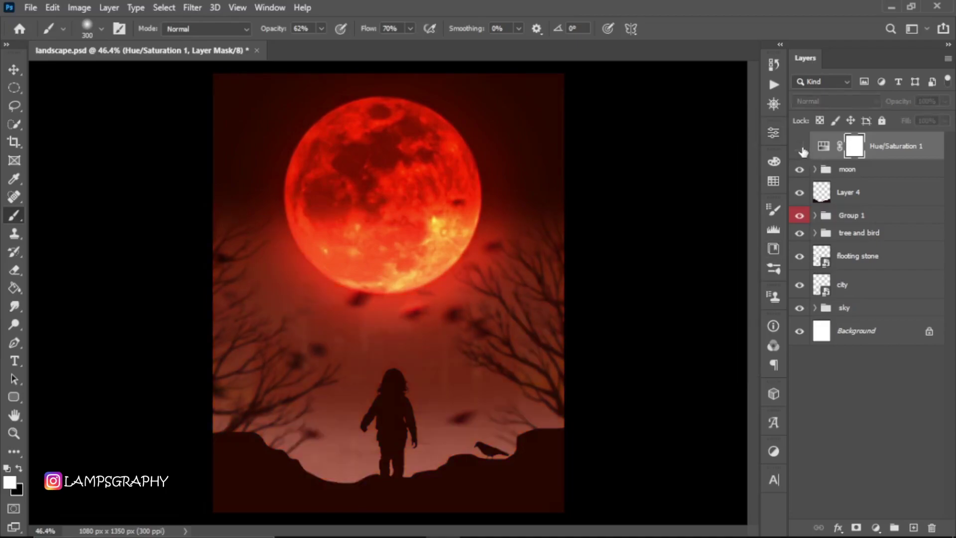
left_click(800, 147)
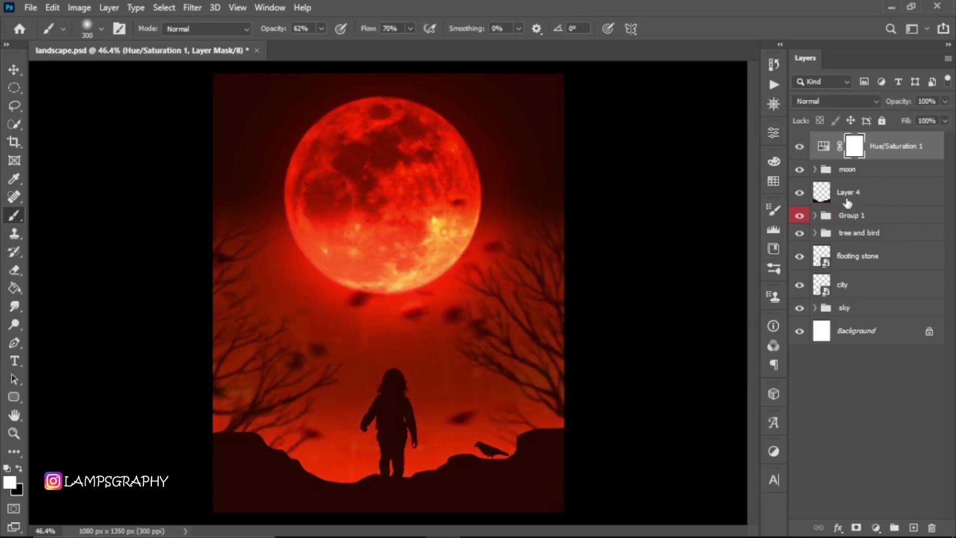
Enable Bevel & Emboss on the girl layer in Group 1: Depth 115%, Size 3 px, Soften 3 px.
left_click(816, 216)
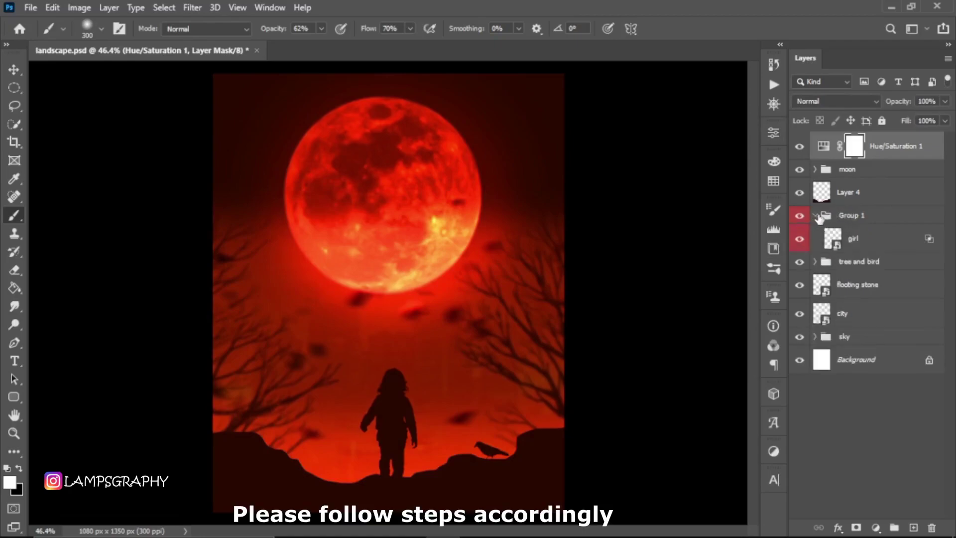
left_click(853, 241)
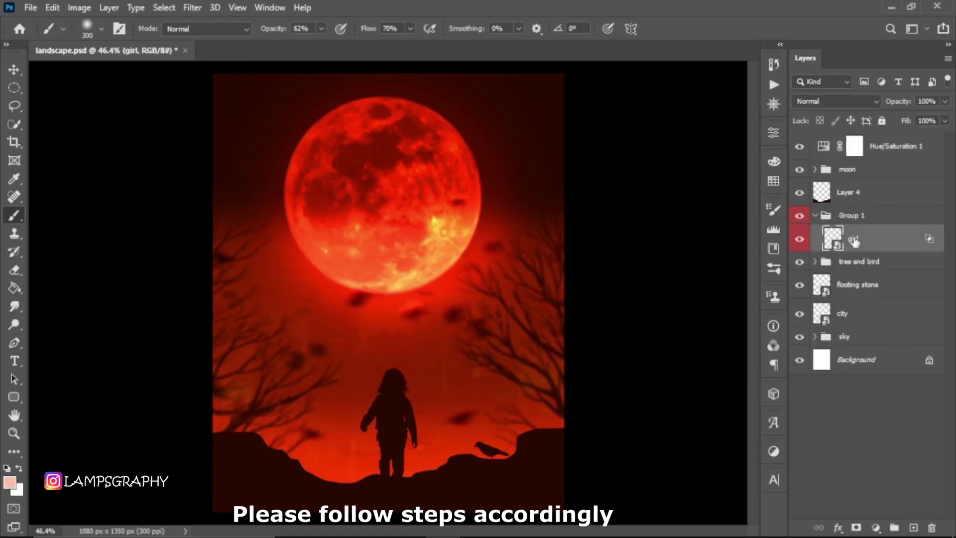
right_click(928, 241)
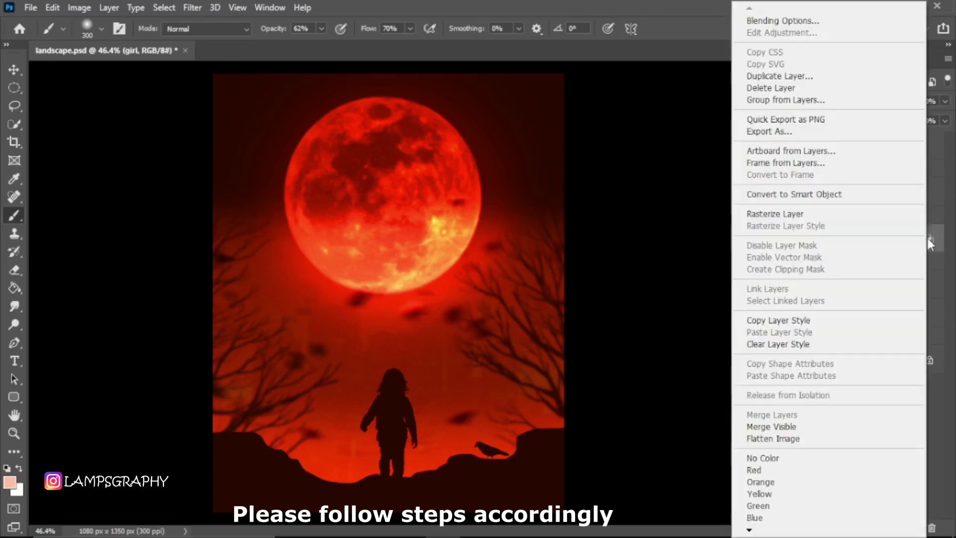
left_click(821, 23)
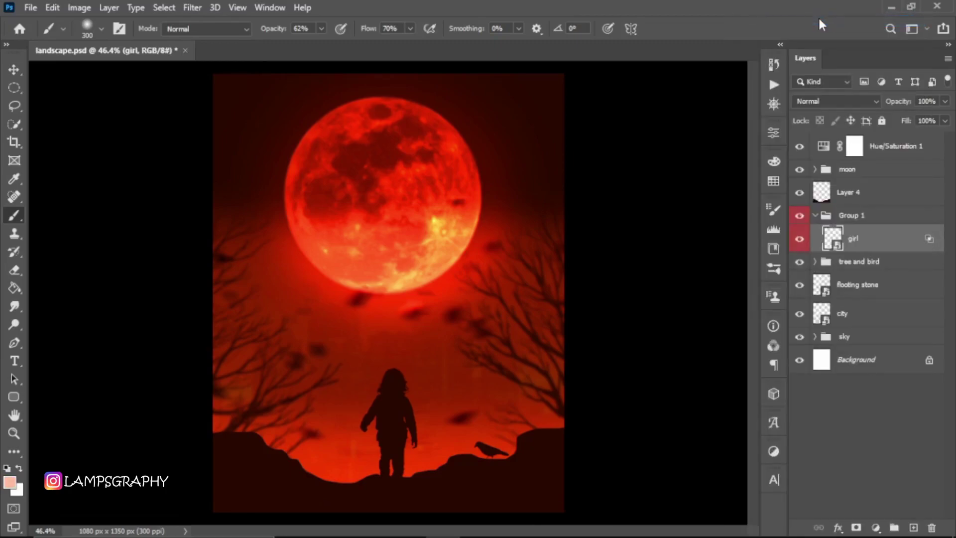
left_click_drag(709, 148, 764, 160)
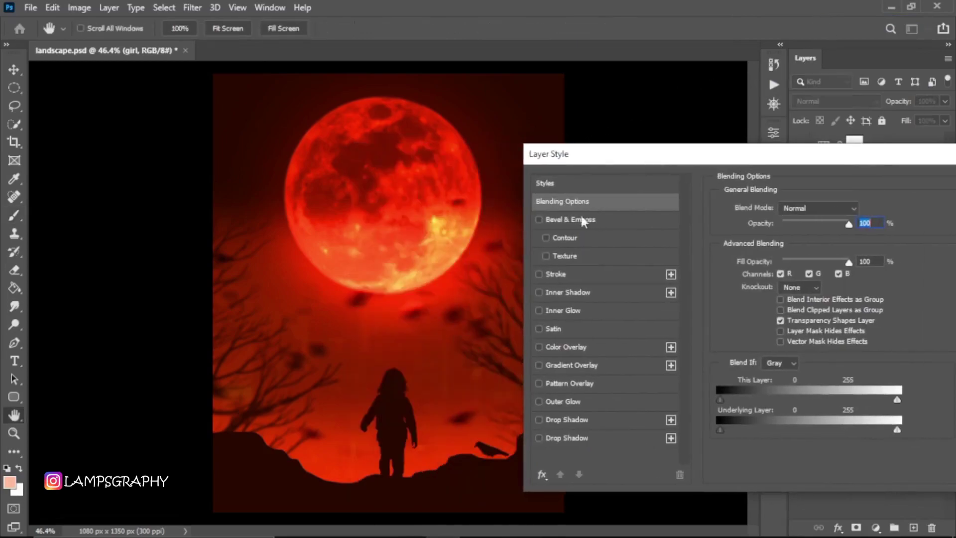
left_click(570, 220)
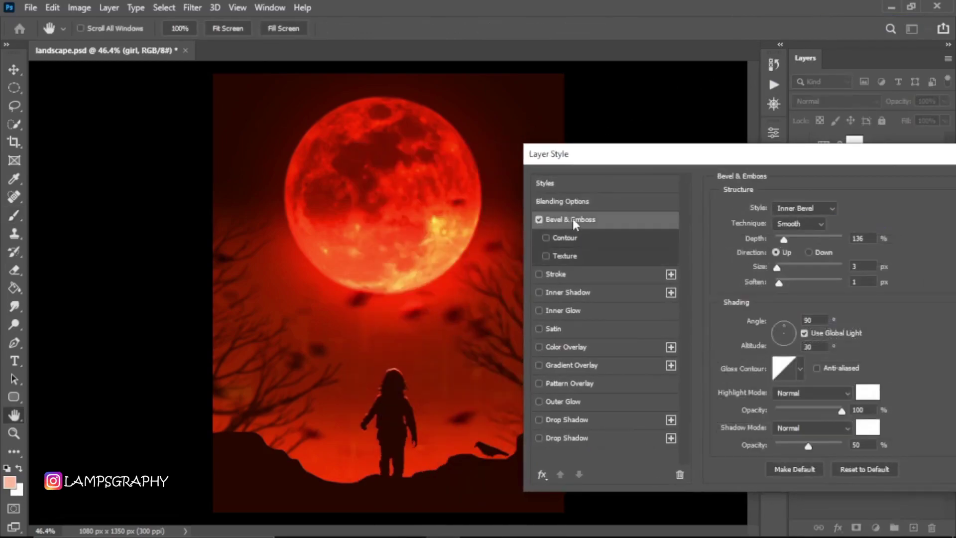
left_click_drag(720, 158, 711, 159)
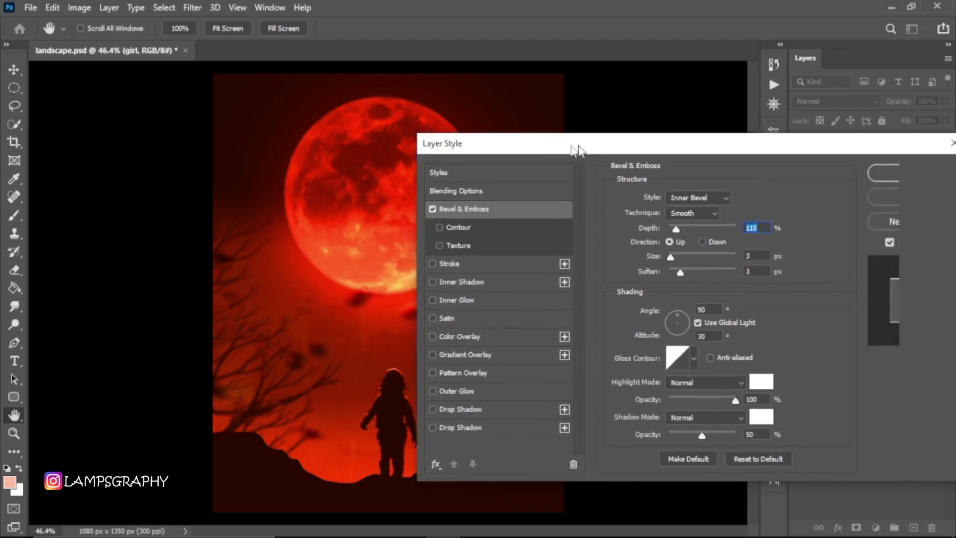
Apply the bevel and add a new layer clipped to the girl.
left_click(780, 169)
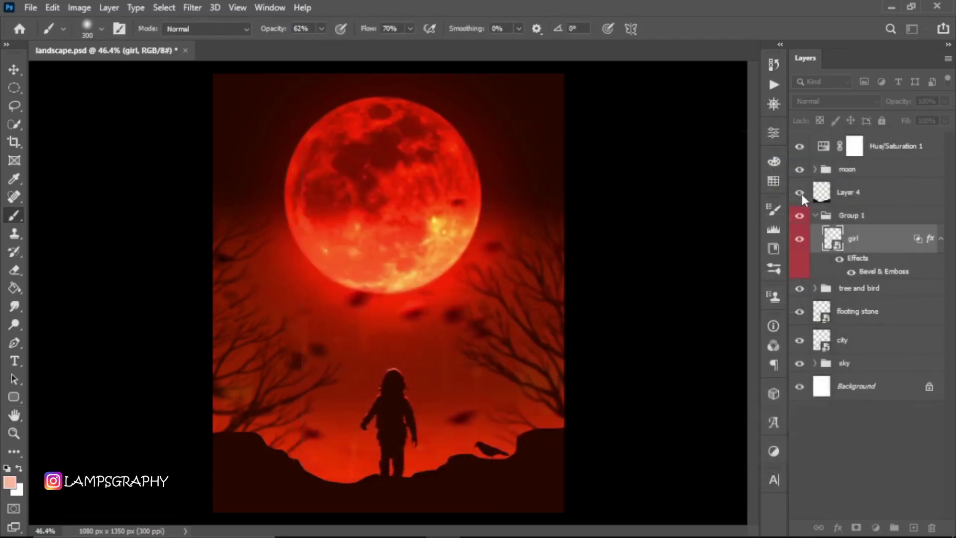
left_click(913, 527)
right_click(877, 243)
left_click(759, 268)
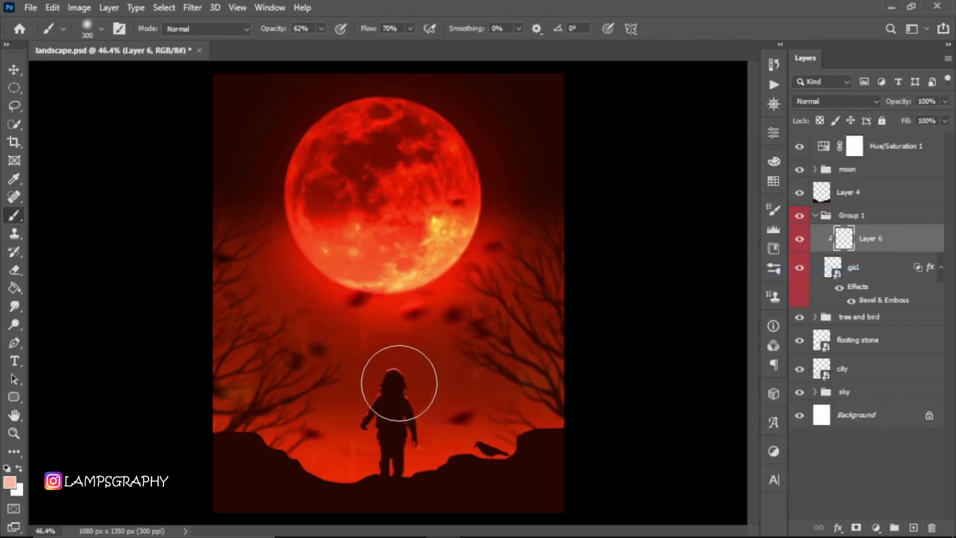
Paint rim light on the girl's head at brush size 125, then her arms at size 50.
key("bracketleft")
key("bracketleft")
key("bracketleft")
left_click_drag(380, 365, 346, 410)
left_click_drag(391, 360, 410, 367)
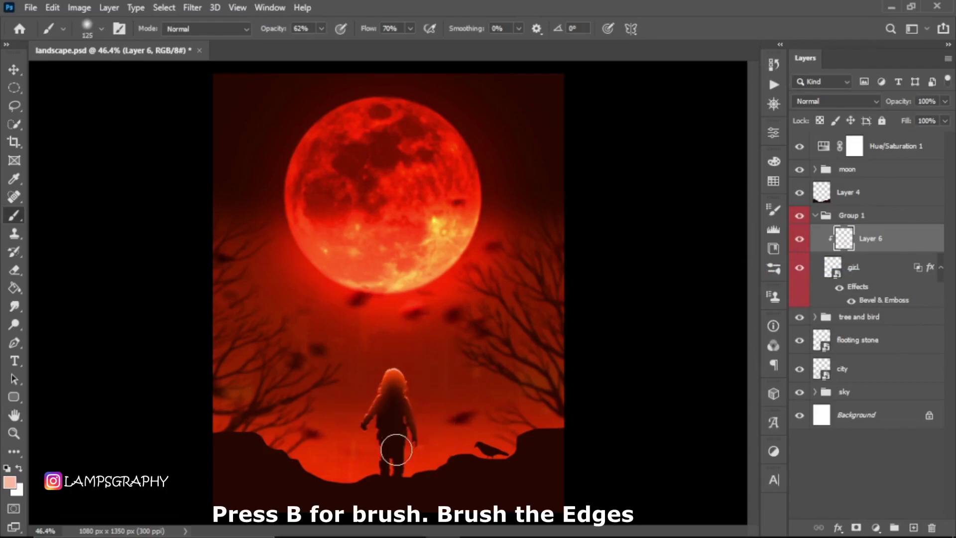
scroll(408, 429, "up", 2)
scroll(408, 428, "up", 2)
scroll(413, 421, "up", 2)
scroll(413, 417, "up", 1)
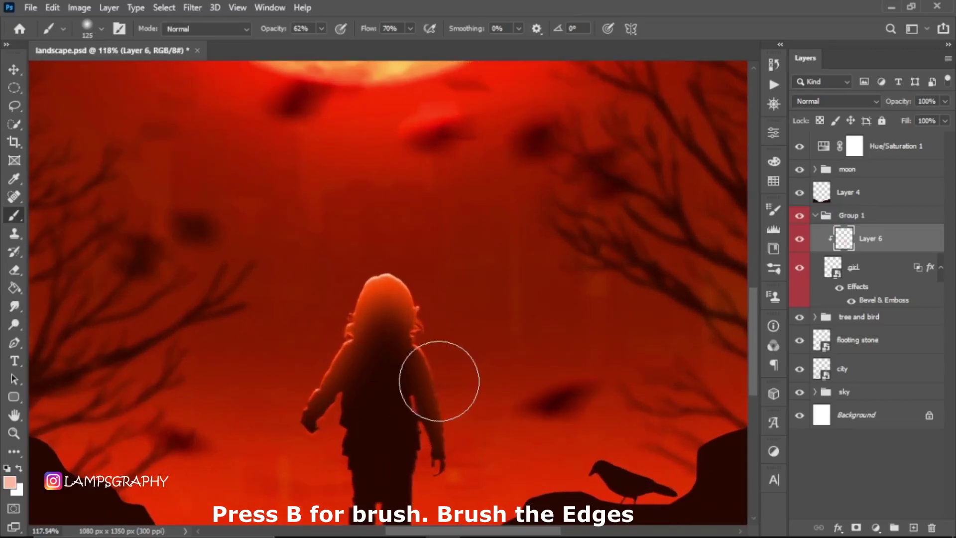
key("bracketleft")
key("bracketleft")
key("bracketleft")
key("bracketleft")
key("bracketleft")
key("bracketleft")
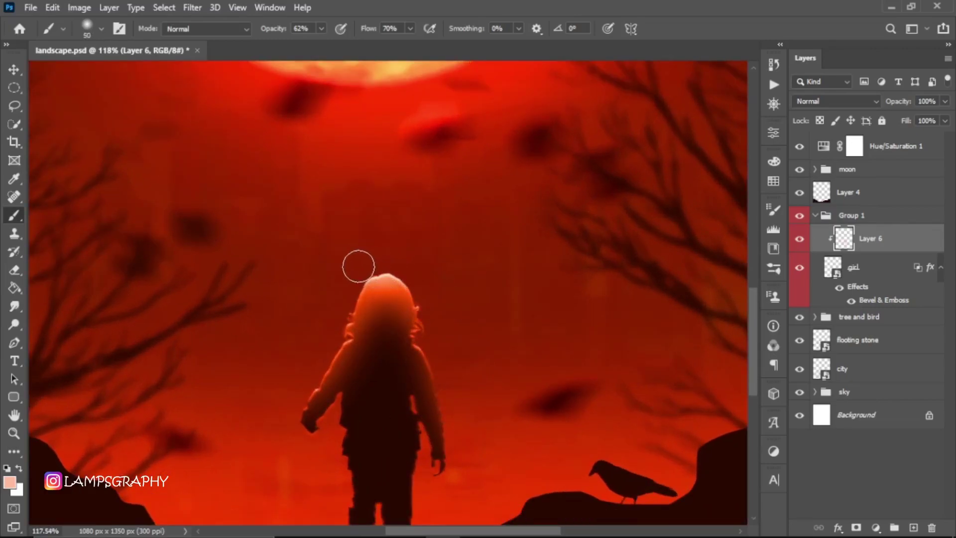
left_click_drag(359, 267, 305, 427)
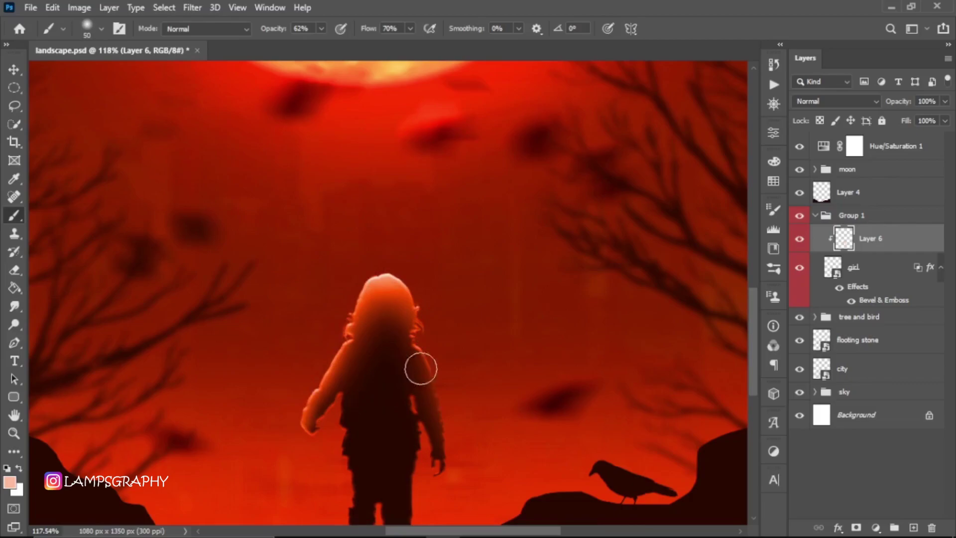
left_click_drag(423, 304, 460, 465)
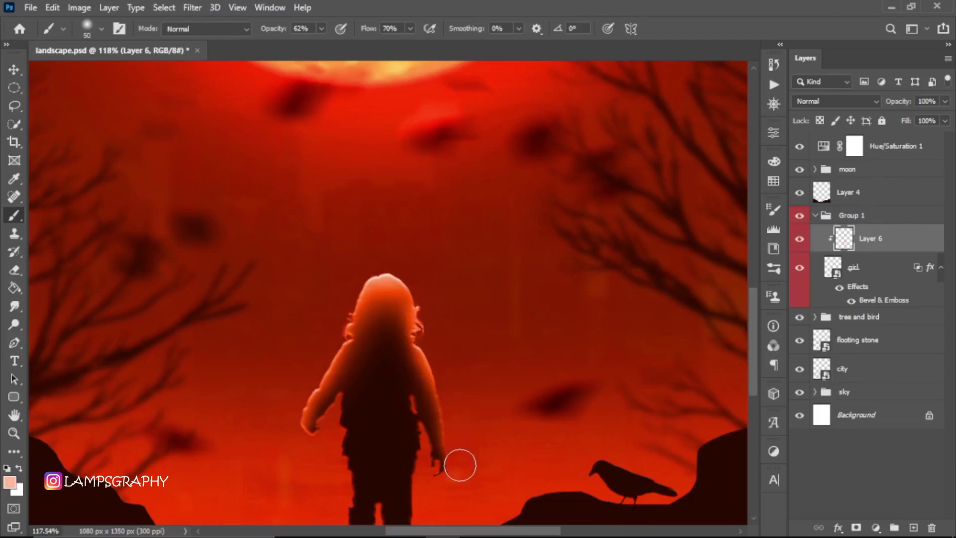
Erase glow inside the girl's head and body with a size-70 eraser at 43%, comparing Layer 6 on/off.
key("e")
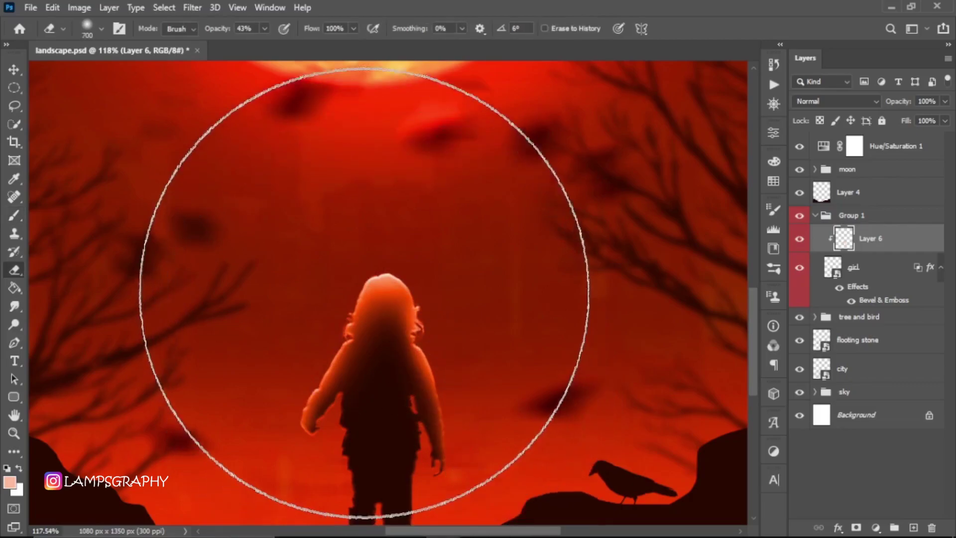
key("bracketleft")
key("bracketleft")
key("bracketleft")
key("bracketleft")
key("bracketleft")
key("bracketleft")
key("bracketleft")
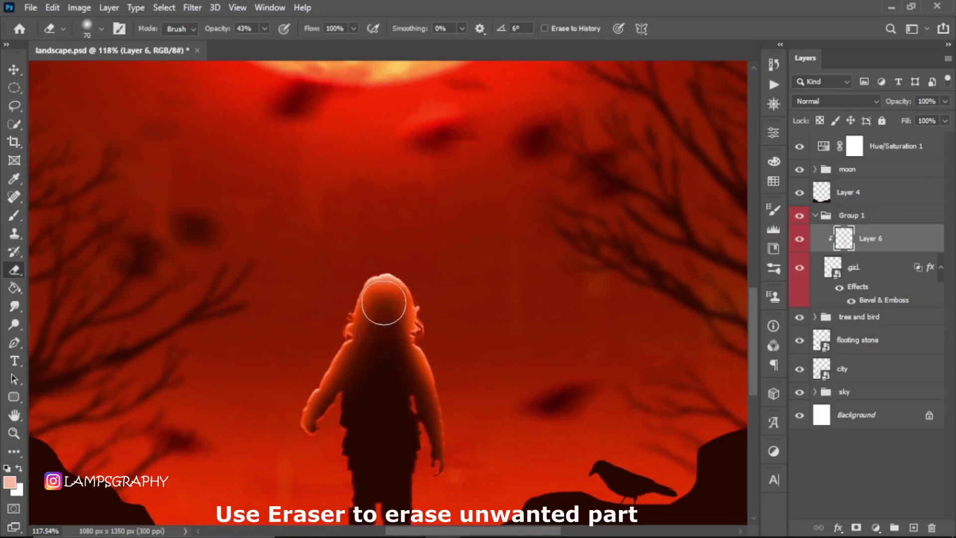
left_click_drag(383, 303, 324, 433)
mouse_move(401, 373)
left_mouse_down()
mouse_move(427, 429)
mouse_move(367, 356)
mouse_move(326, 403)
mouse_move(317, 430)
mouse_move(348, 397)
mouse_move(320, 435)
mouse_move(374, 358)
mouse_move(423, 369)
mouse_move(420, 409)
mouse_move(410, 335)
mouse_move(378, 292)
mouse_move(387, 327)
mouse_move(362, 359)
left_mouse_up()
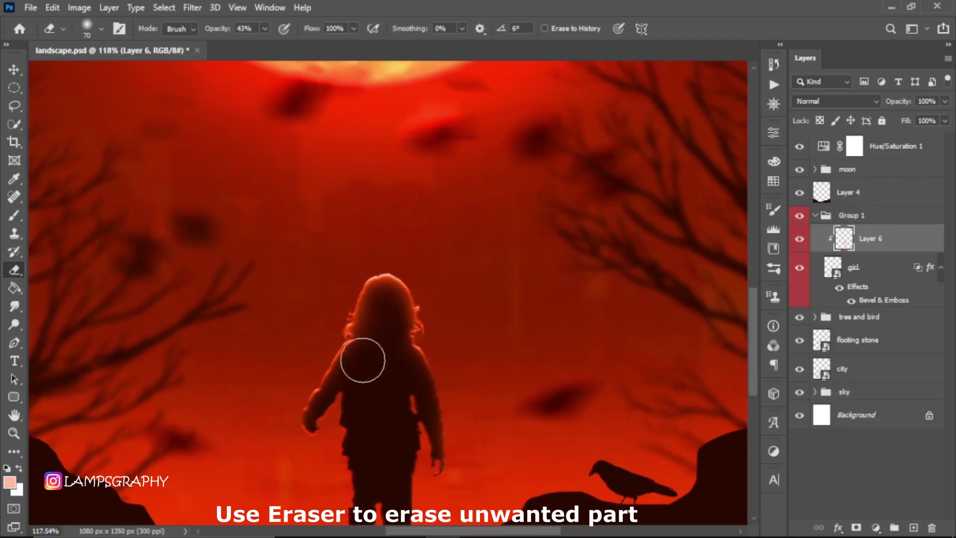
left_click(799, 239)
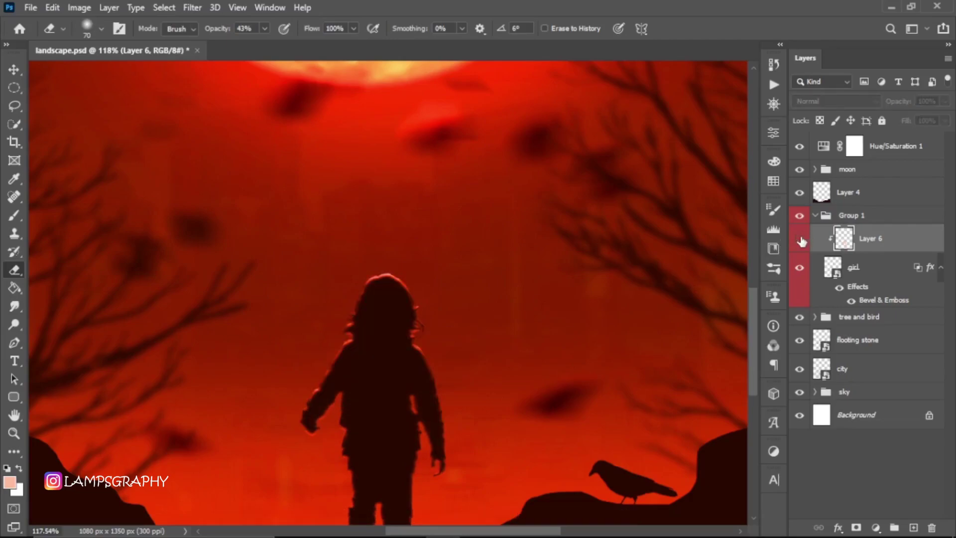
left_click(800, 238)
scroll(524, 323, "down", 1)
scroll(524, 323, "down", 2)
scroll(438, 380, "down", 1)
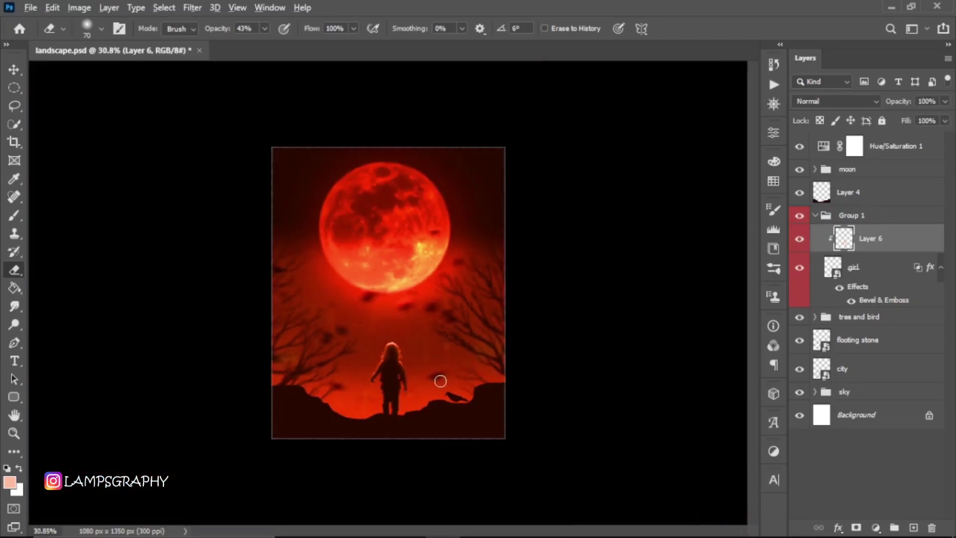
scroll(416, 393, "up", 1)
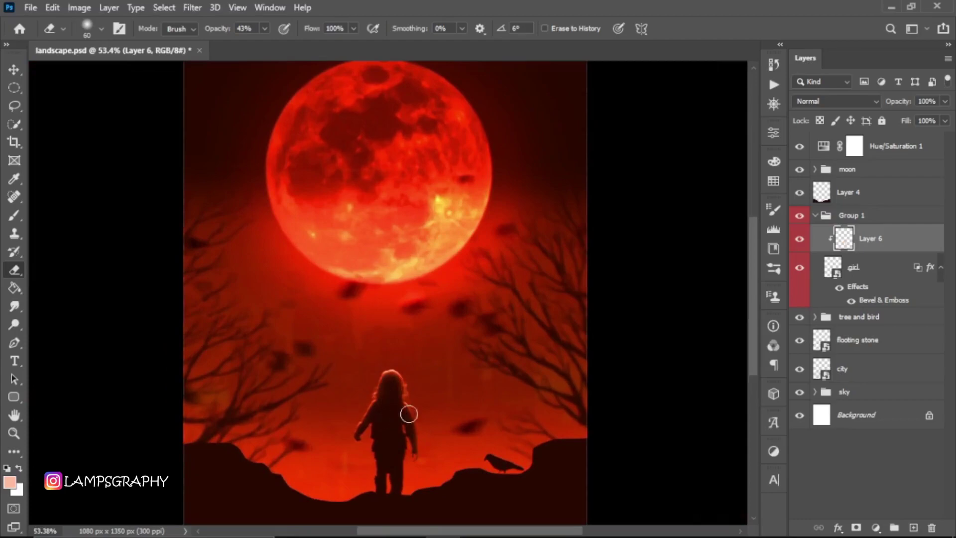
Add a Brightness/Contrast adjustment with Contrast 14 and toggle it to compare.
left_click(817, 216)
left_click(855, 154)
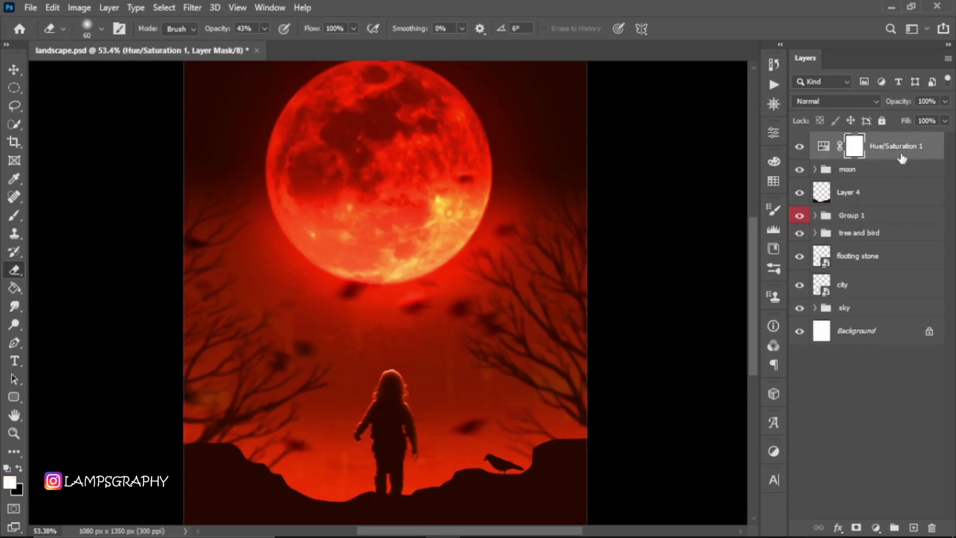
scroll(568, 282, "down", 1)
scroll(568, 281, "down", 1)
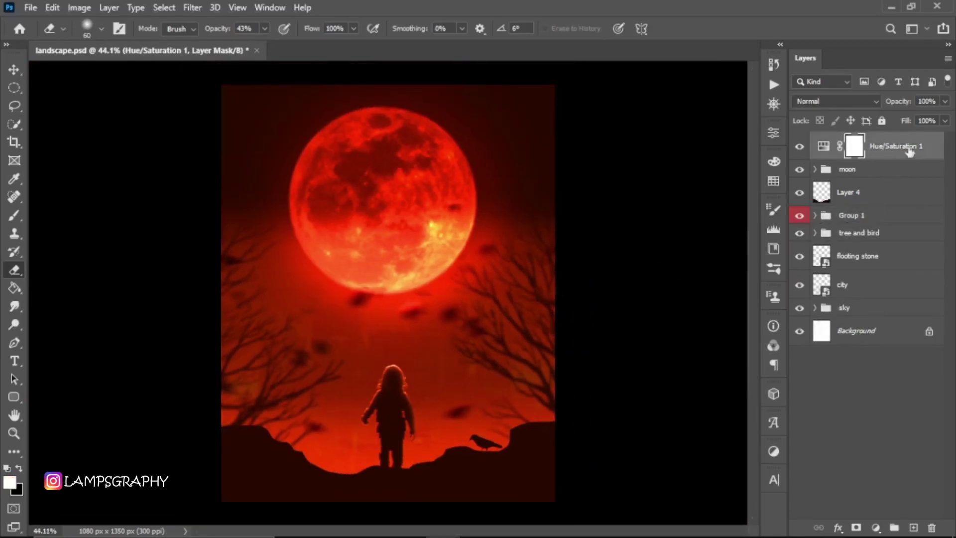
left_click(875, 525)
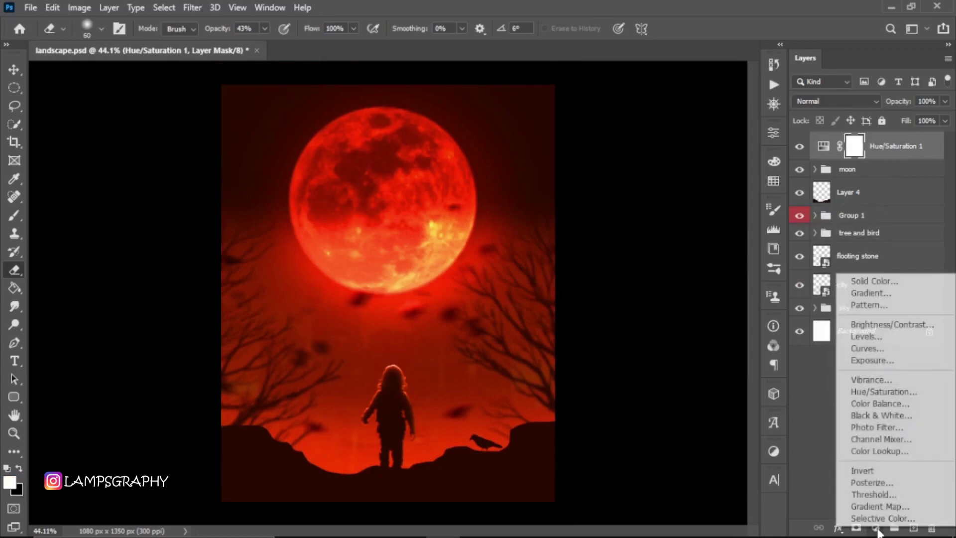
left_click(899, 333)
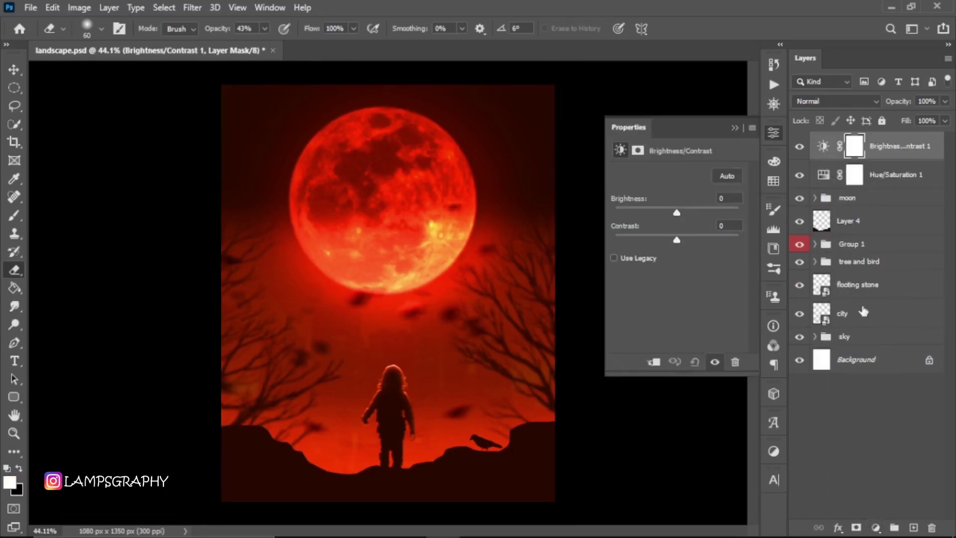
left_click_drag(677, 241, 682, 237)
left_click(713, 366)
left_click(714, 366)
left_click(774, 133)
left_click(799, 146)
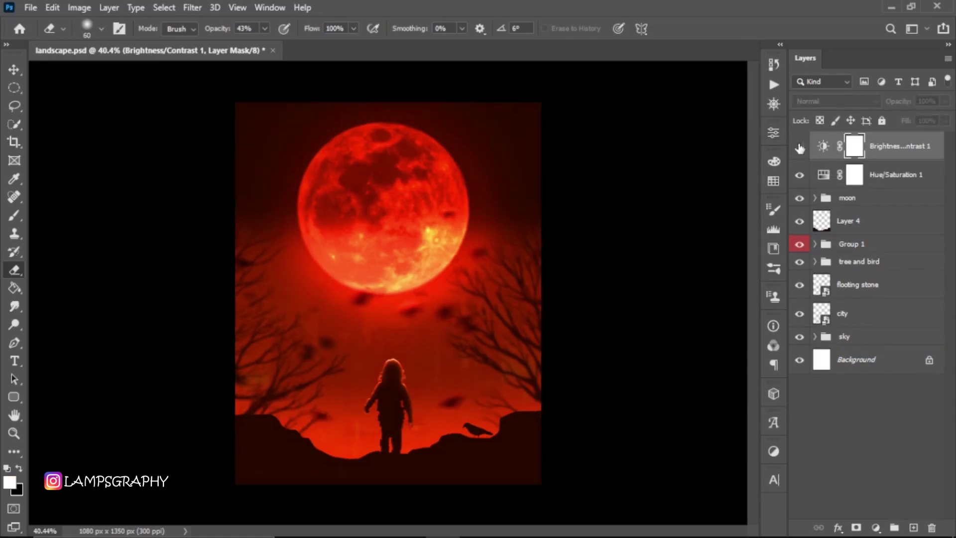
left_click(799, 147)
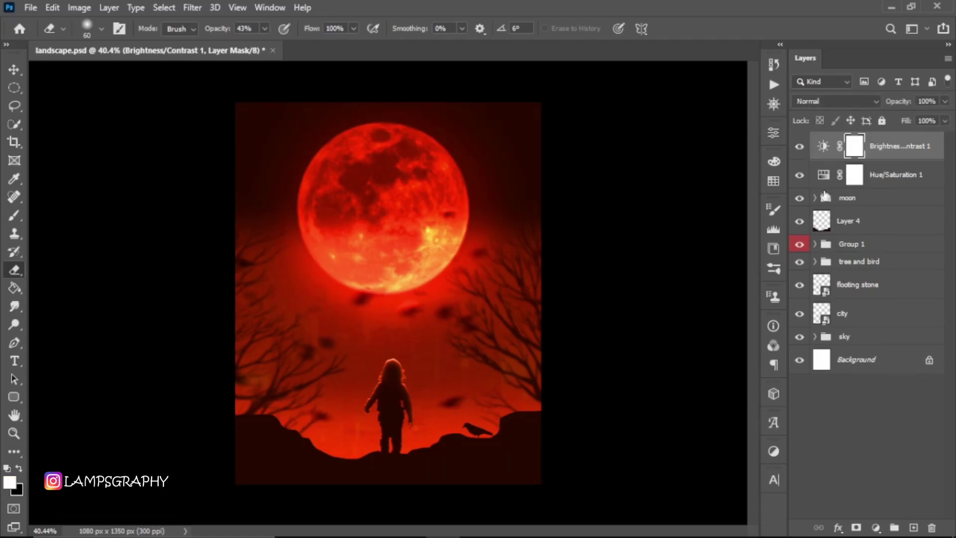
Lower the moon group's Layer 5 to 66% opacity and add empty Layer 7 on top.
left_click(815, 197)
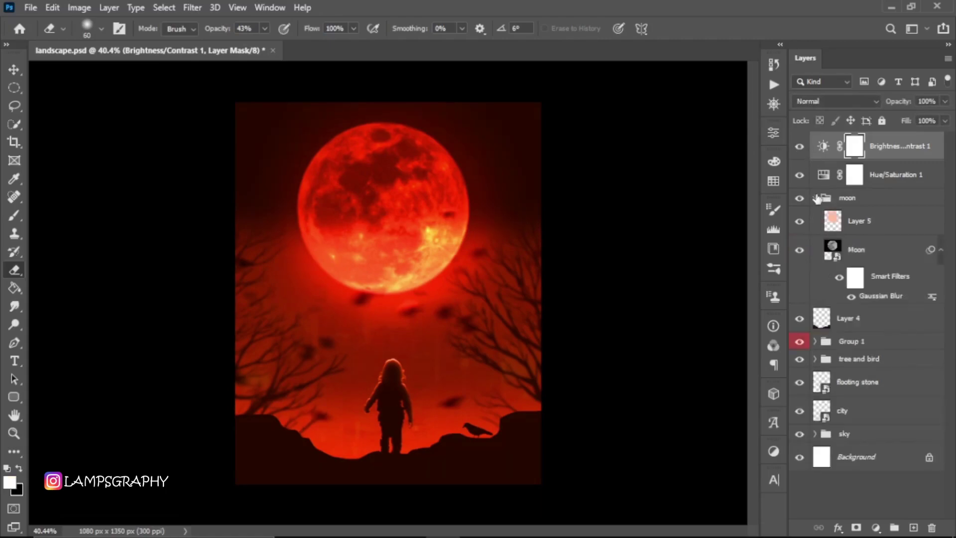
left_click(860, 228)
left_click(944, 102)
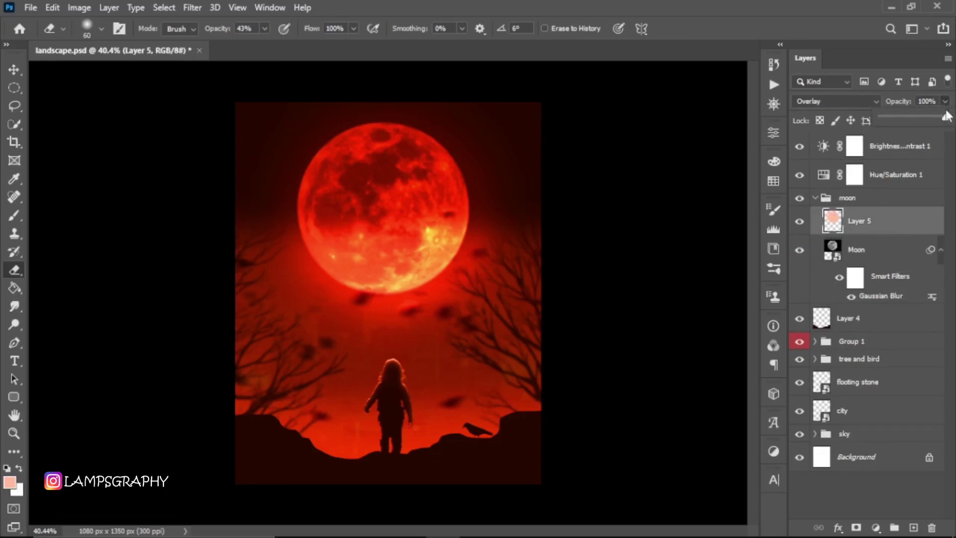
mouse_move(945, 116)
left_mouse_down()
mouse_move(909, 120)
mouse_move(927, 120)
left_mouse_up()
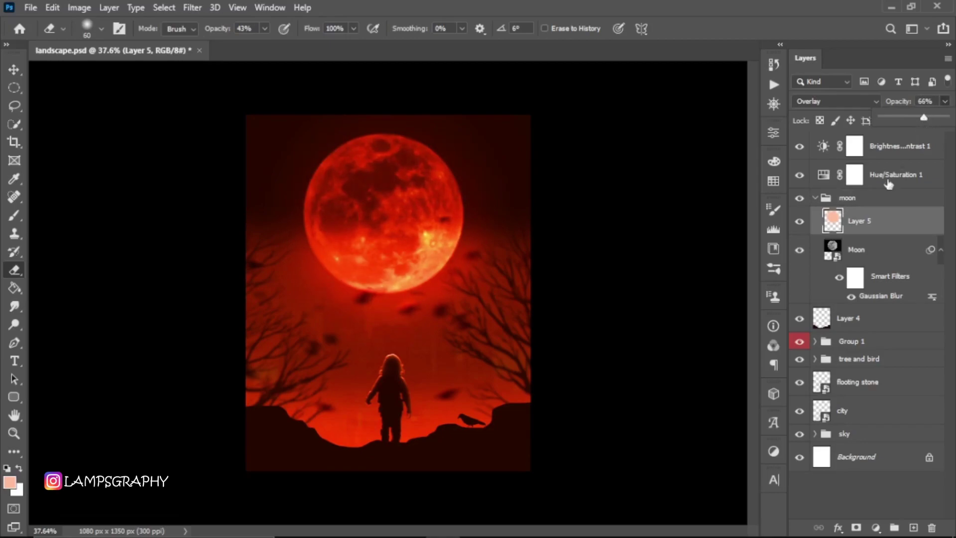
left_click(819, 202)
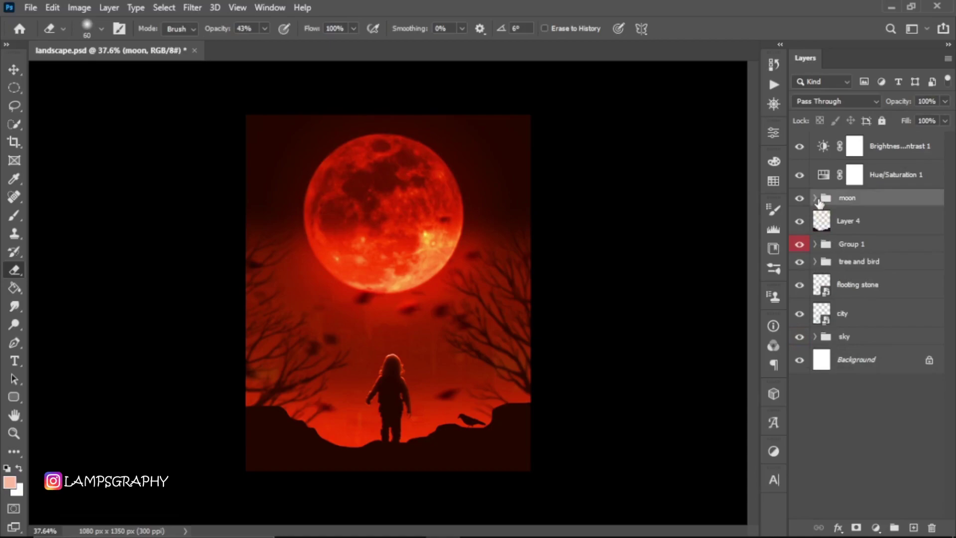
left_click(886, 148)
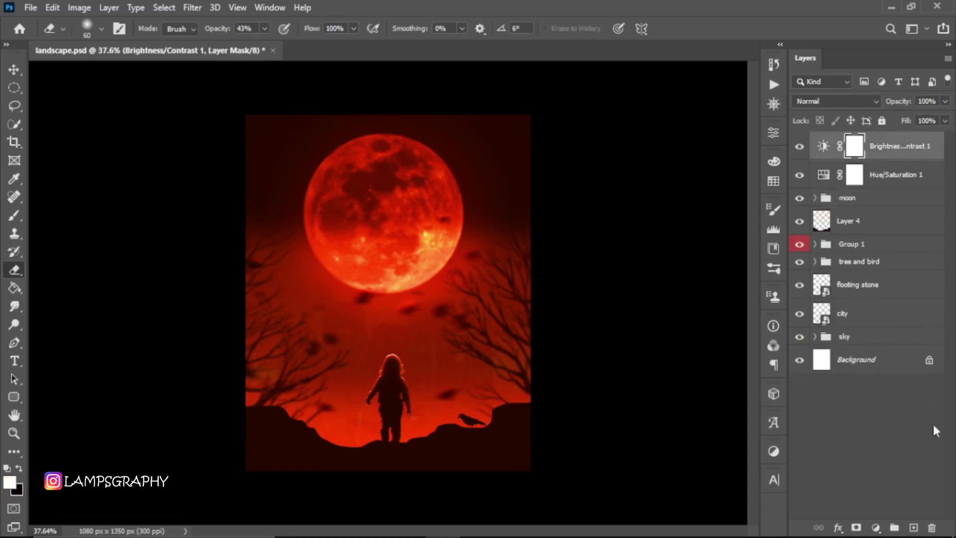
left_click(913, 527)
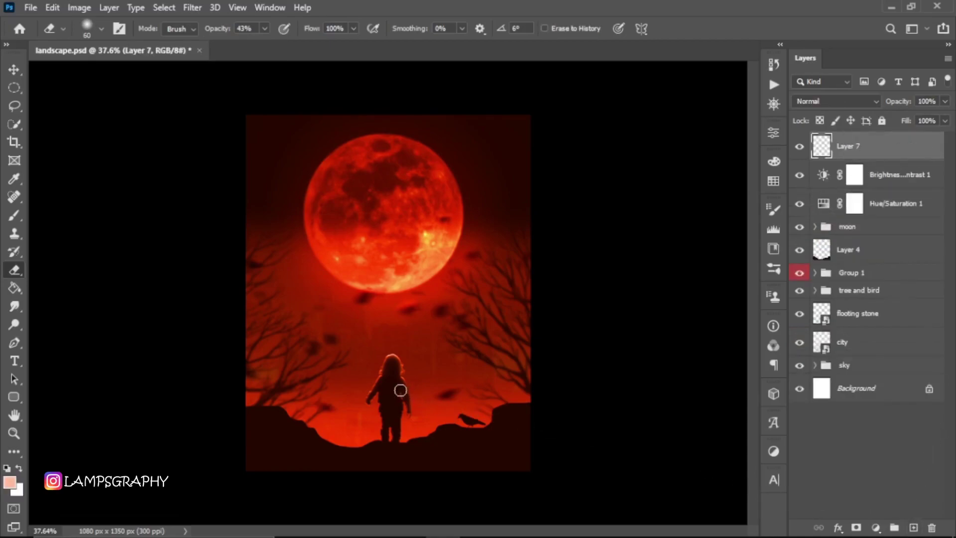
Set a size-9 brush and dot a few stars in the upper sky.
key("b")
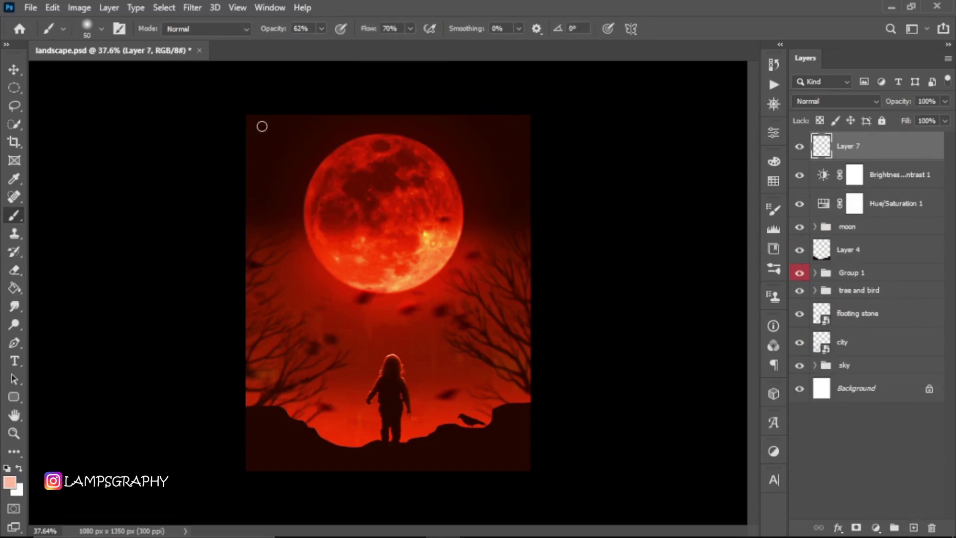
key("bracketleft")
key("bracketleft")
key("bracketleft")
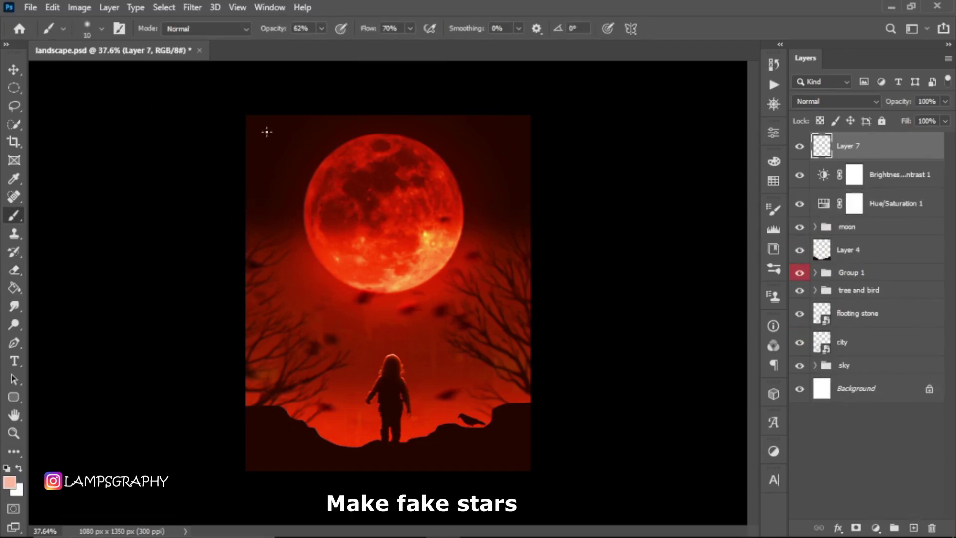
key("bracketright")
key("bracketleft")
key("bracketleft")
left_click(267, 129)
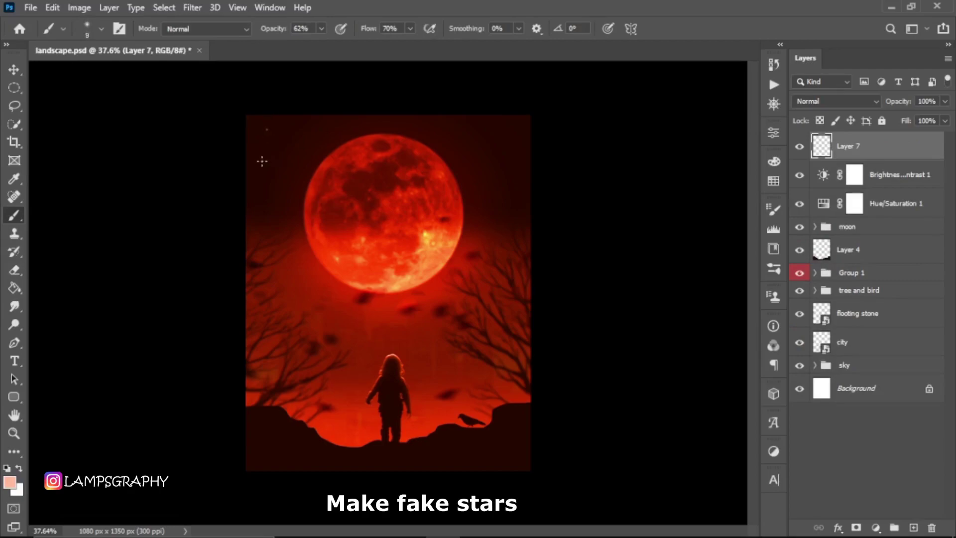
left_click(288, 150)
left_click(313, 135)
Dot more stars right of the moon and across the upper-left sky.
left_click(514, 125)
left_click(506, 165)
left_click(509, 197)
left_click(518, 214)
left_click(487, 189)
left_click(474, 210)
left_click(381, 125)
left_click(284, 129)
left_click(253, 119)
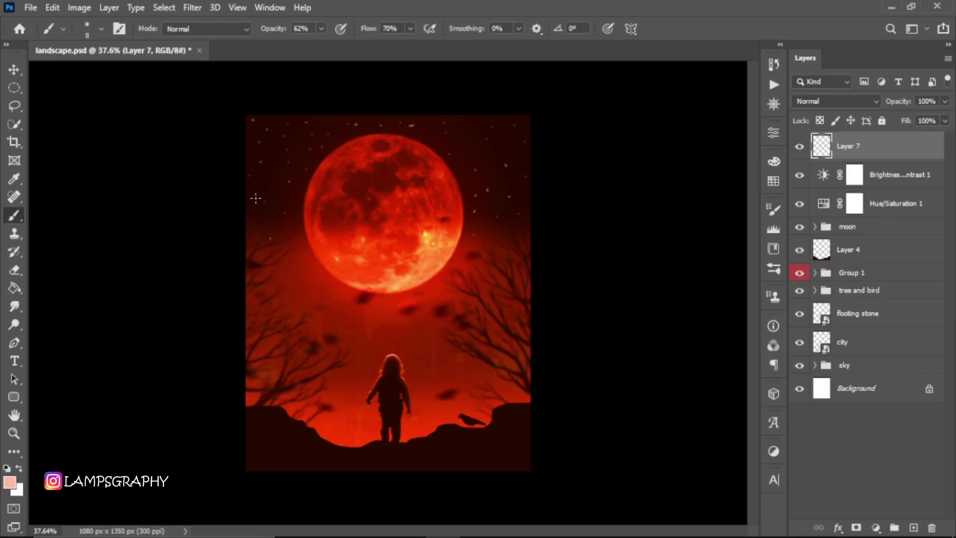
left_click(198, 11)
mouse_move(200, 186)
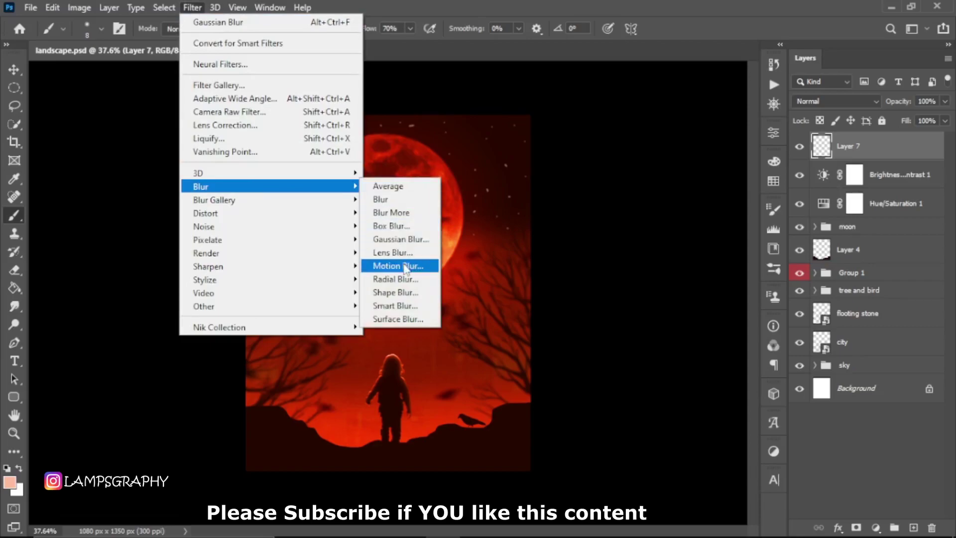
Apply a Motion Blur at Angle 0, Distance 34 pixels to the star dots.
left_click(398, 266)
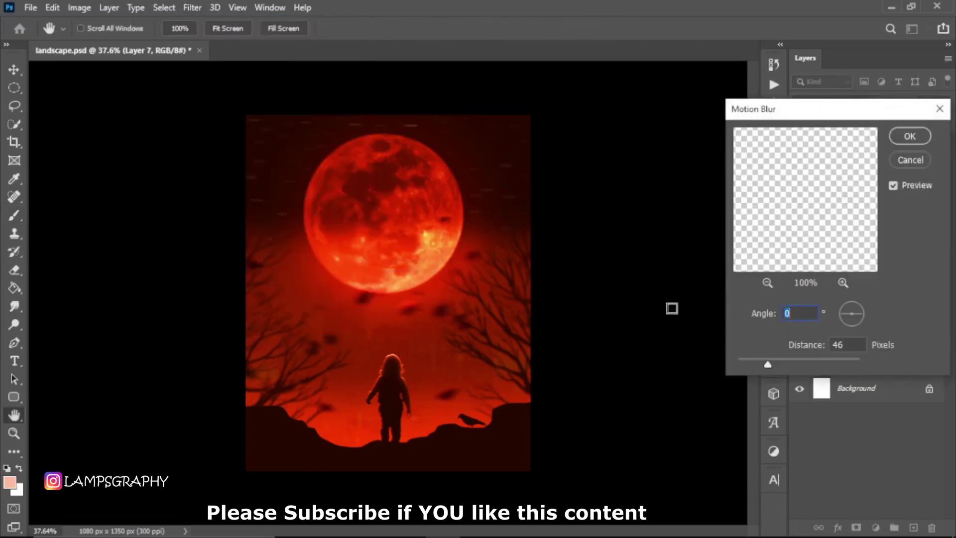
left_click_drag(767, 364, 762, 365)
left_click_drag(761, 365, 759, 364)
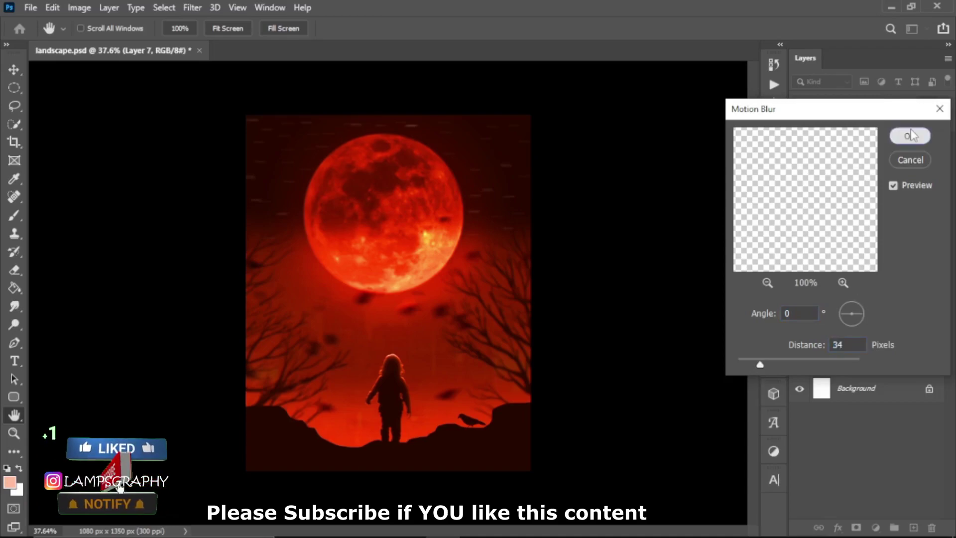
left_click(925, 135)
Set the star layer Layer 7 to 52% opacity.
left_click(944, 101)
left_click_drag(946, 117, 914, 119)
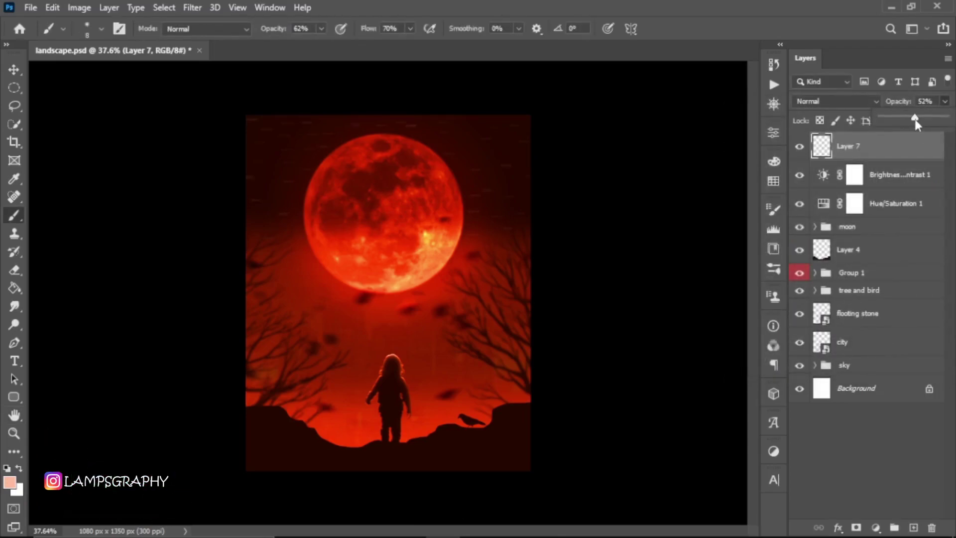
left_click(904, 156)
Stamp all visible layers into a new Layer 8 with Shift+Ctrl+Alt+E, then zoom and pan to inspect.
key("ctrl+shift+alt+e")
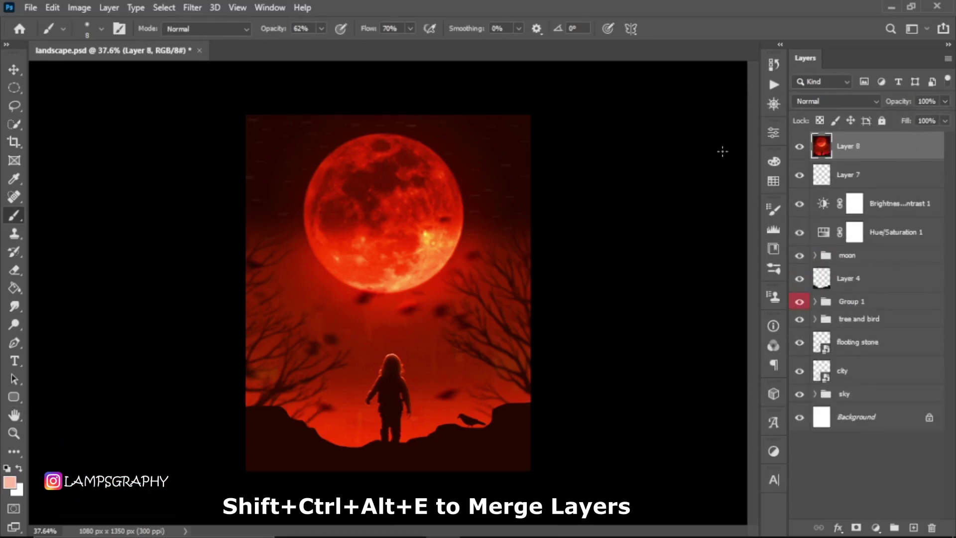
scroll(437, 224, "up", 2)
scroll(448, 192, "up", 2)
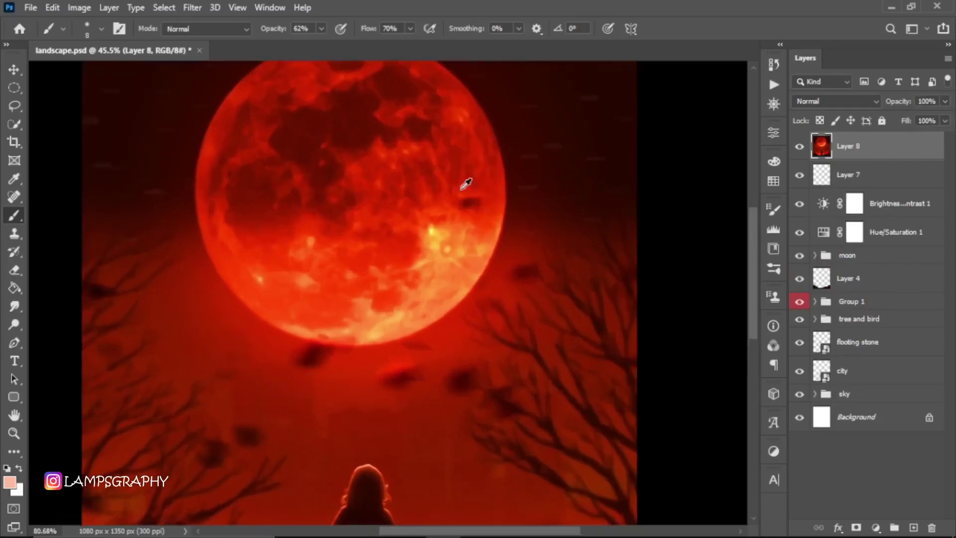
scroll(465, 182, "up", 2)
mouse_move(496, 247)
left_mouse_down()
mouse_move(480, 358)
mouse_move(567, 376)
left_mouse_up()
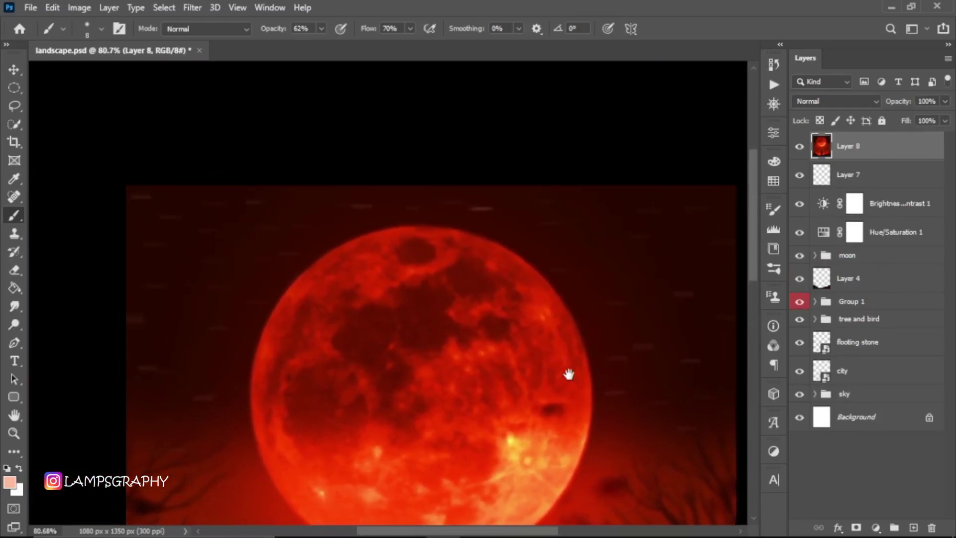
scroll(520, 322, "down", 5)
scroll(483, 290, "down", 2)
scroll(468, 277, "down", 2)
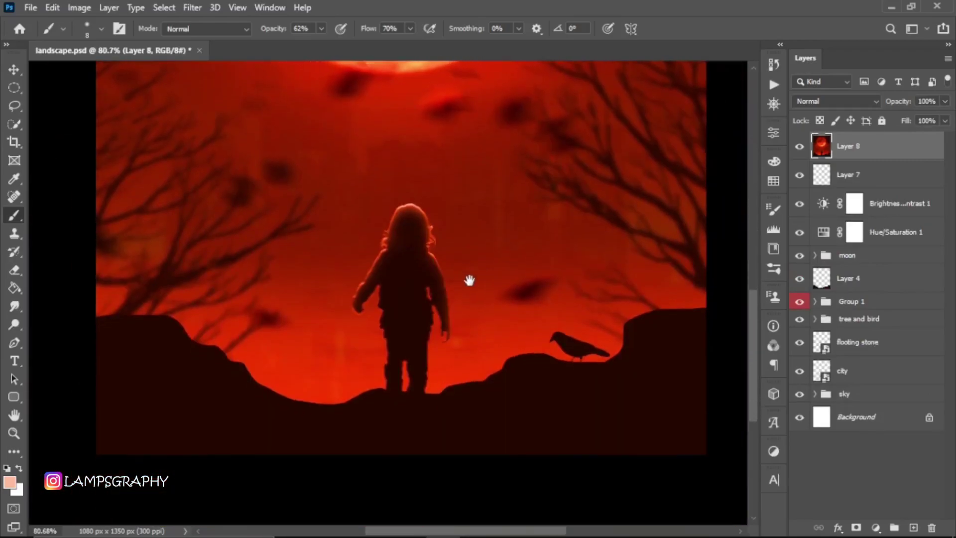
left_click_drag(468, 278, 362, 286)
scroll(486, 294, "left", 3)
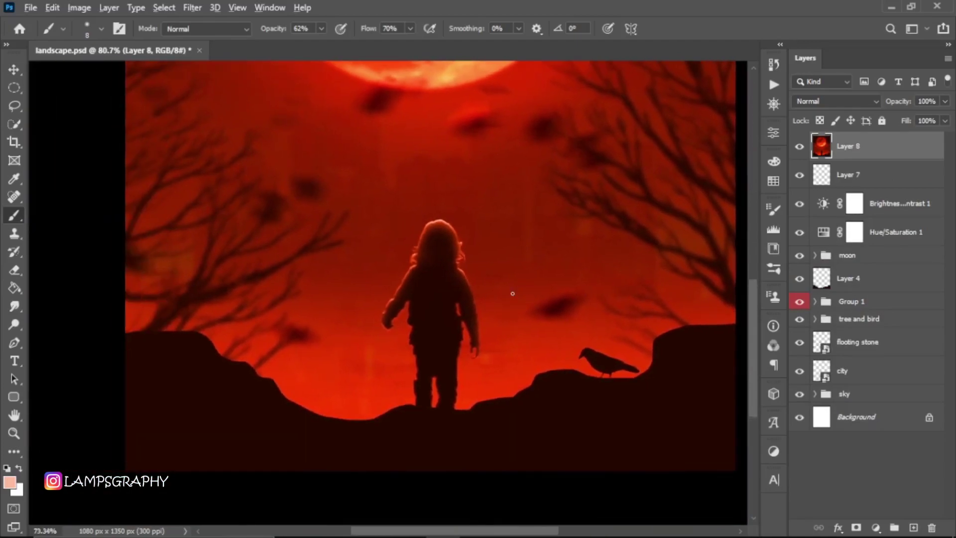
scroll(513, 292, "down", 5)
scroll(512, 293, "down", 1)
scroll(550, 300, "up", 2)
scroll(593, 284, "up", 1)
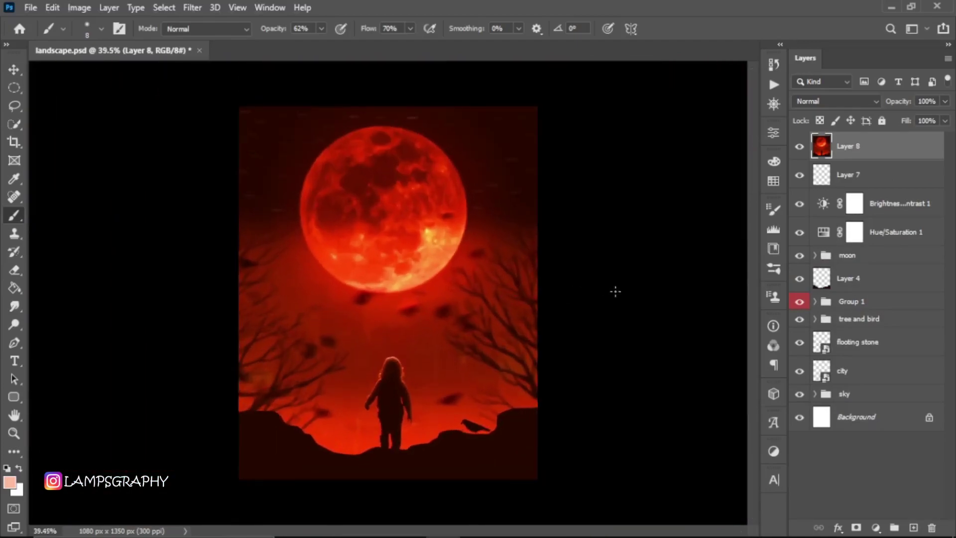
scroll(615, 290, "up", 1)
Set the pasteboard around the image to a custom white colour.
right_click(615, 291)
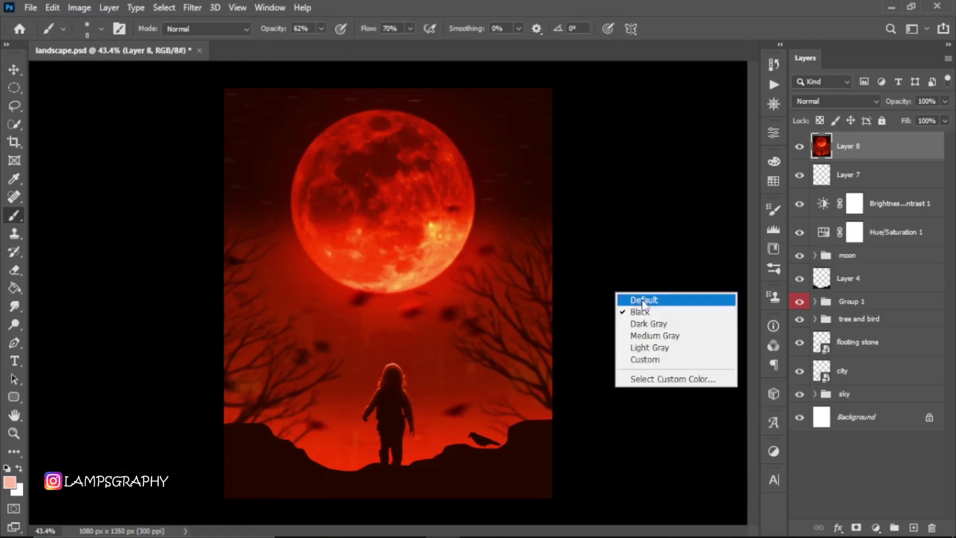
left_click(659, 356)
scroll(620, 291, "up", 1)
scroll(629, 281, "down", 1)
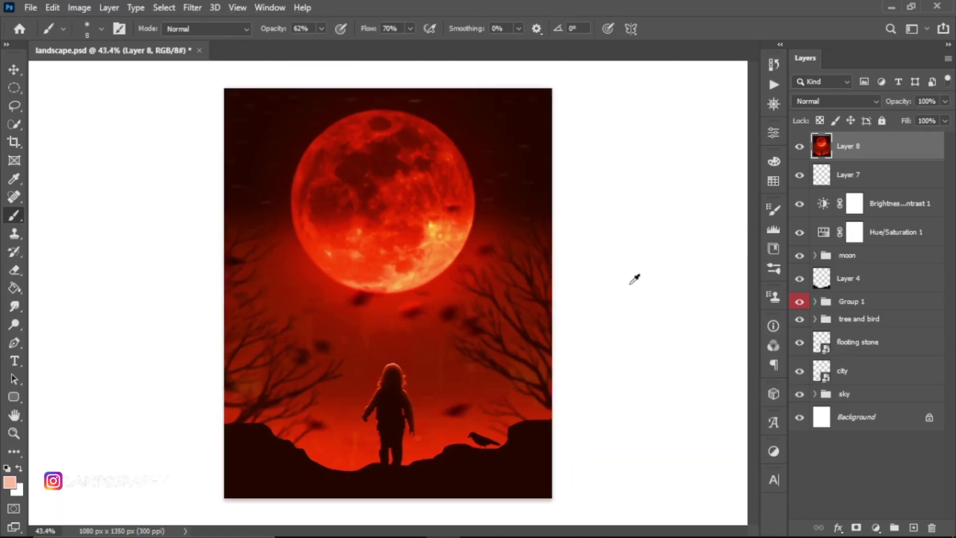
scroll(634, 279, "down", 1)
scroll(634, 280, "up", 1)
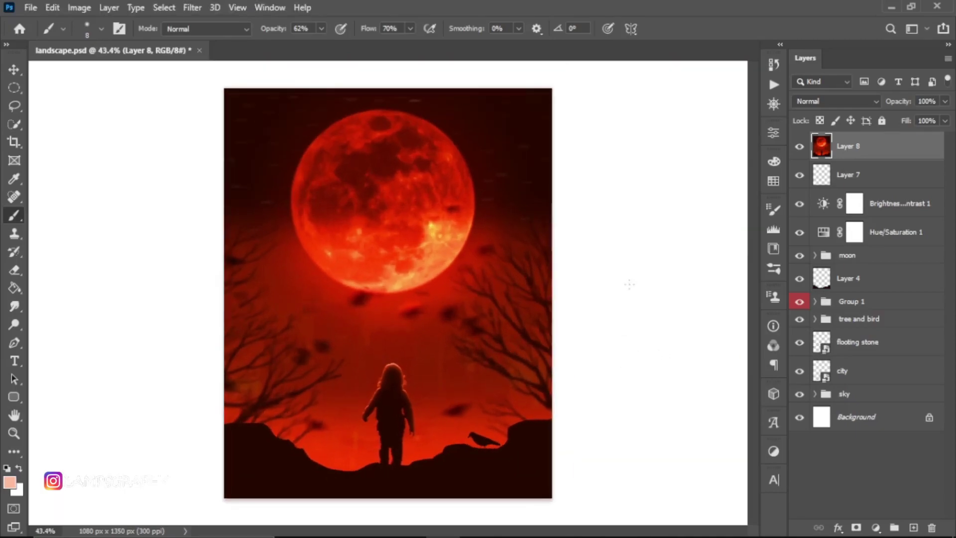